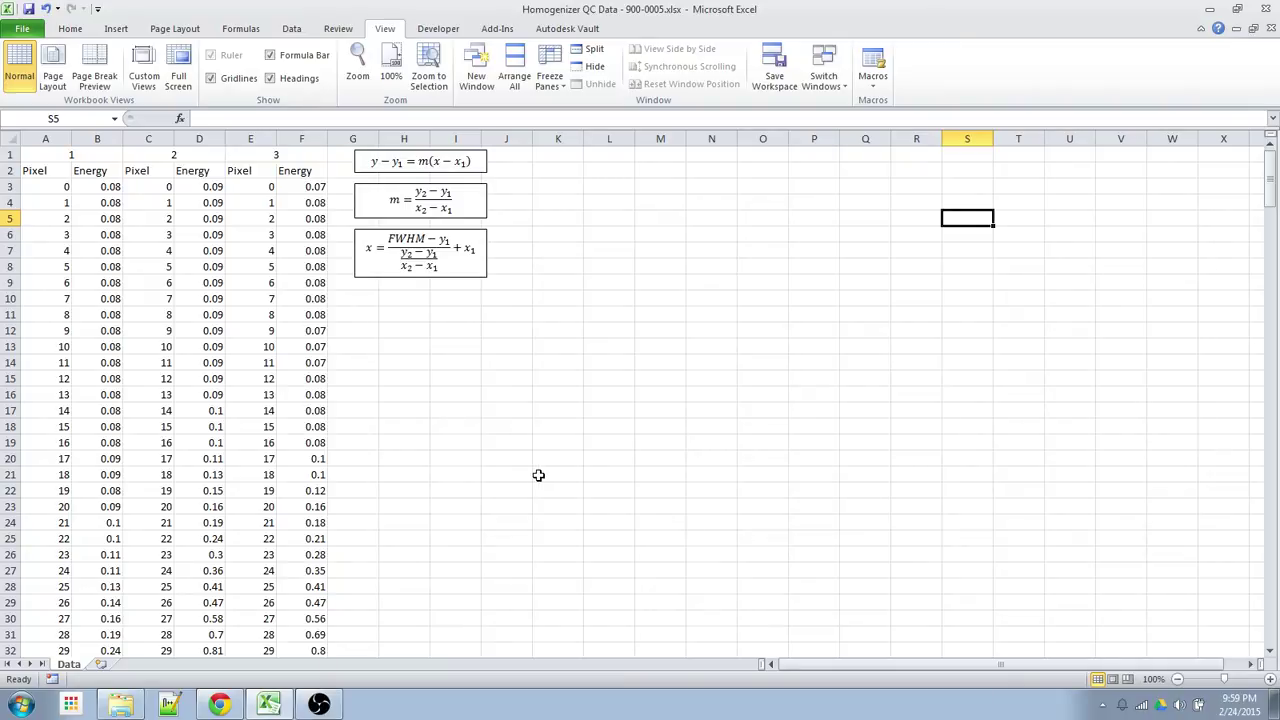
# - Review data set 1's Pixel and Energy values and the three data set labels
pyautogui.click(100, 456)
pyautogui.scroll(-5, 100, 452)
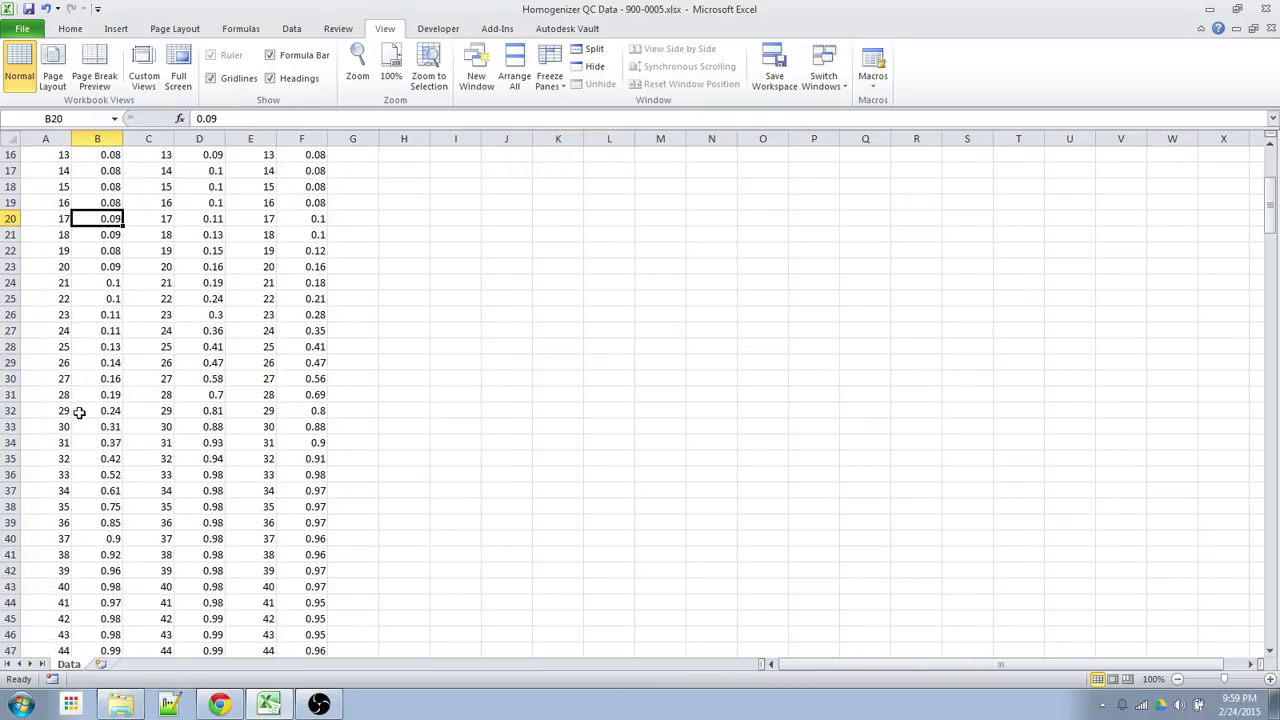
pyautogui.scroll(5, 82, 400)
pyautogui.click(73, 152)
pyautogui.click(155, 153)
pyautogui.click(263, 156)
pyautogui.moveTo(37, 171); pyautogui.dragTo(42, 222)
pyautogui.moveTo(103, 169); pyautogui.dragTo(101, 212)
pyautogui.scroll(-12, 101, 212)
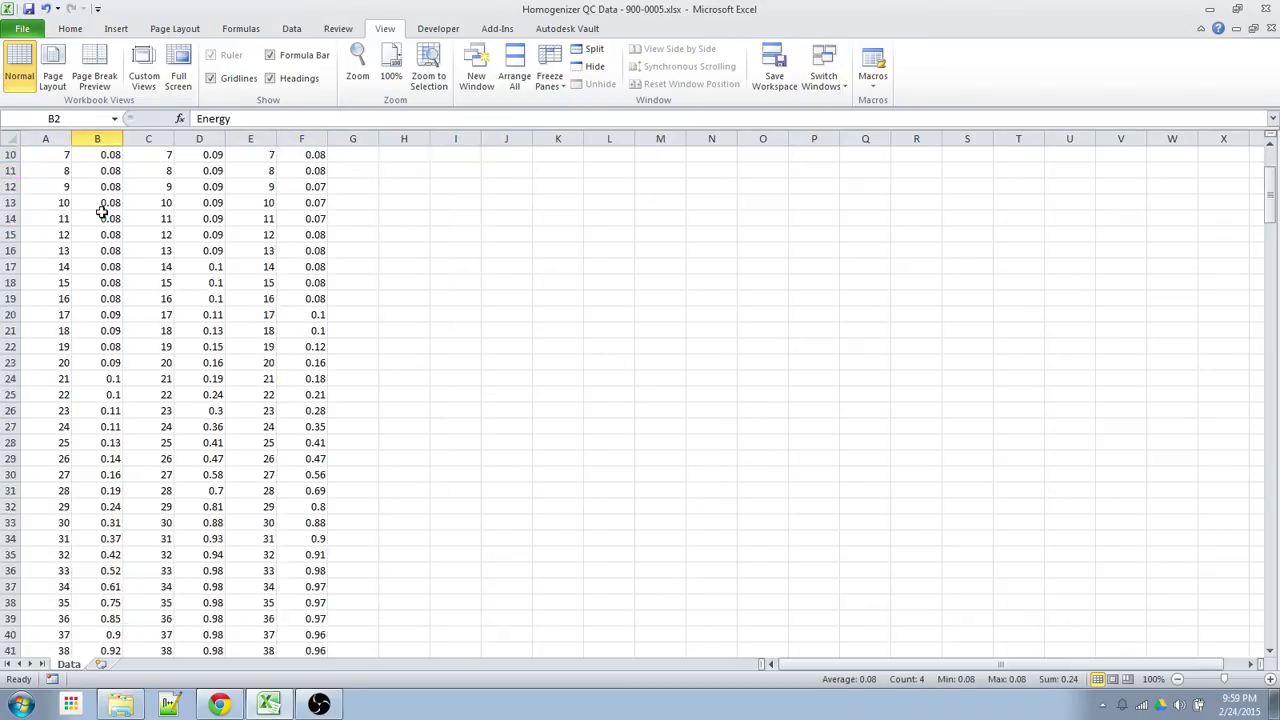
pyautogui.scroll(5, 105, 230)
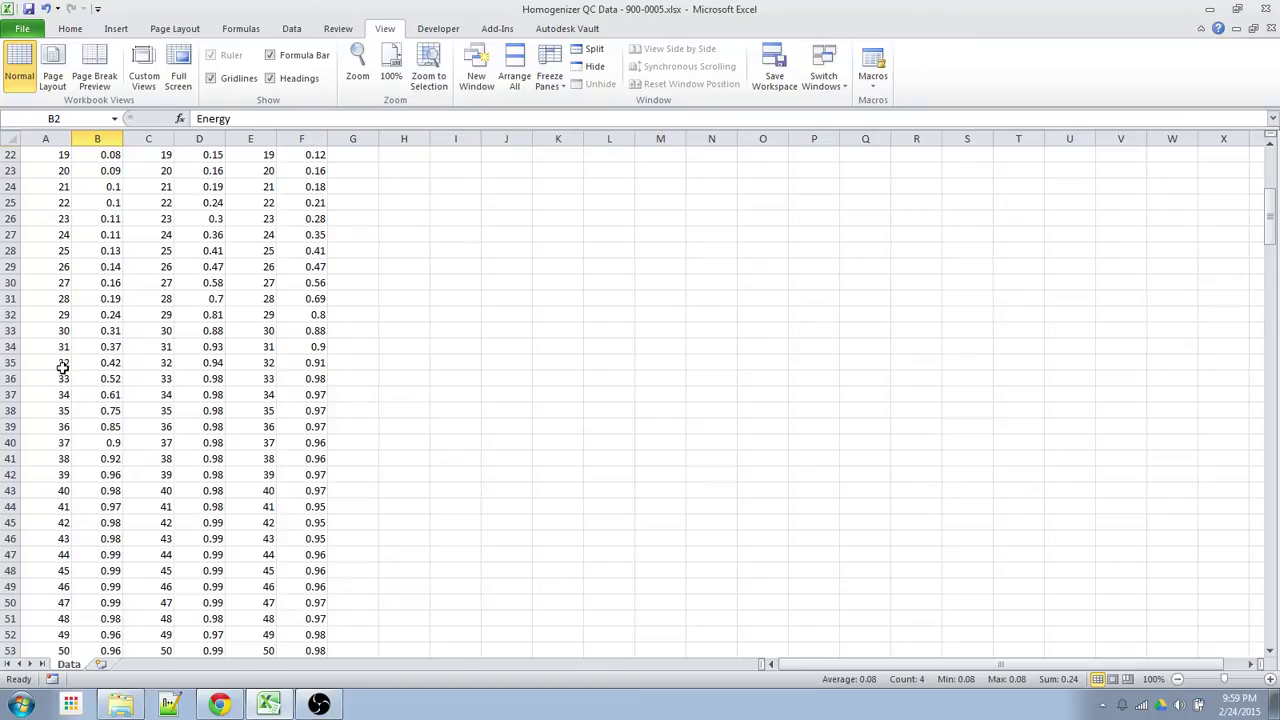
# - Highlight pixel pairs on the rising and falling edges of data sets 1 and 2
pyautogui.moveTo(63, 365); pyautogui.dragTo(63, 380)
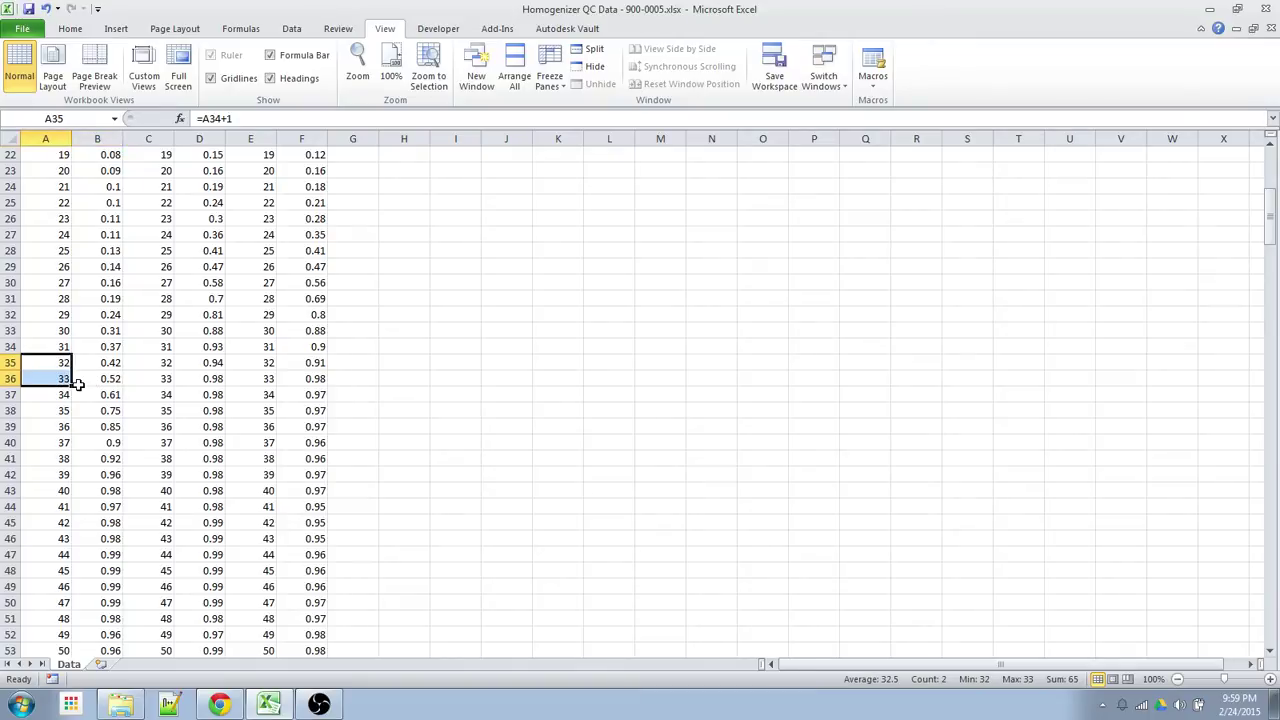
pyautogui.hotkey('ctrl', 'Down')
pyautogui.scroll(5, 78, 385)
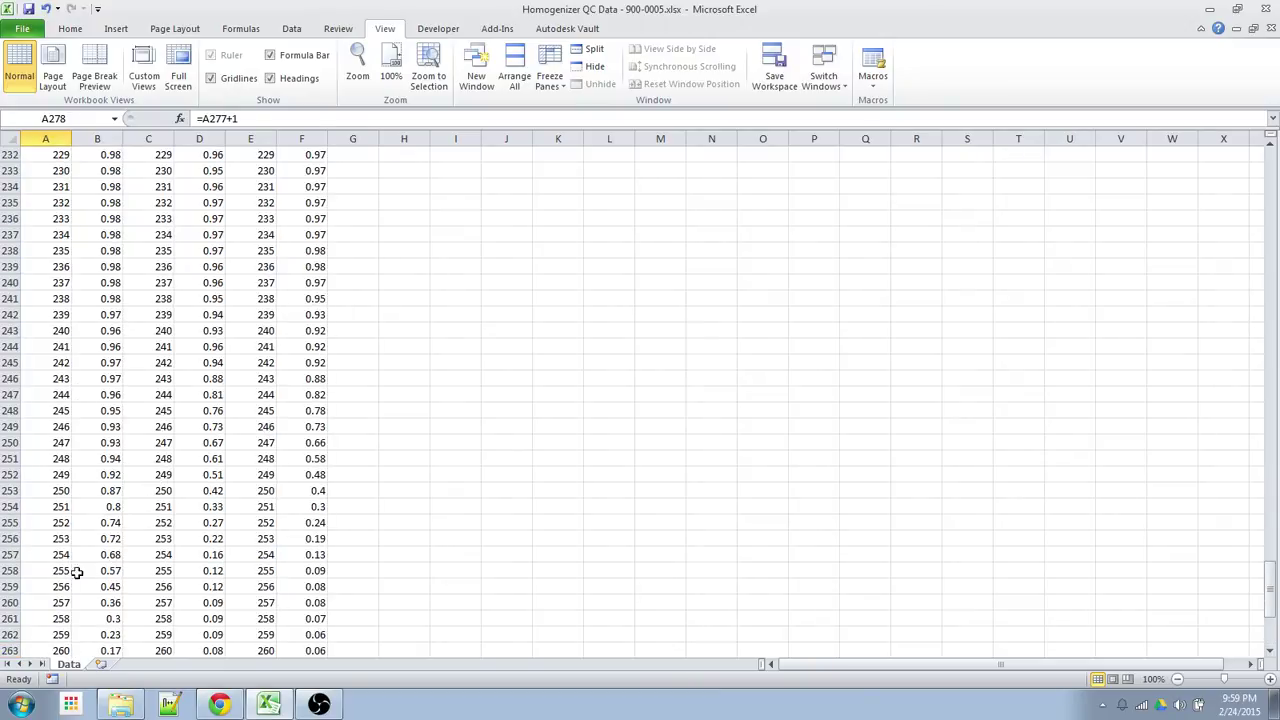
pyautogui.moveTo(66, 571); pyautogui.dragTo(61, 591)
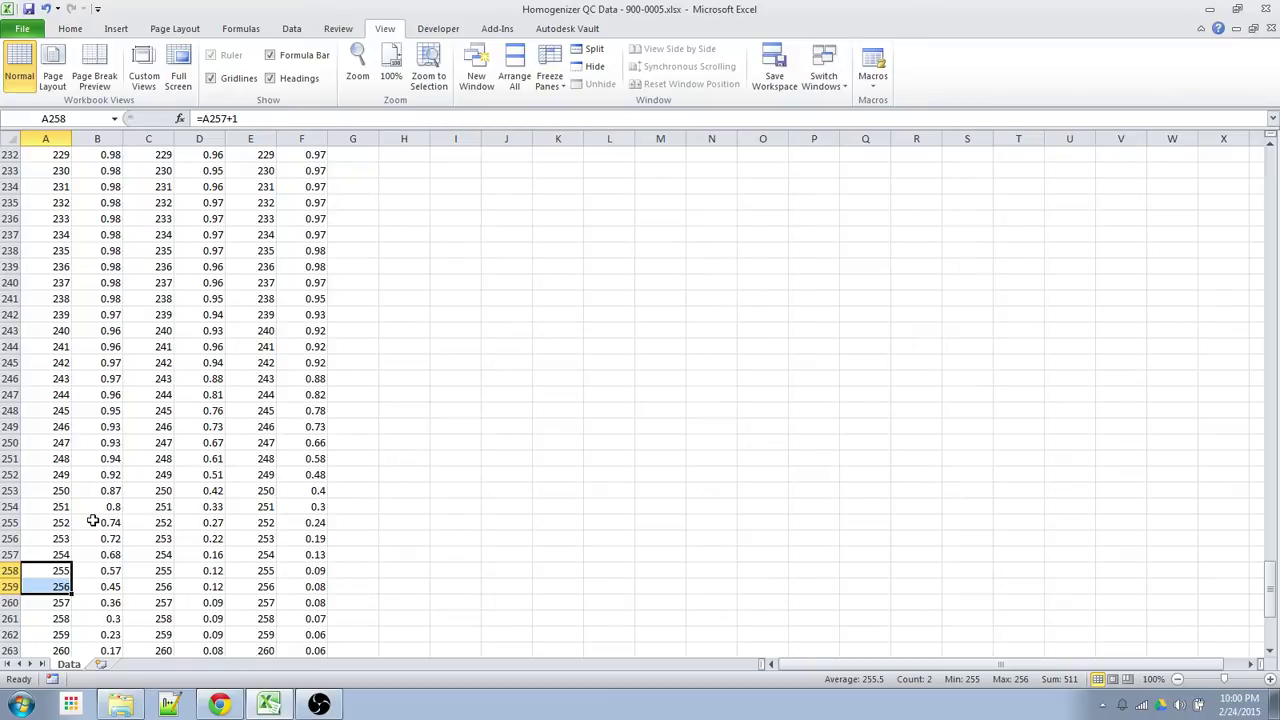
pyautogui.click(168, 522)
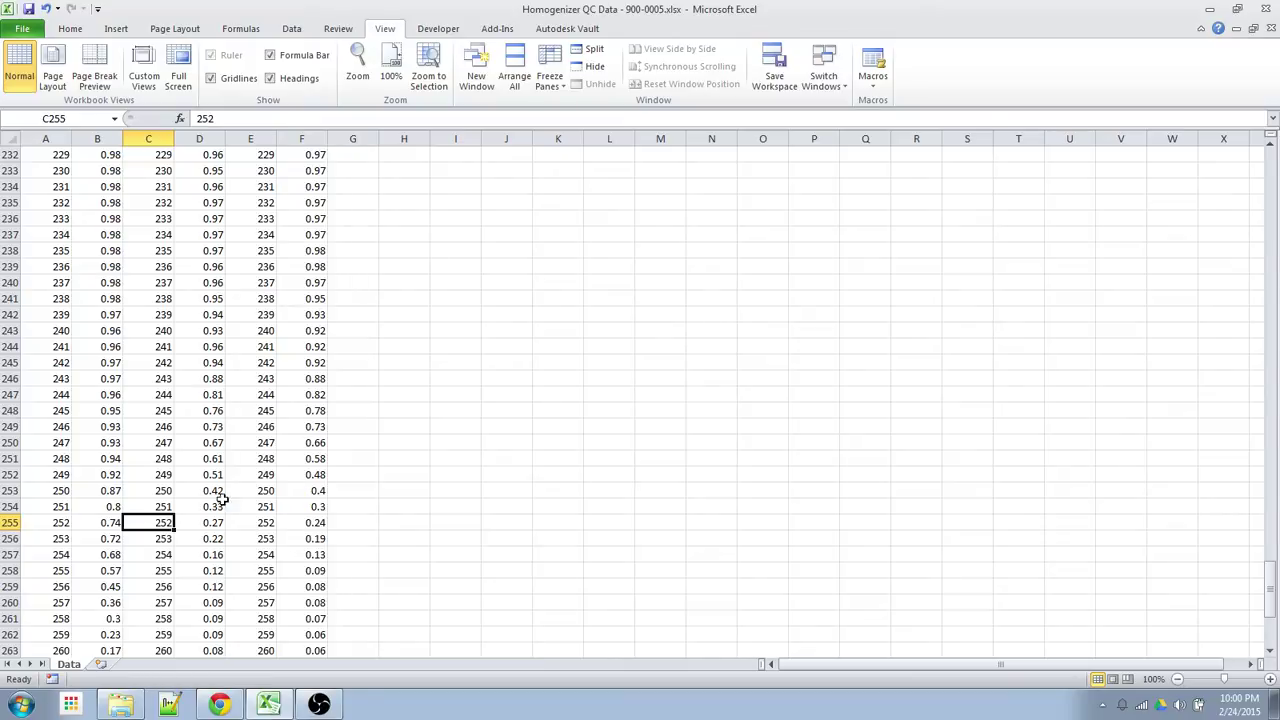
pyautogui.moveTo(166, 474); pyautogui.dragTo(165, 484)
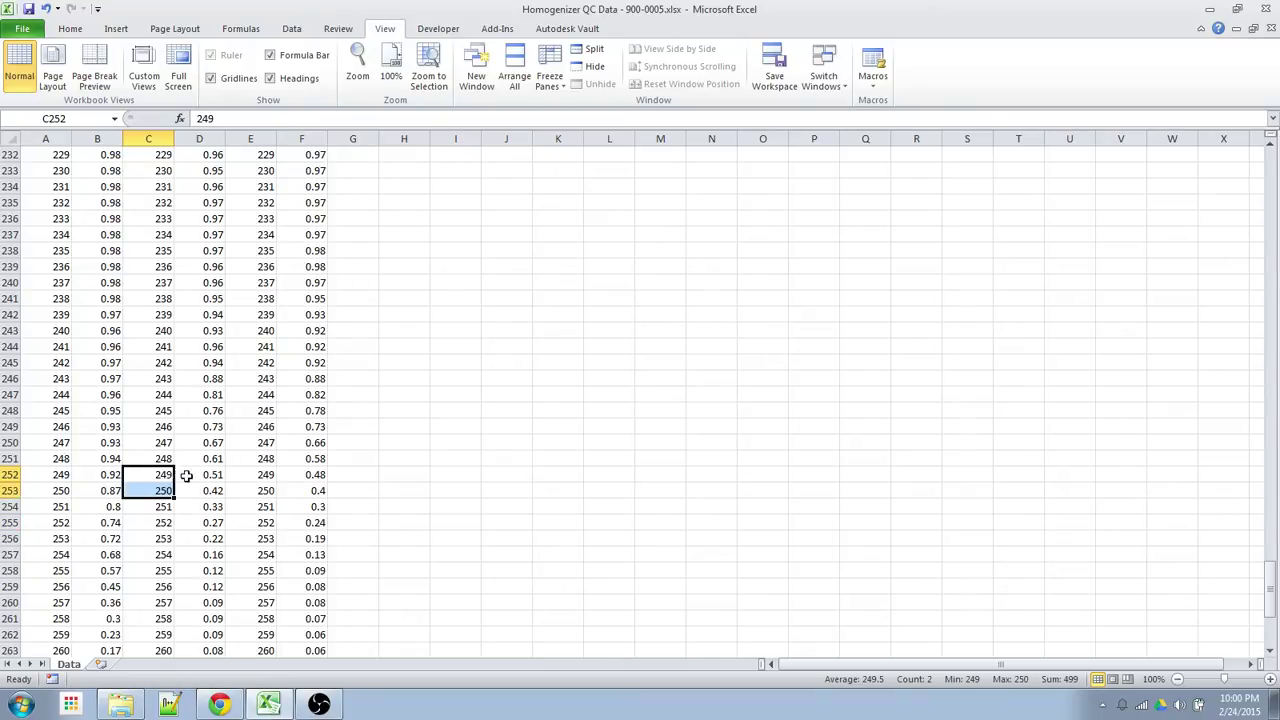
pyautogui.hotkey('ctrl', 'Up')
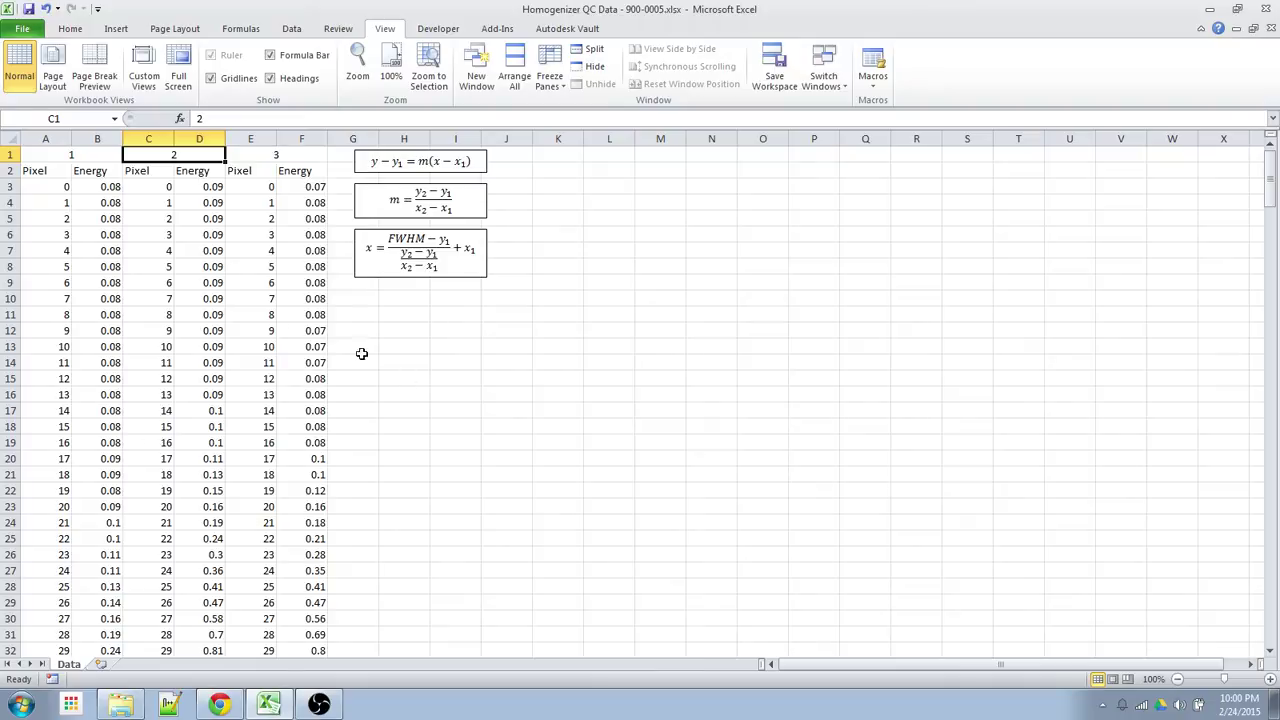
# - Point out the first data row, the three data set labels and the point-slope equation box
pyautogui.click(48, 182)
pyautogui.click(91, 182)
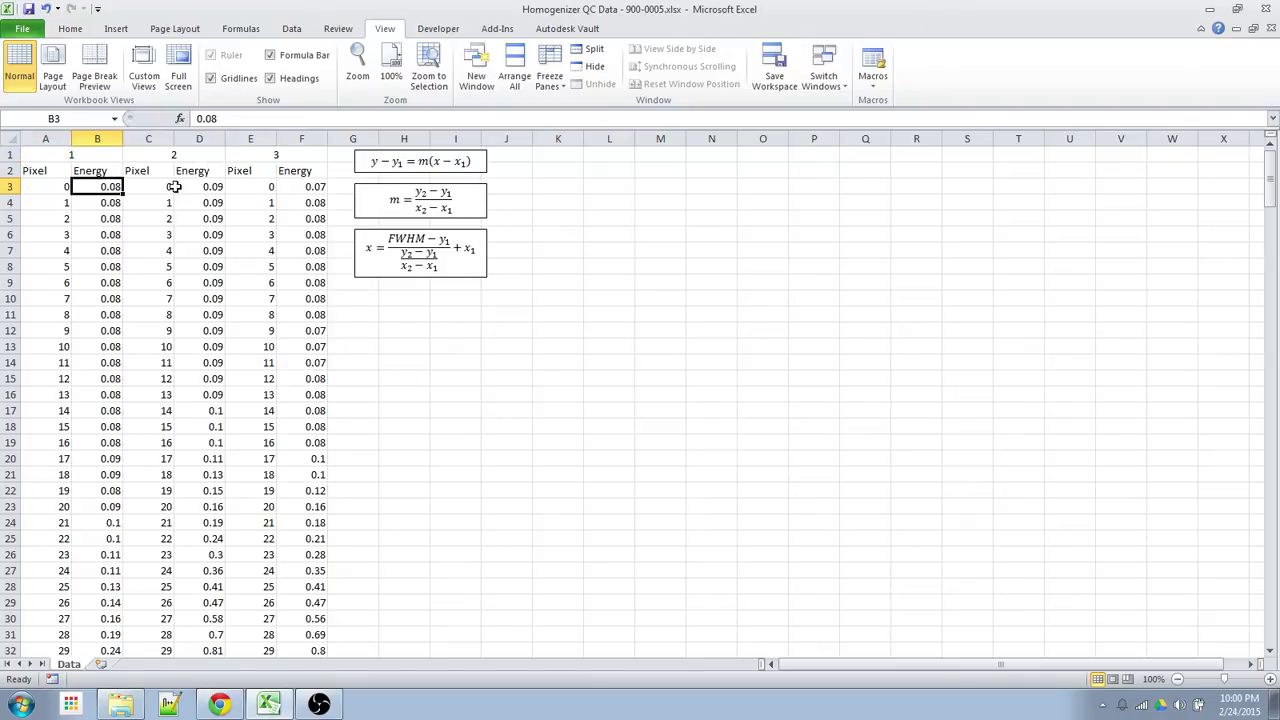
pyautogui.click(86, 155)
pyautogui.click(157, 155)
pyautogui.click(287, 157)
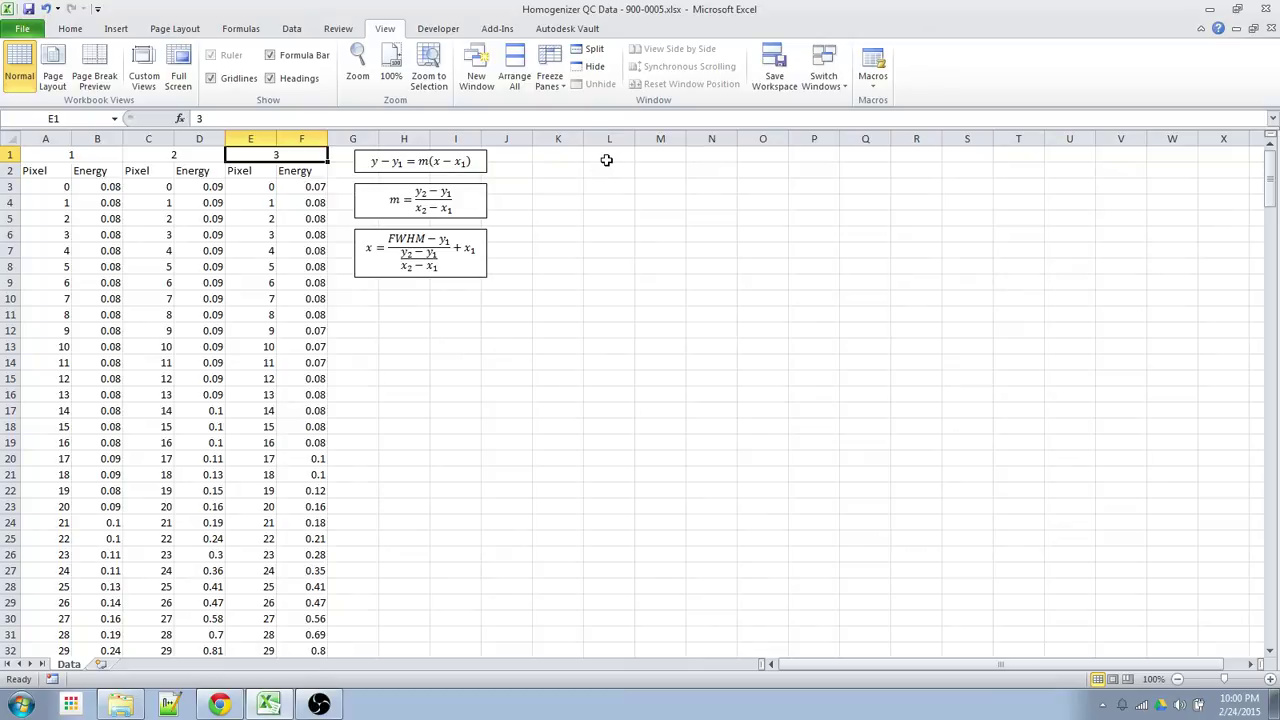
pyautogui.click(410, 172)
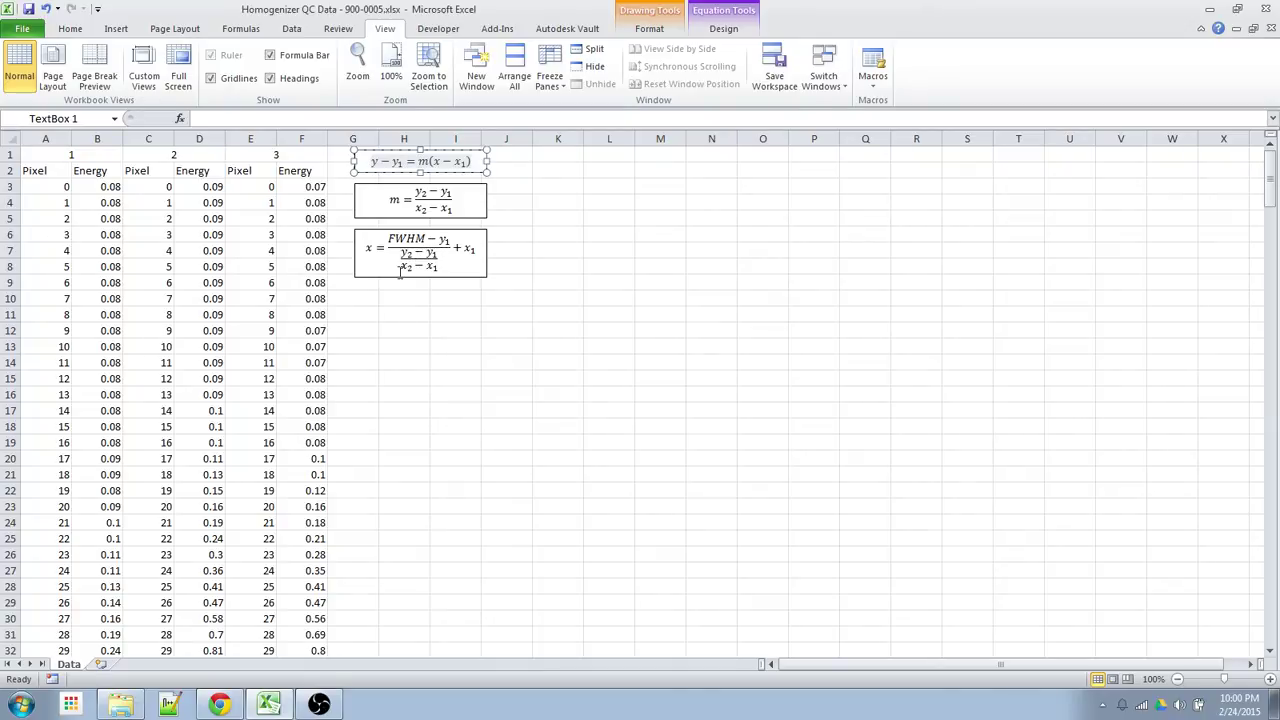
# - Copy data set 1's Pixel and Energy columns (A2:B278) and paste them at M1
pyautogui.click(50, 170)
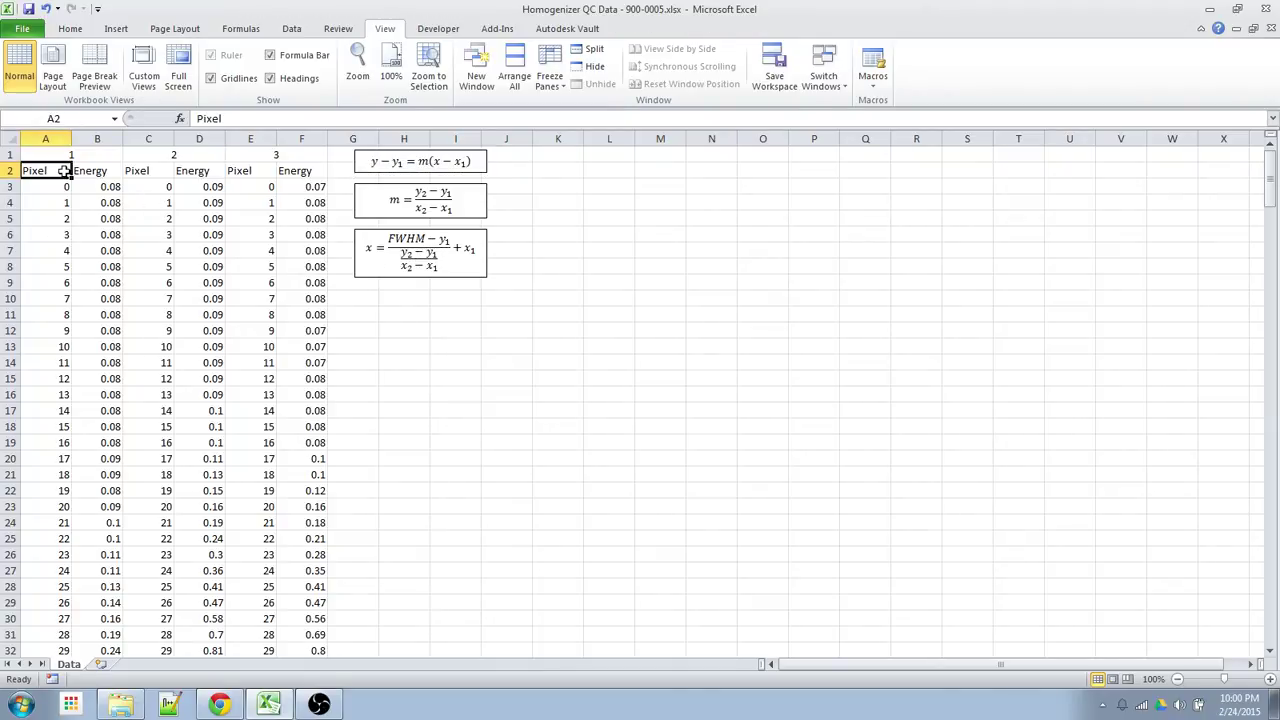
pyautogui.moveTo(63, 170); pyautogui.dragTo(76, 168)
pyautogui.hotkey('ctrl', 'shift', 'Down')
pyautogui.hotkey('ctrl', 'c')
pyautogui.scroll(12, 446, 173)
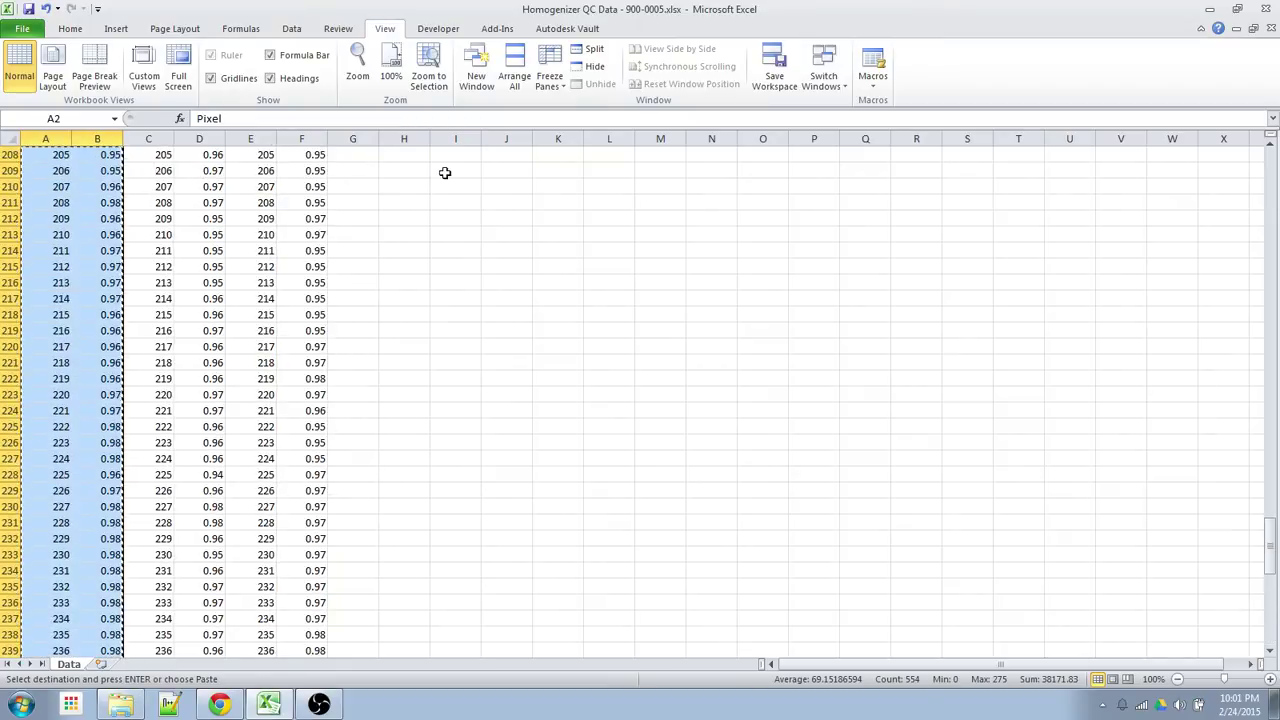
pyautogui.hotkey('ctrl', 'Home')
pyautogui.click(645, 160)
pyautogui.hotkey('ctrl', 'v')
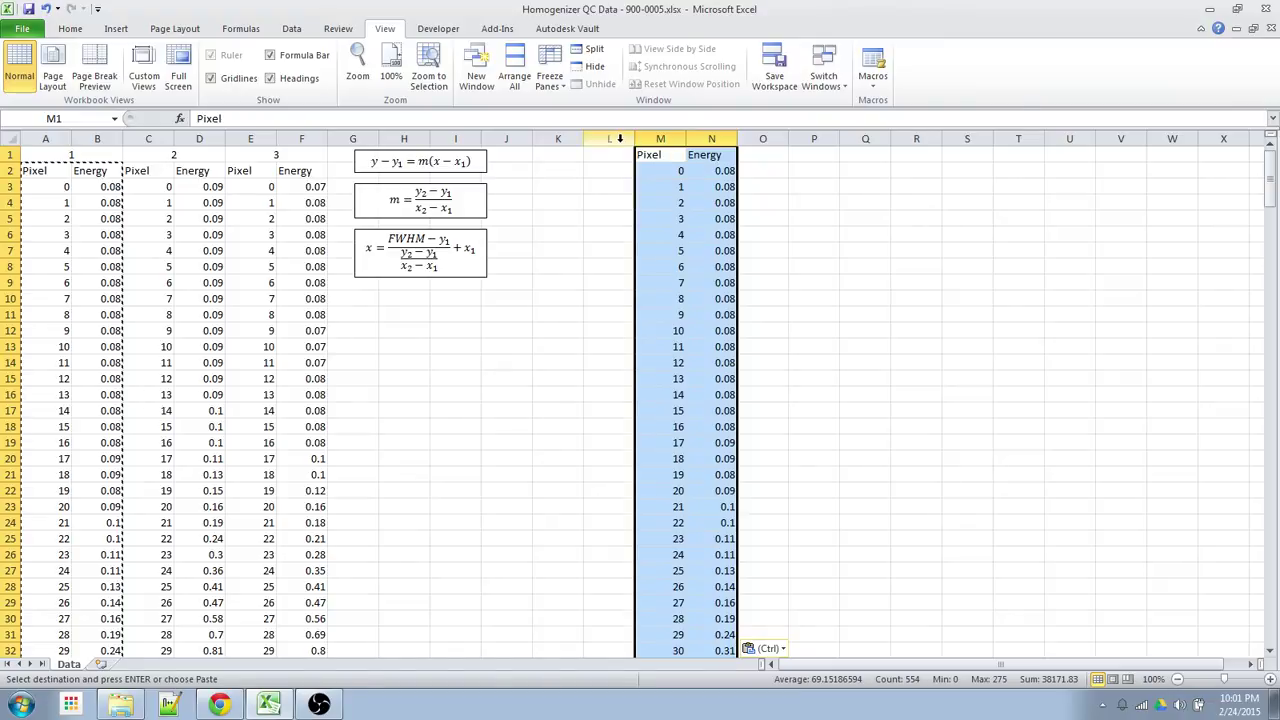
# - Delete columns K:L so the copy shifts left, then add an FWHM heading in M1
pyautogui.moveTo(619, 139); pyautogui.dragTo(558, 139)
pyautogui.hotkey('ctrl', '-')
pyautogui.click(558, 153)
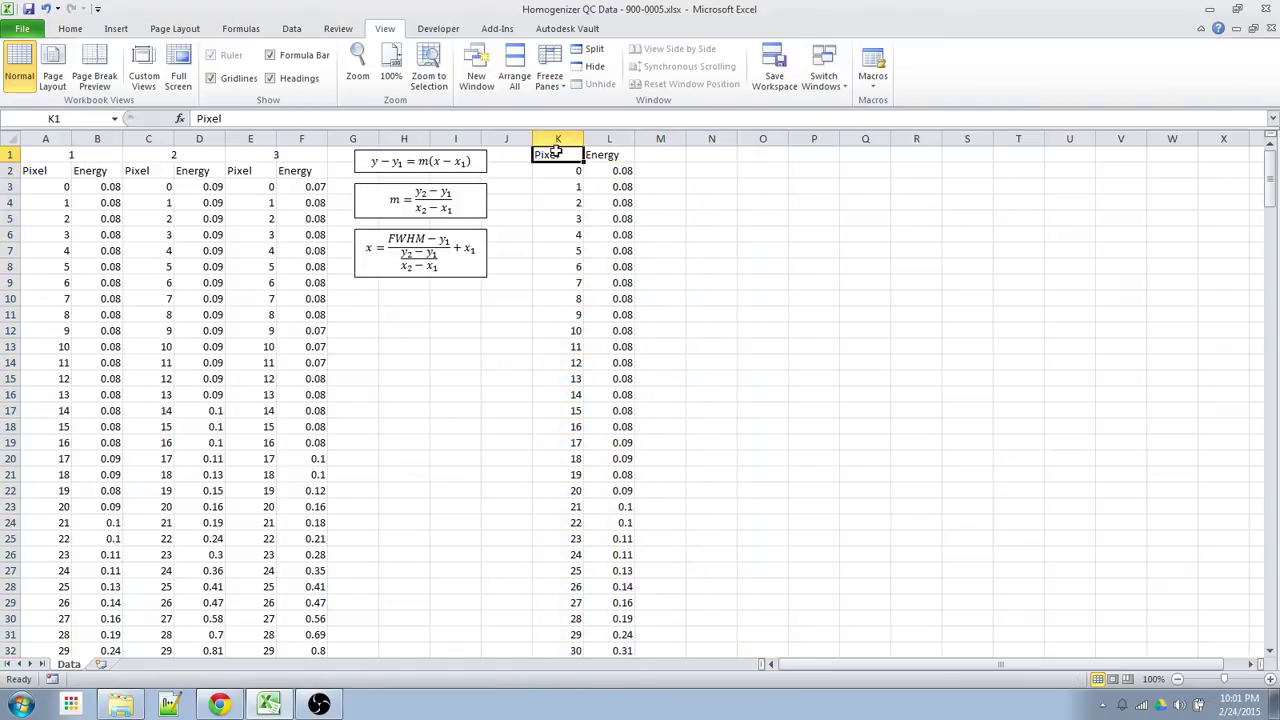
pyautogui.click(643, 155)
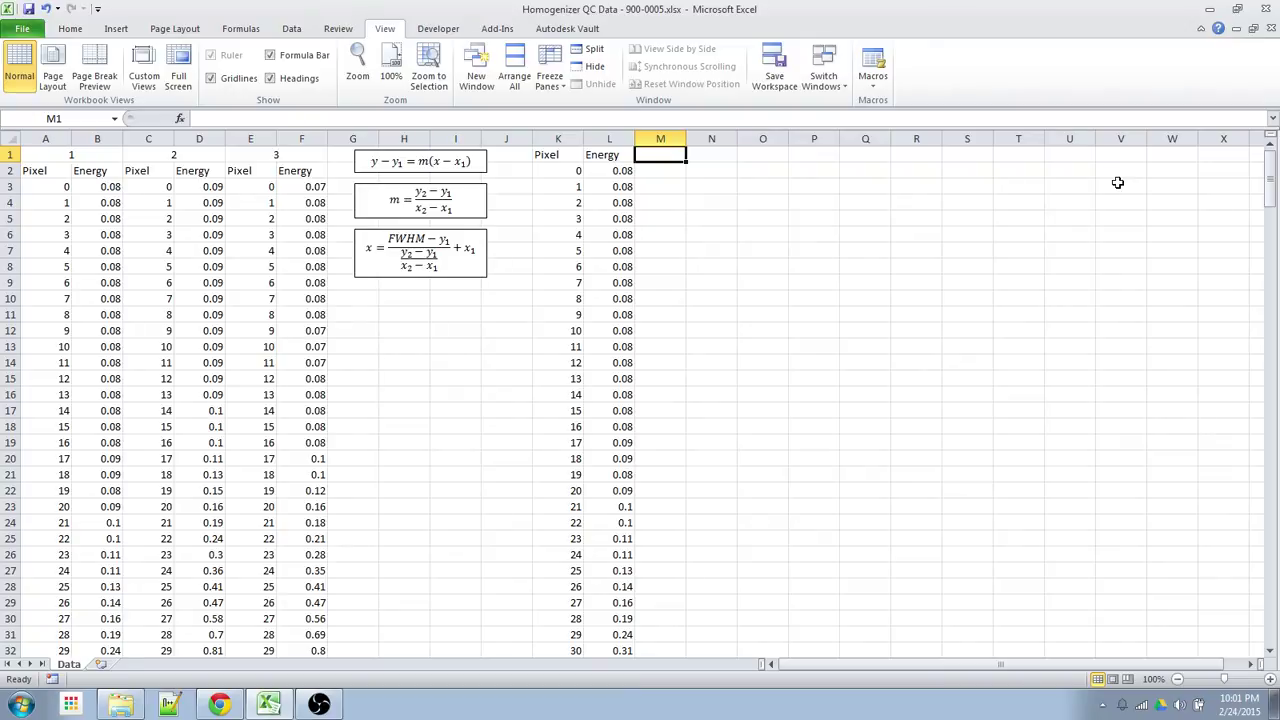
pyautogui.write('FWHM')
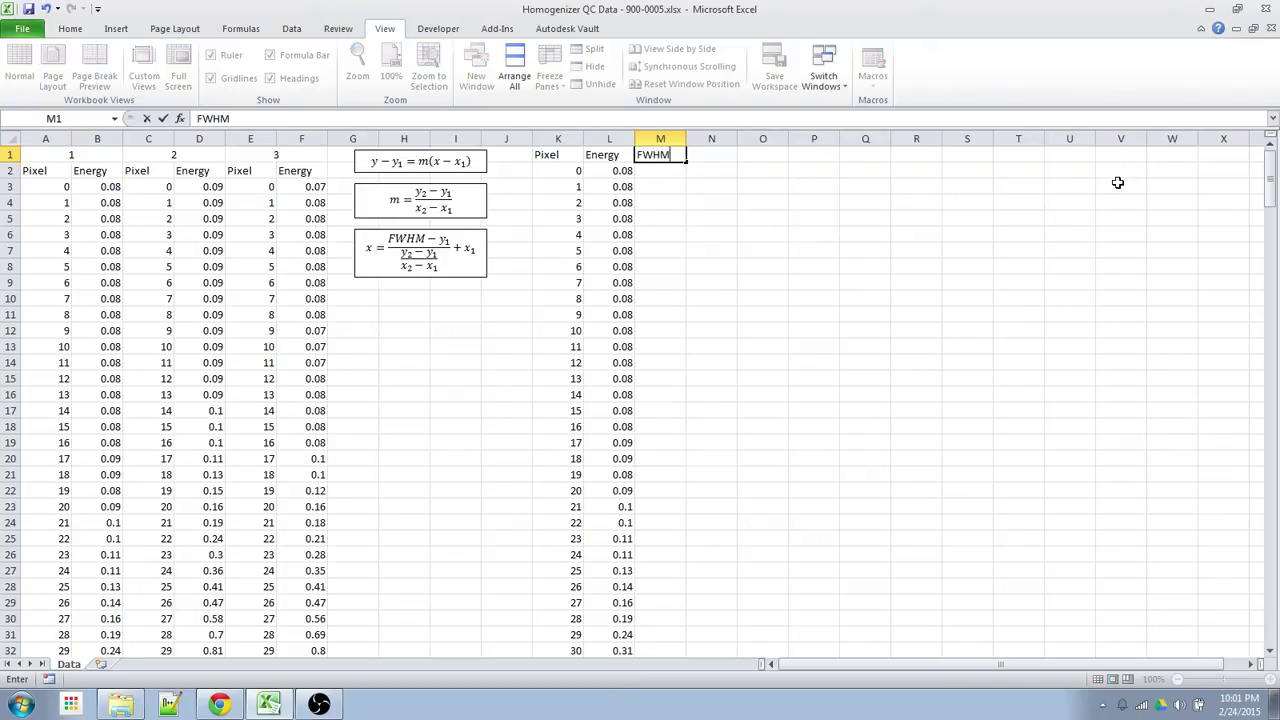
pyautogui.press('Tab')
pyautogui.press('Tab')
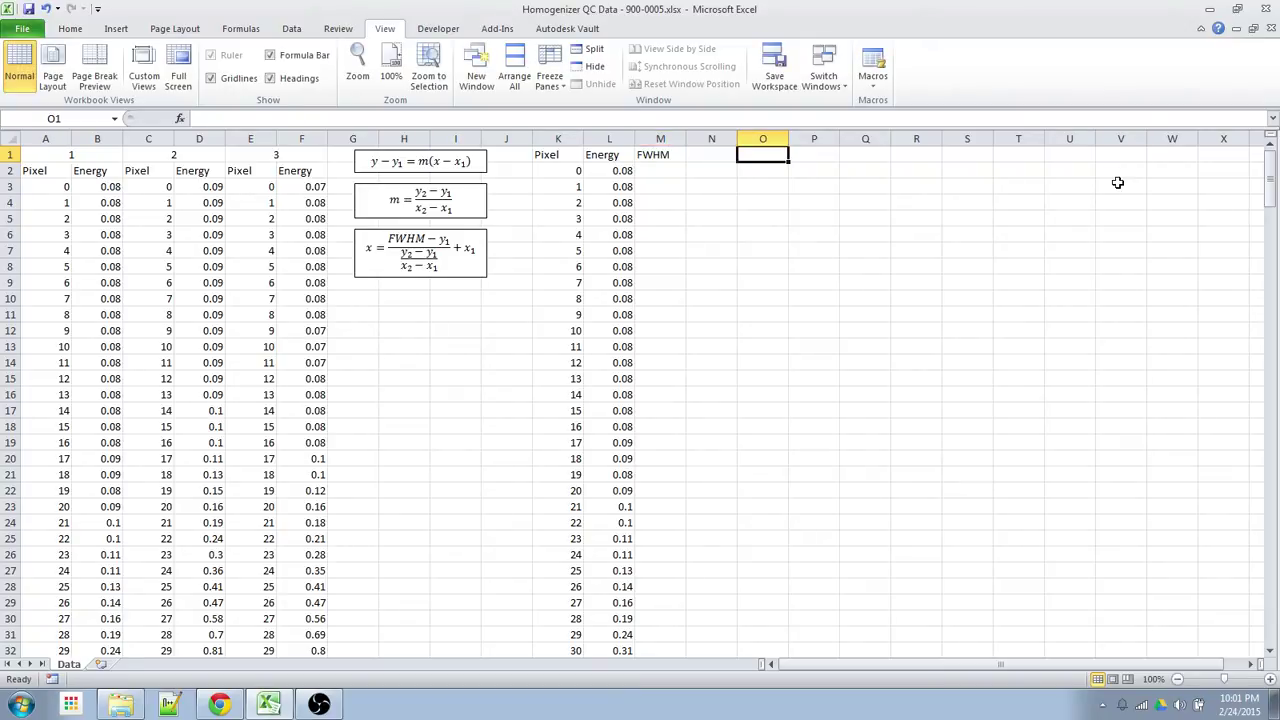
# - Select the copied Pixel and Energy data in K2:L277
pyautogui.click(572, 170)
pyautogui.hotkey('shift', 'Right')
pyautogui.hotkey('ctrl', 'shift', 'Down')
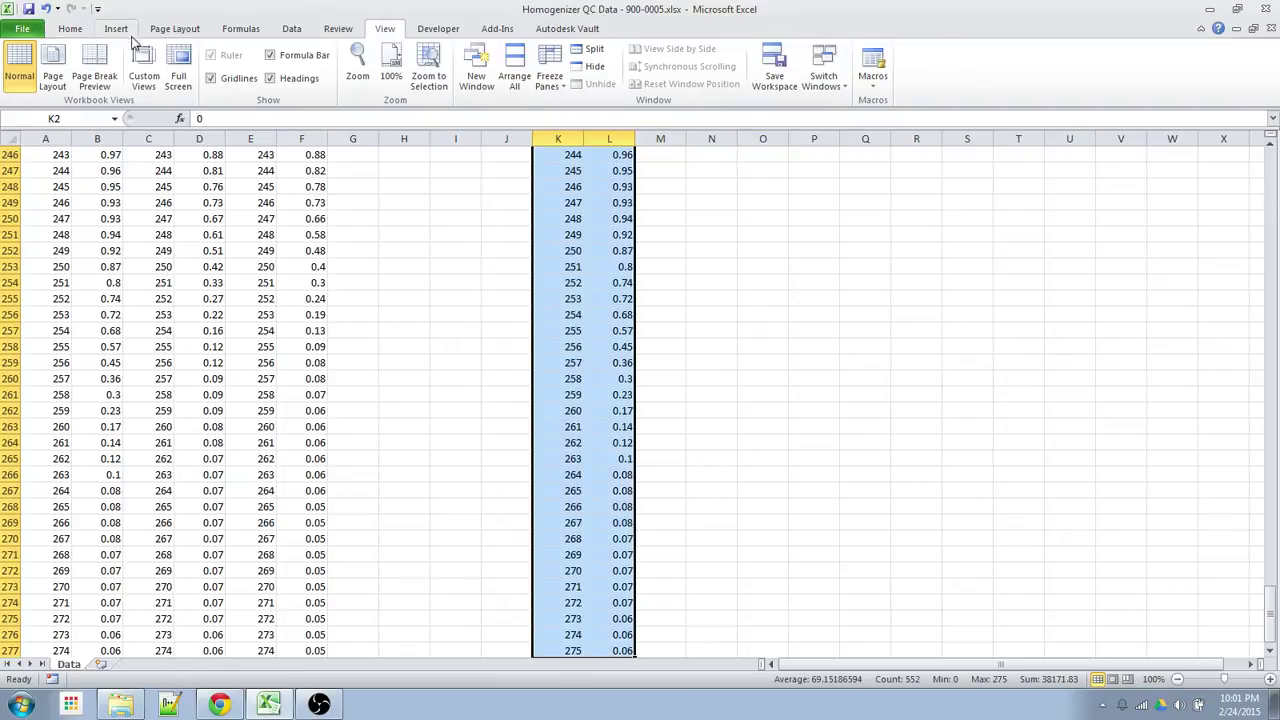
# - Insert a scatter chart of the copied data and place it right of the FWHM column
pyautogui.click(118, 28)
pyautogui.click(473, 68)
pyautogui.click(484, 124)
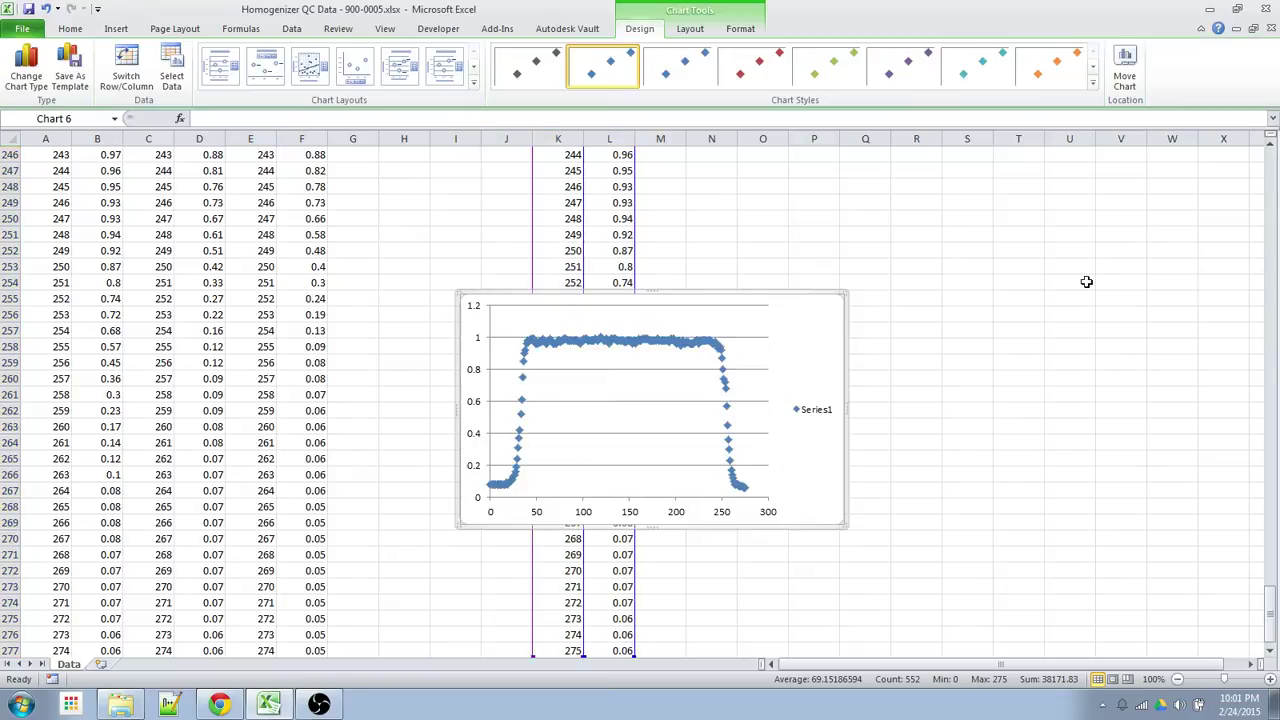
pyautogui.press('Delete')
pyautogui.hotkey('ctrl', 'Up')
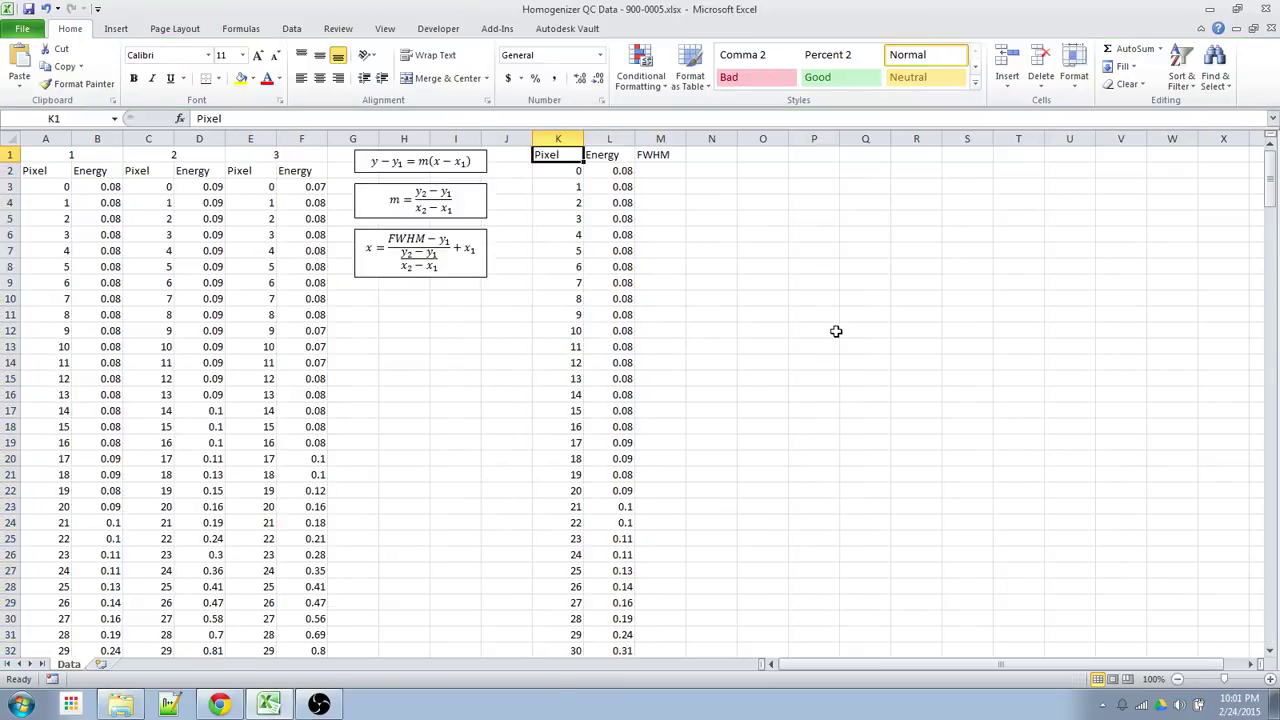
pyautogui.click(847, 280)
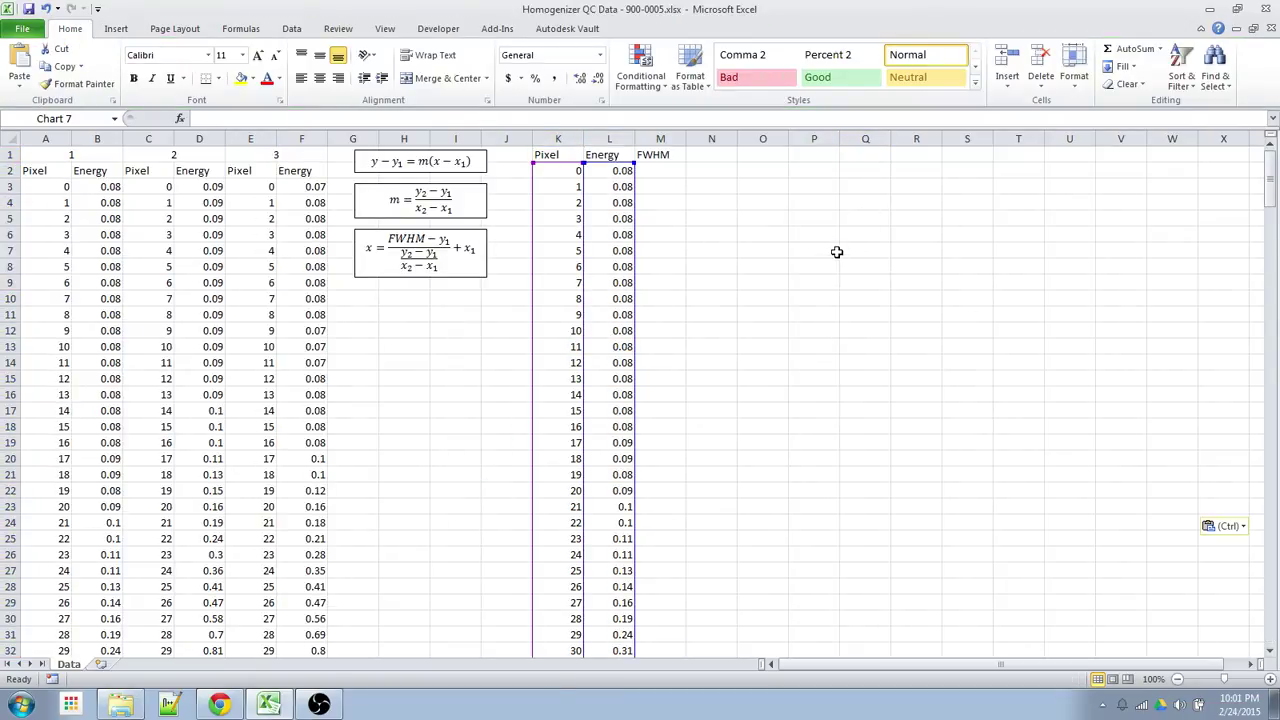
pyautogui.hotkey('ctrl', 'z')
pyautogui.moveTo(880, 277); pyautogui.dragTo(811, 254)
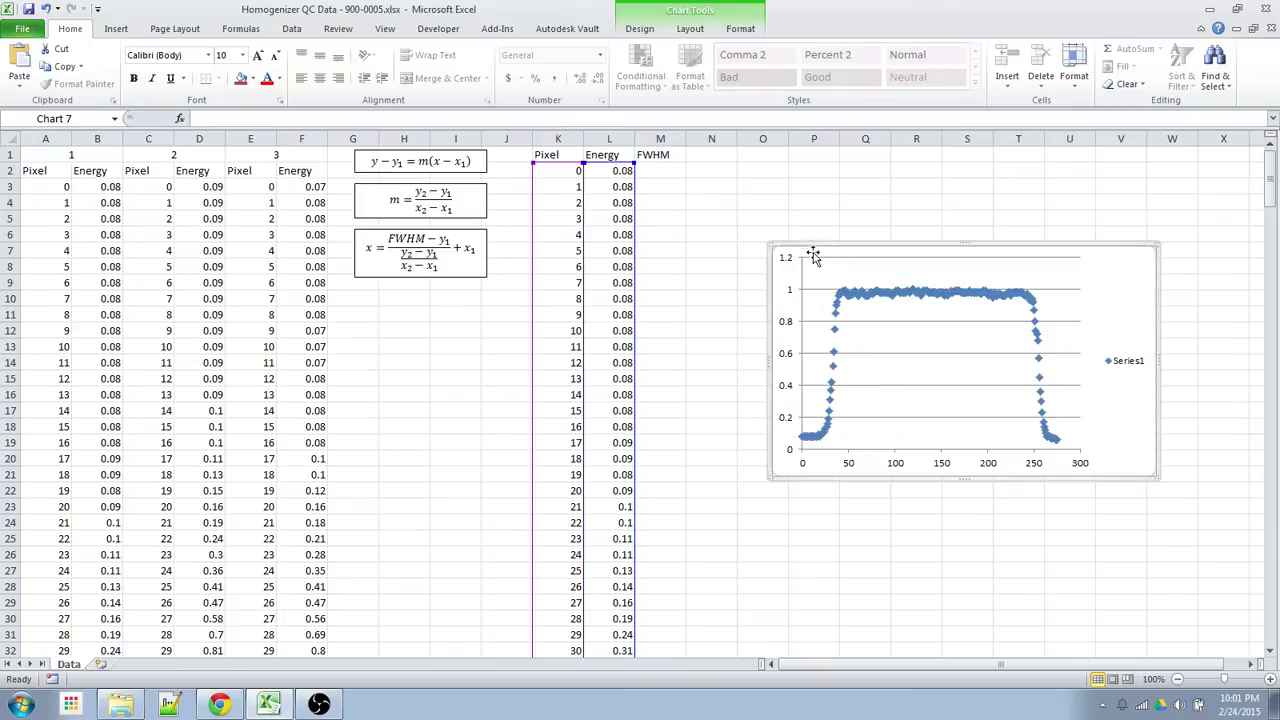
# - Fix the chart's vertical axis at minimum 0 and maximum 1
pyautogui.rightClick(790, 418)
pyautogui.press('Return')
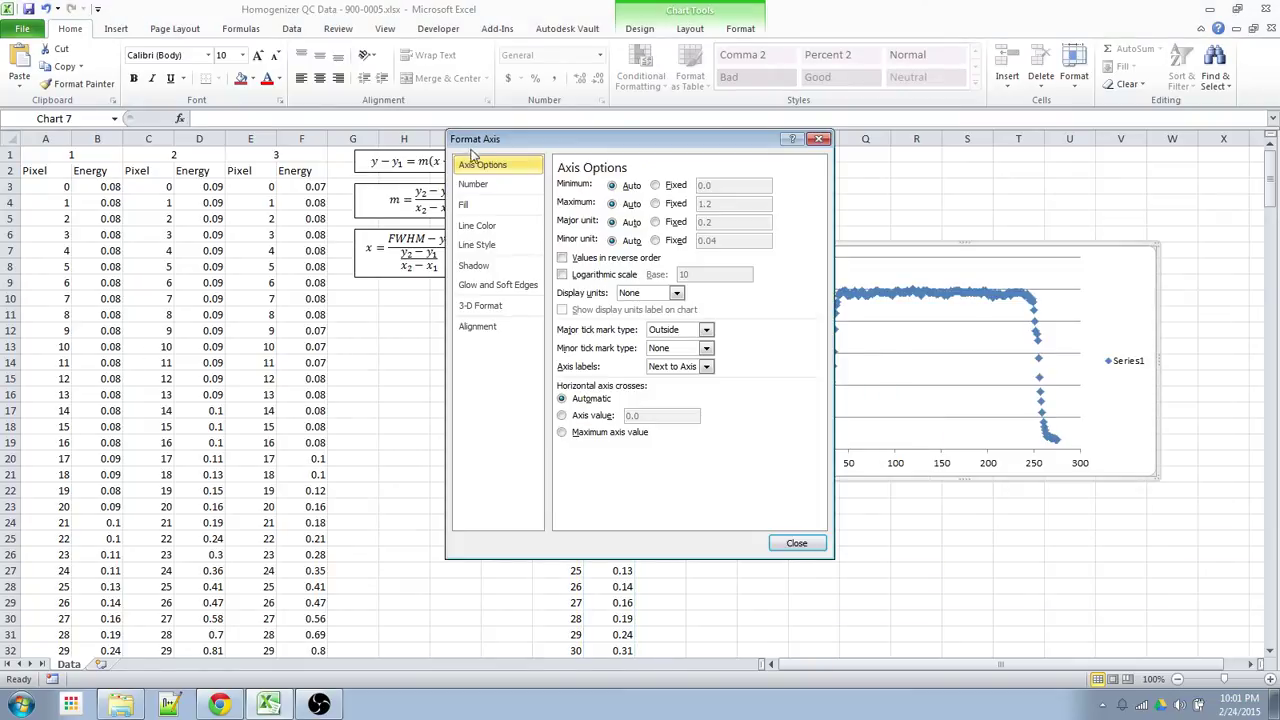
pyautogui.click(655, 185)
pyautogui.click(668, 204)
pyautogui.write('1')
pyautogui.click(818, 550)
# - Format the data series with no markers, a solid line and 1 pt width
pyautogui.rightClick(837, 307)
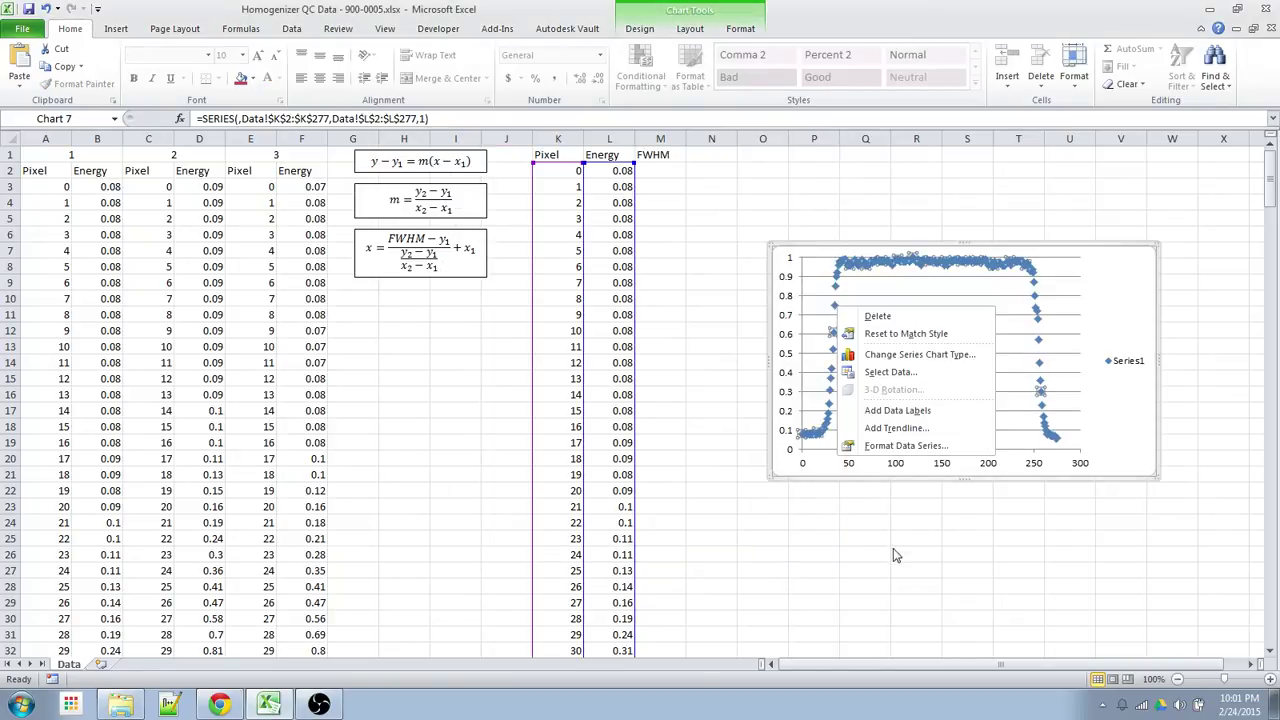
pyautogui.click(900, 446)
pyautogui.click(495, 184)
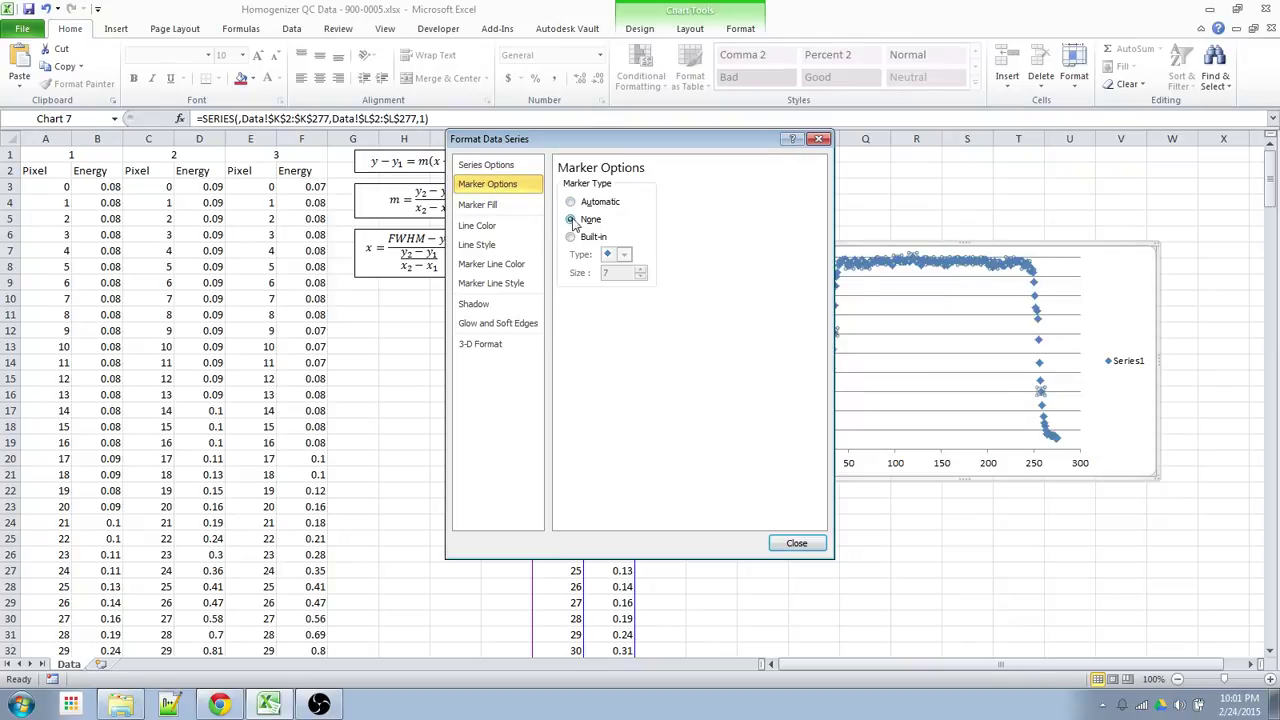
pyautogui.click(570, 219)
pyautogui.click(477, 225)
pyautogui.click(577, 203)
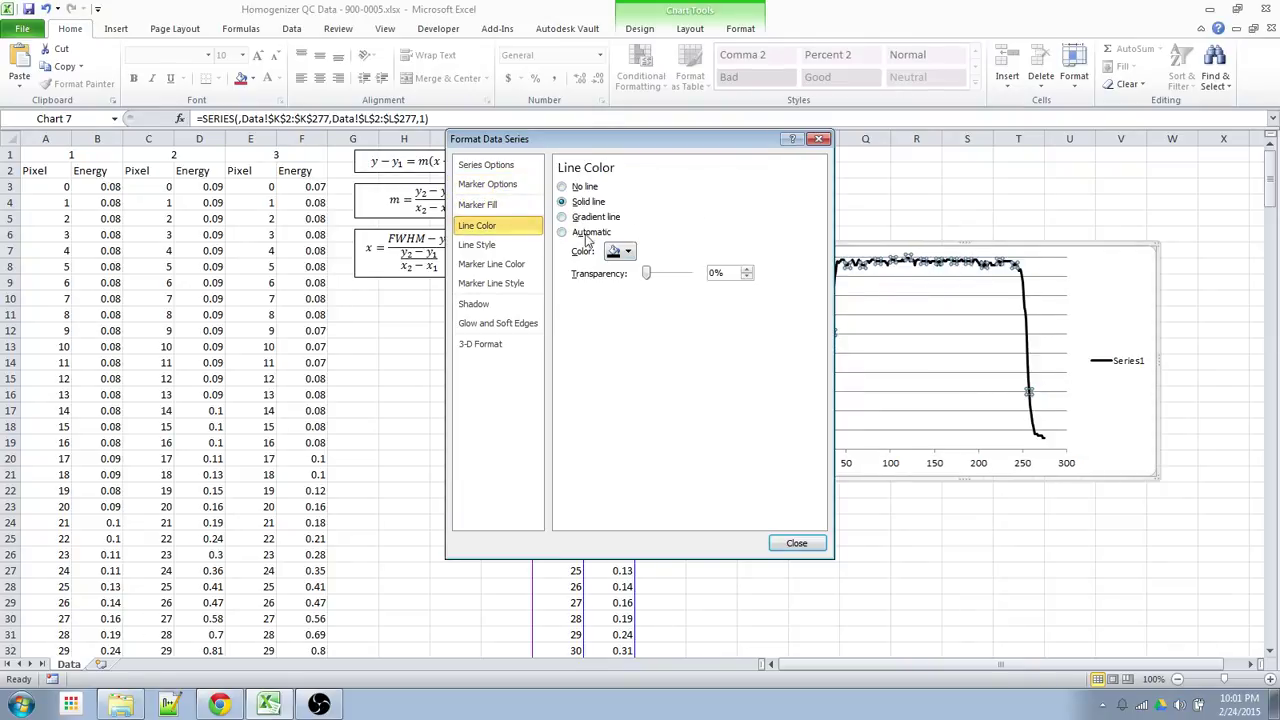
pyautogui.click(477, 244)
pyautogui.tripleClick(663, 186)
pyautogui.write('1')
pyautogui.press('Return')
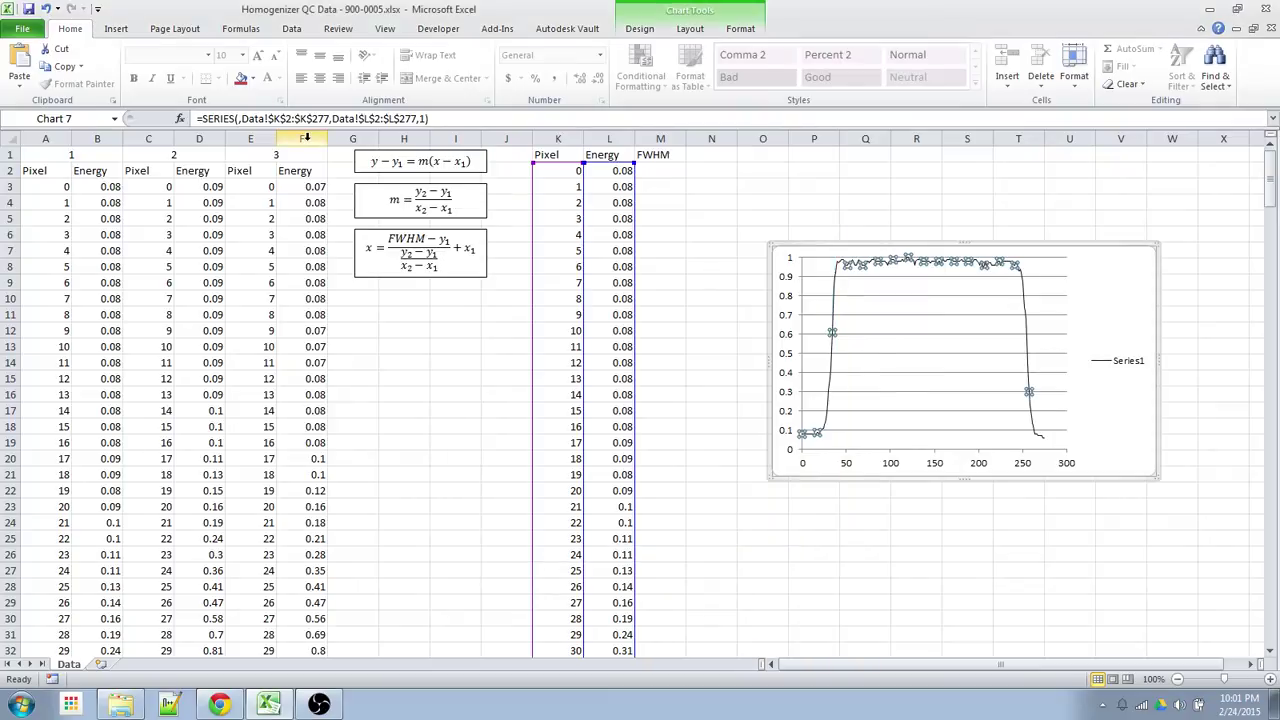
# - Delete the chart legend and nudge the chart slightly right and down
pyautogui.click(1116, 366)
pyautogui.press('Delete')
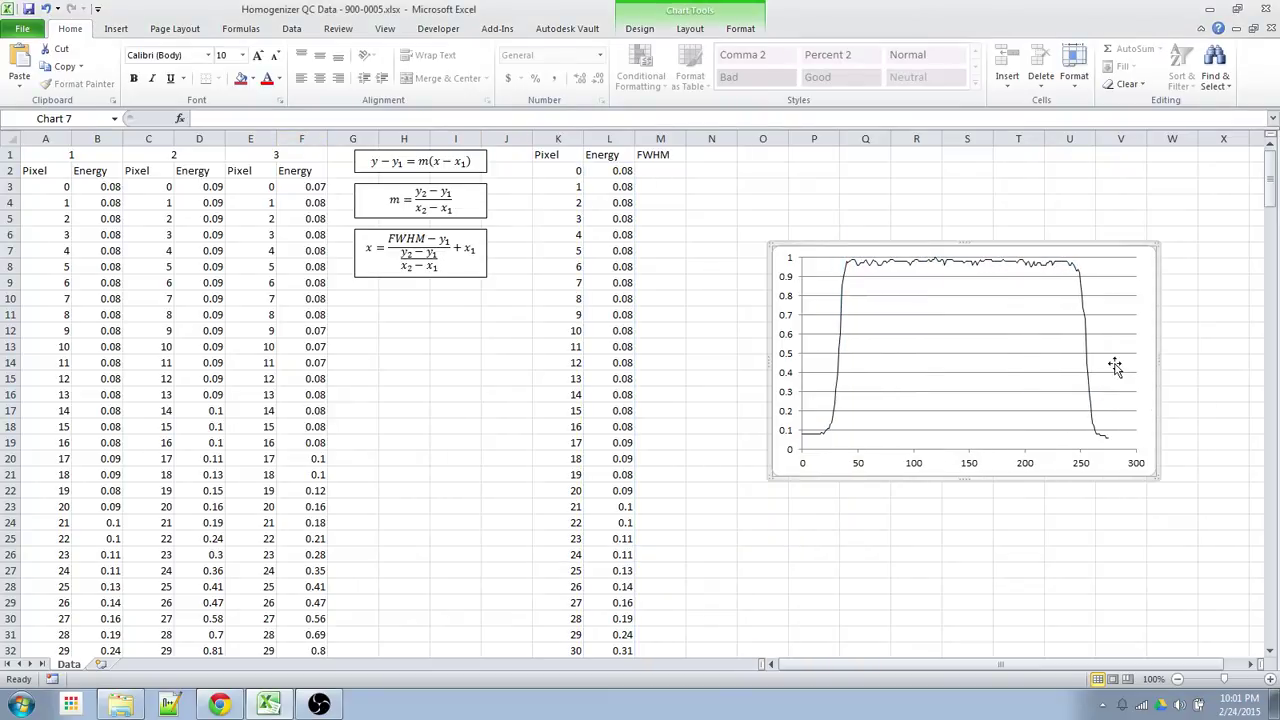
pyautogui.click(953, 226)
pyautogui.click(932, 249)
pyautogui.moveTo(932, 249); pyautogui.dragTo(948, 253)
pyautogui.click(916, 220)
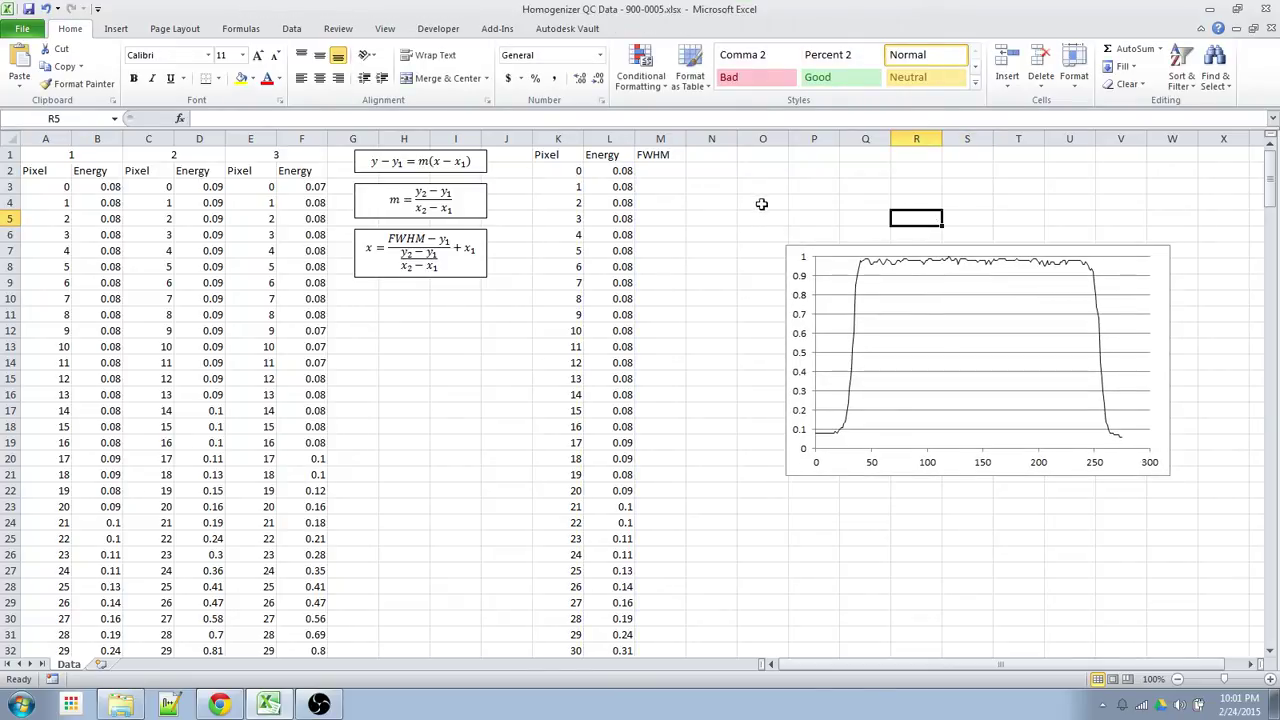
# - Label O2:O3 'FWHM RE' and 'FWHM FE', with 'x' and 'y' headers in P1:Q1
pyautogui.click(757, 158)
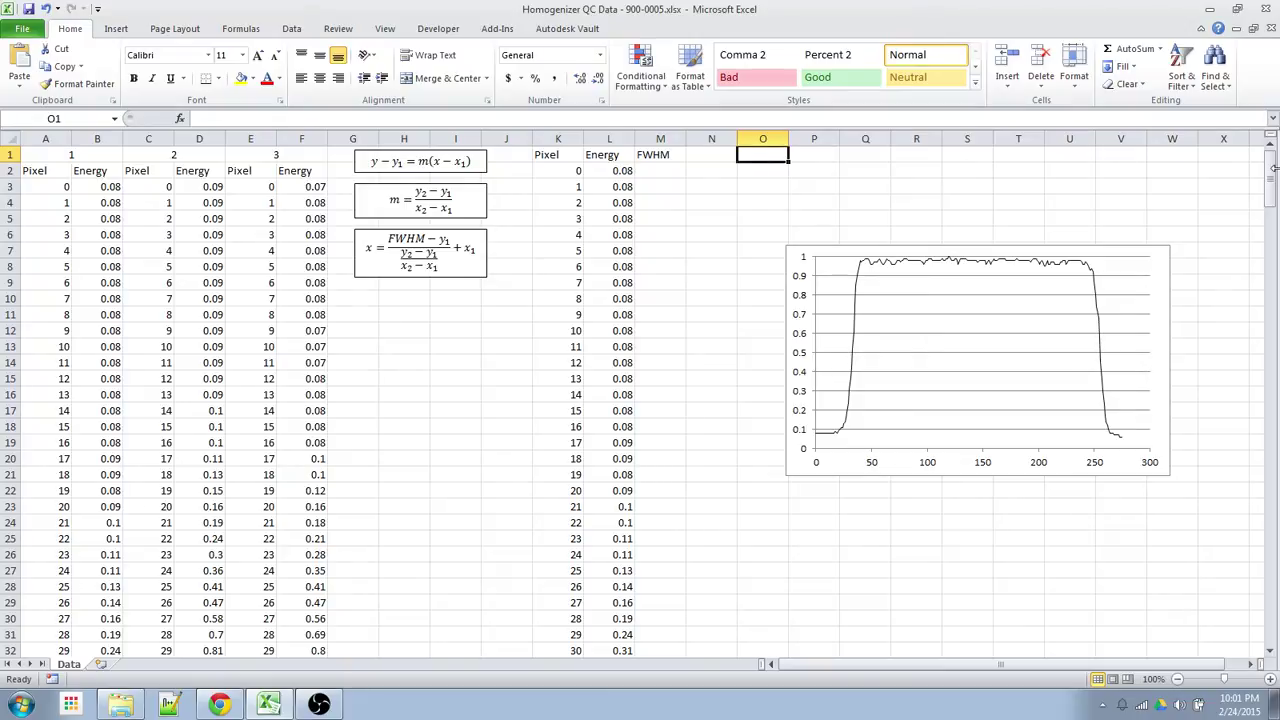
pyautogui.press('Down')
pyautogui.write('FWHM')
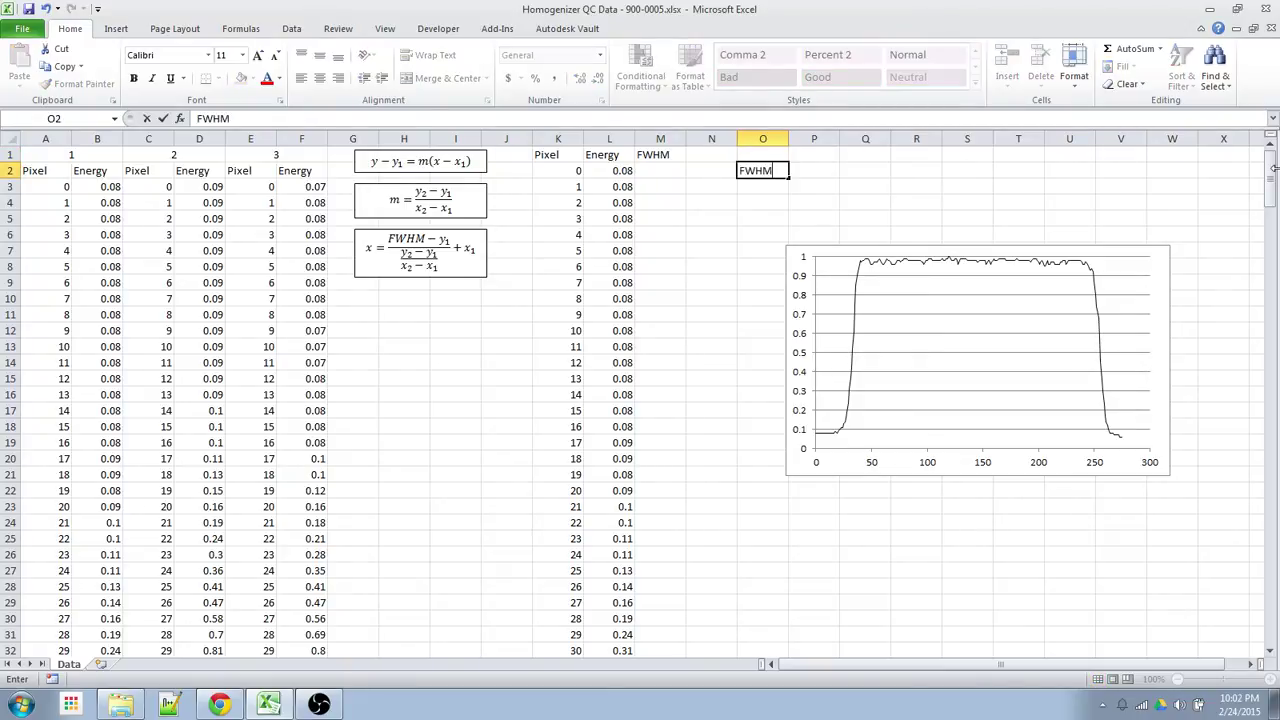
pyautogui.write(' RE')
pyautogui.press('Return')
pyautogui.write('FWHM')
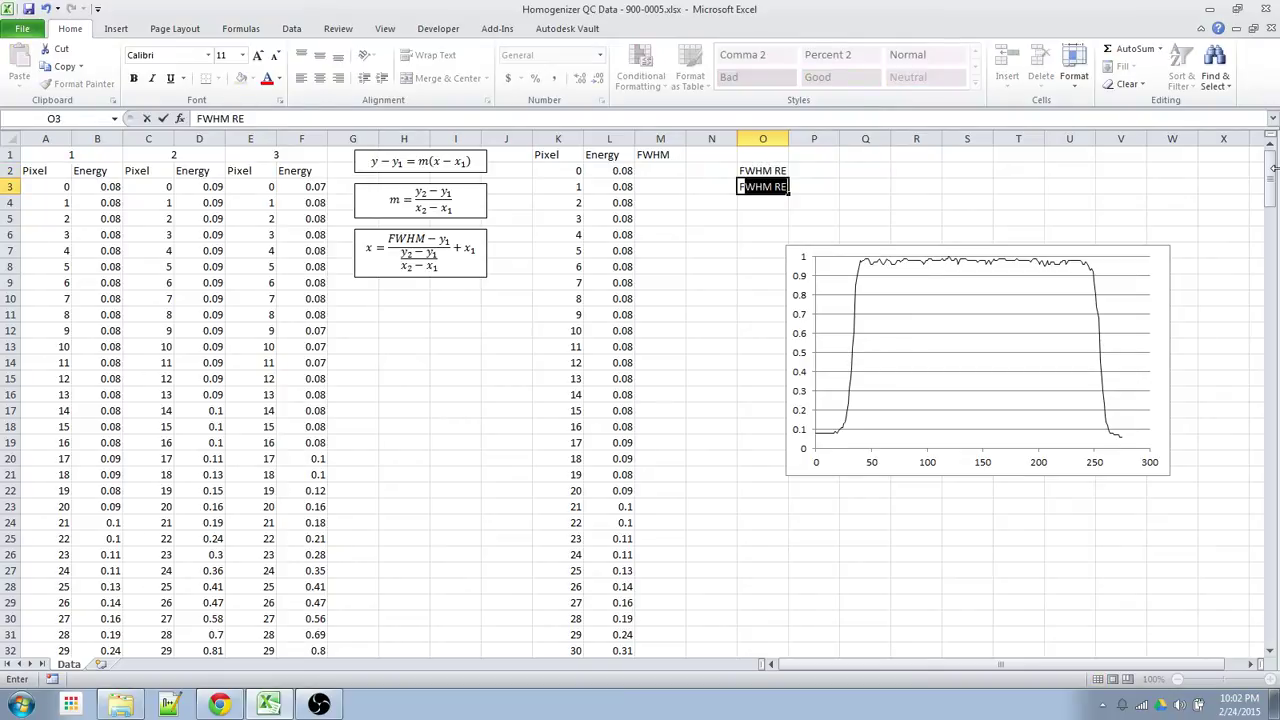
pyautogui.write(' FE')
pyautogui.press('Tab')
pyautogui.press('Up')
pyautogui.press('Up')
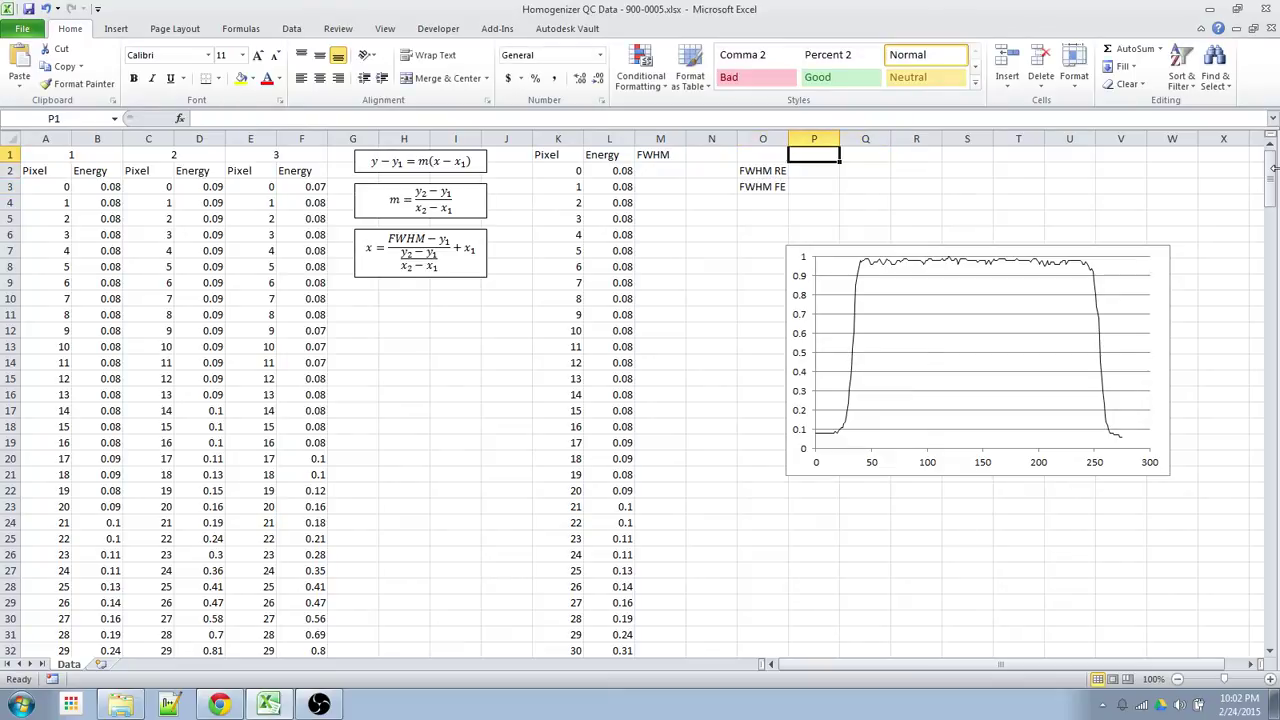
pyautogui.write('x')
pyautogui.press('Tab')
pyautogui.write('y')
pyautogui.press('Return')
# - Enter the 0.5 half-maximum in Q2 and link Q3 to it with =Q2
pyautogui.hotkey('shift', 'Right')
pyautogui.hotkey('shift', 'Down')
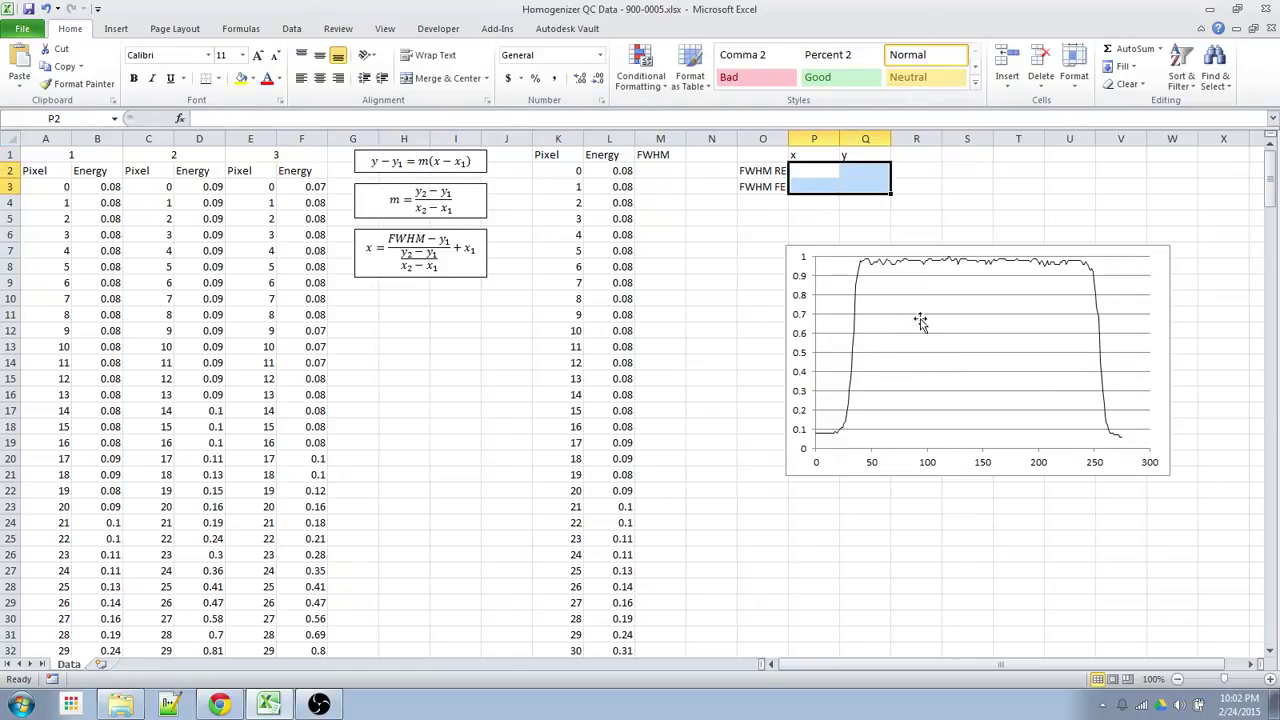
pyautogui.click(815, 170)
pyautogui.press('Tab')
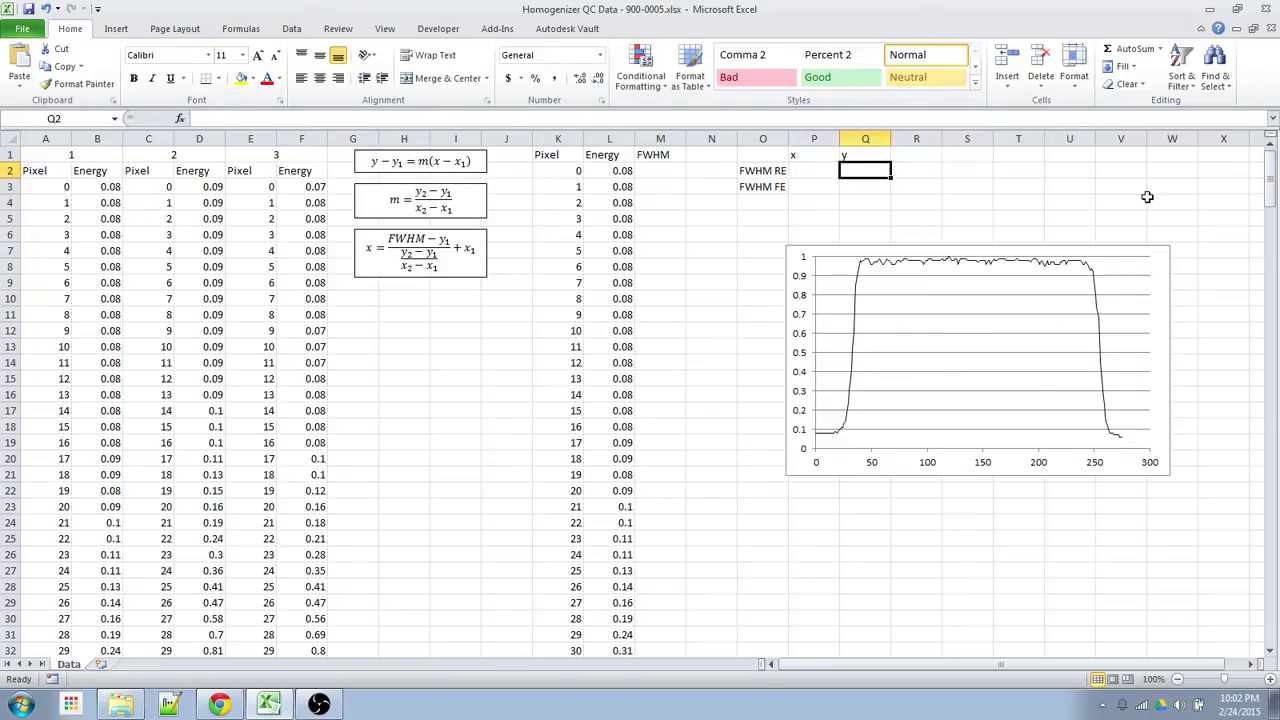
pyautogui.write('0.5')
pyautogui.press('Return')
pyautogui.write('=Q2')
pyautogui.press('Return')
pyautogui.press('Up')
# - Enter the edge x values: 255 in P3 and 32 in P2
pyautogui.click(807, 169)
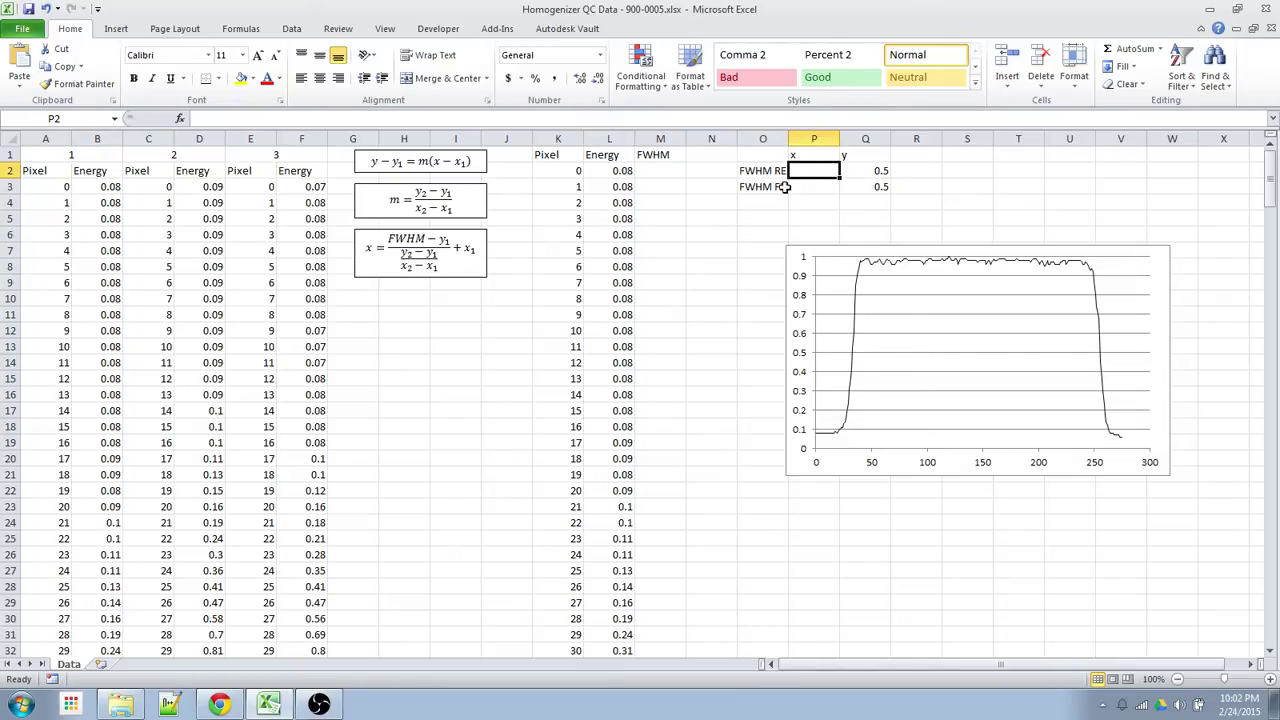
pyautogui.click(807, 189)
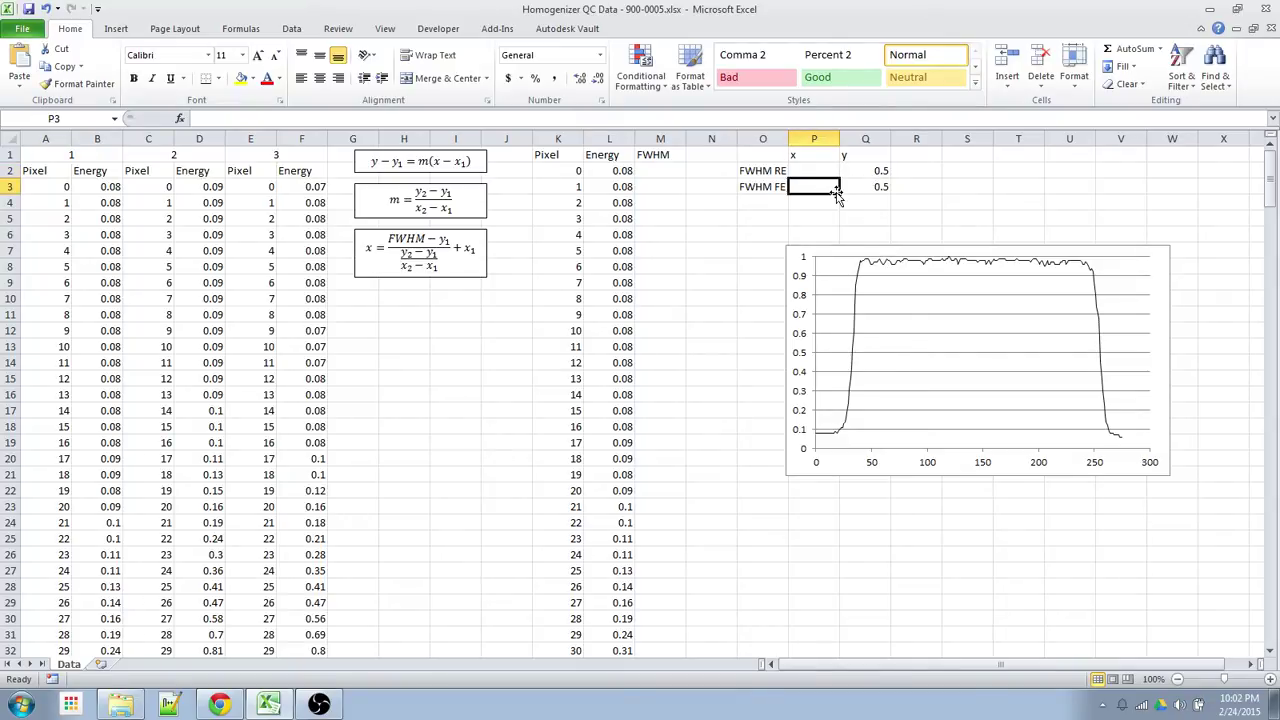
pyautogui.write('255')
pyautogui.click(815, 170)
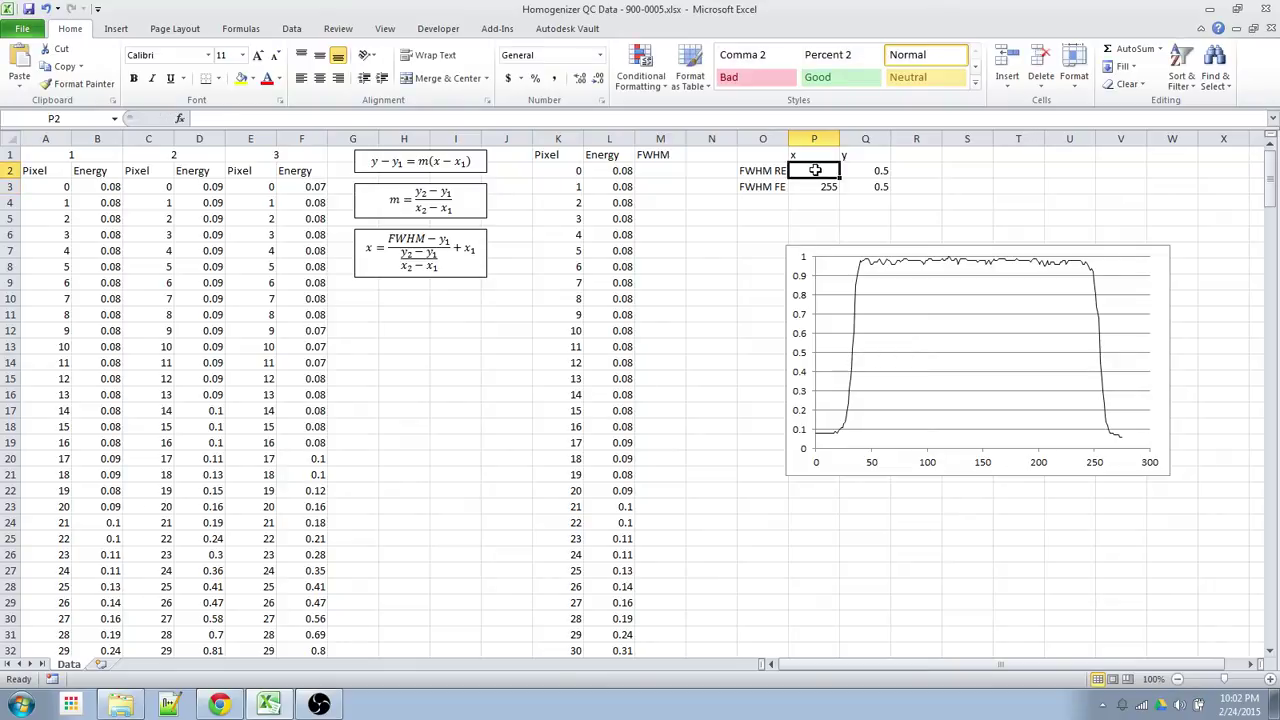
pyautogui.write('32')
pyautogui.click(850, 183)
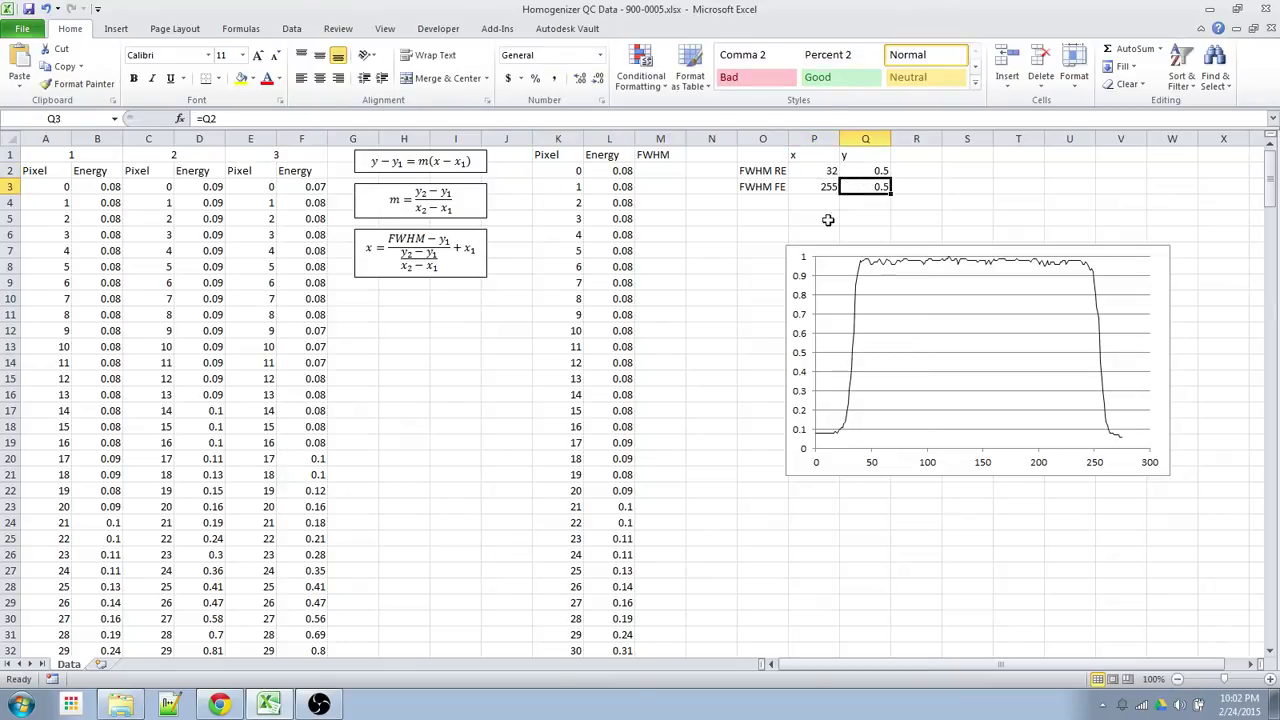
pyautogui.rightClick(1130, 292)
# - Add a chart series with X values P2:P3 and Y values Q2:Q3, drawing the 0.5 line
pyautogui.click(1168, 353)
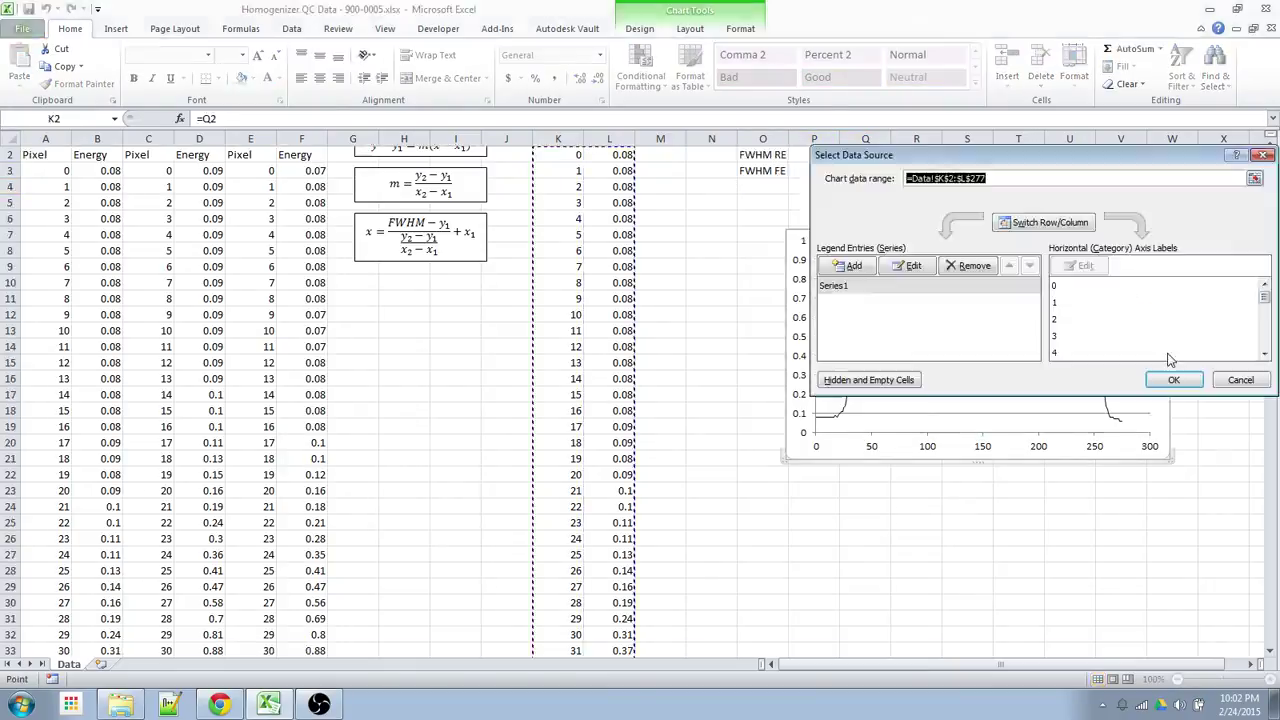
pyautogui.click(855, 266)
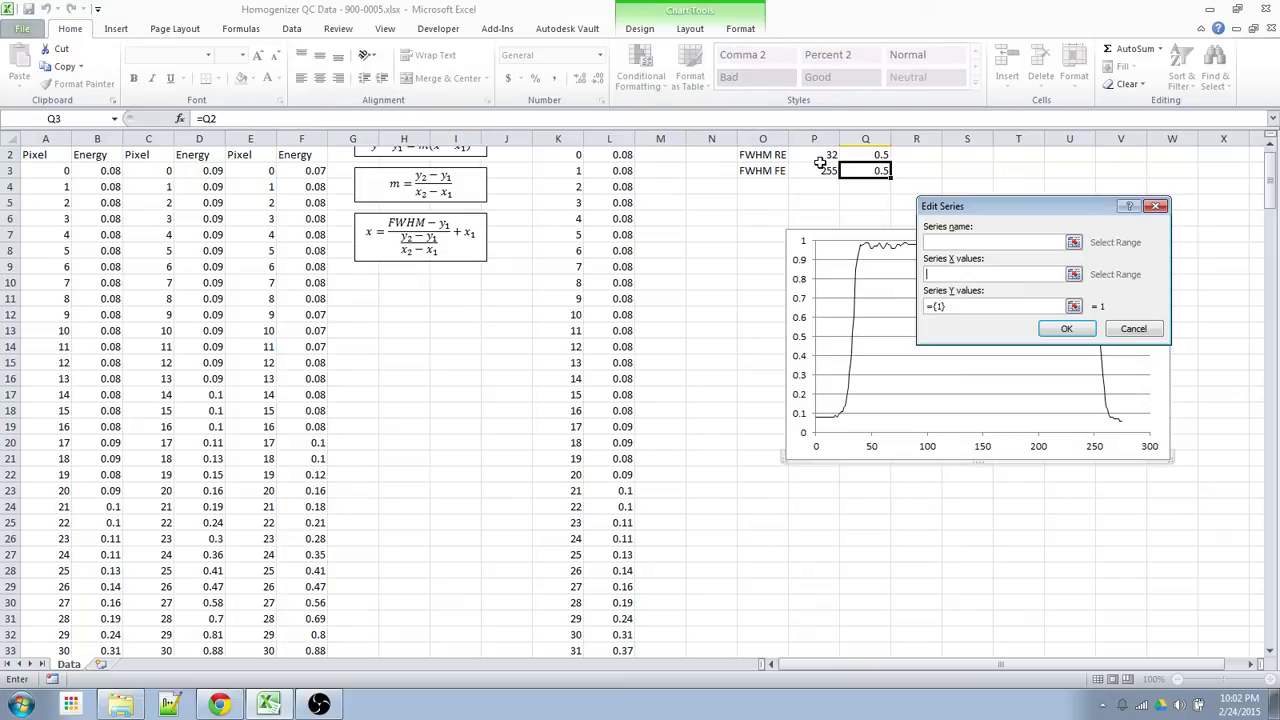
pyautogui.moveTo(826, 156); pyautogui.dragTo(849, 171)
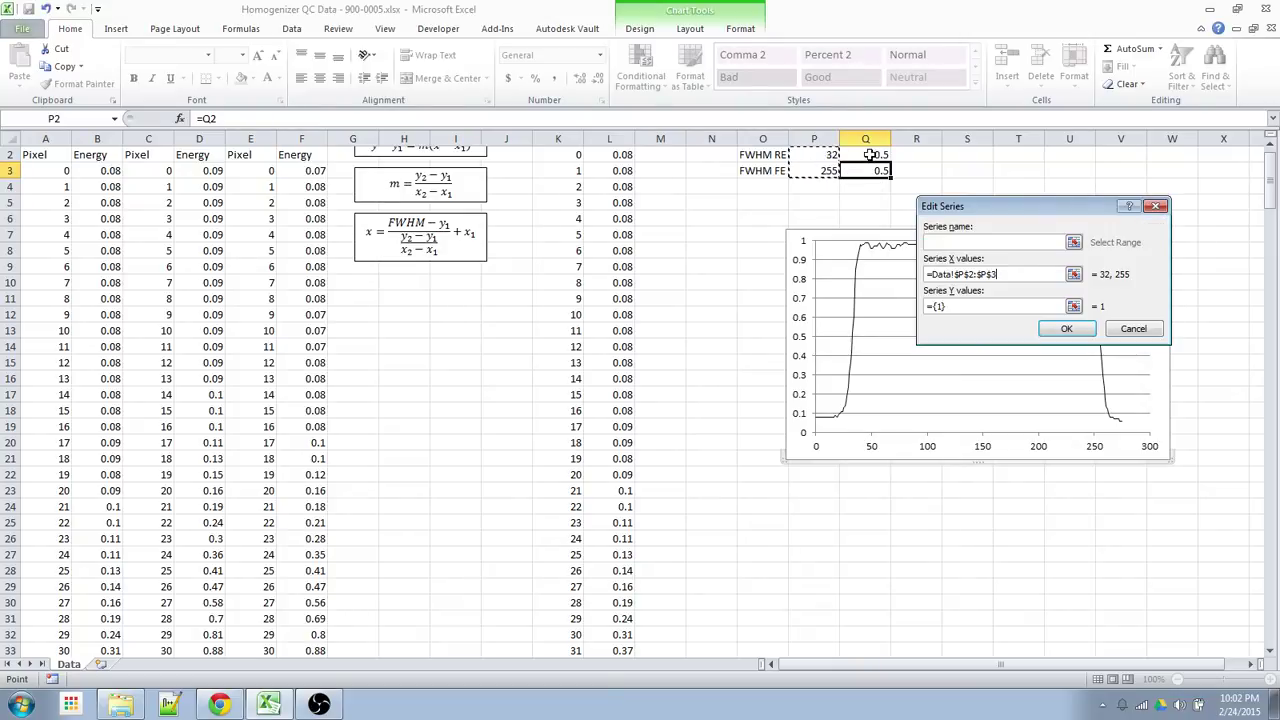
pyautogui.press('Tab')
pyautogui.moveTo(873, 157); pyautogui.dragTo(877, 171)
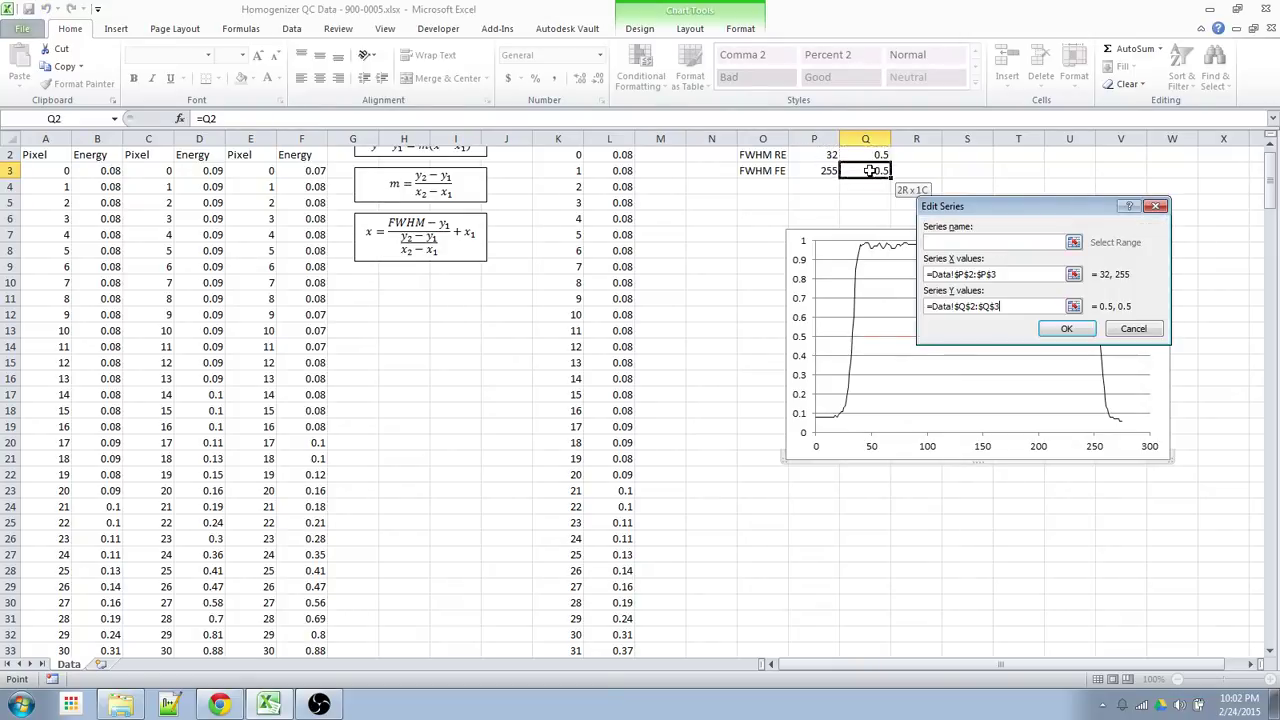
pyautogui.click(1066, 329)
pyautogui.click(1050, 333)
pyautogui.click(1166, 380)
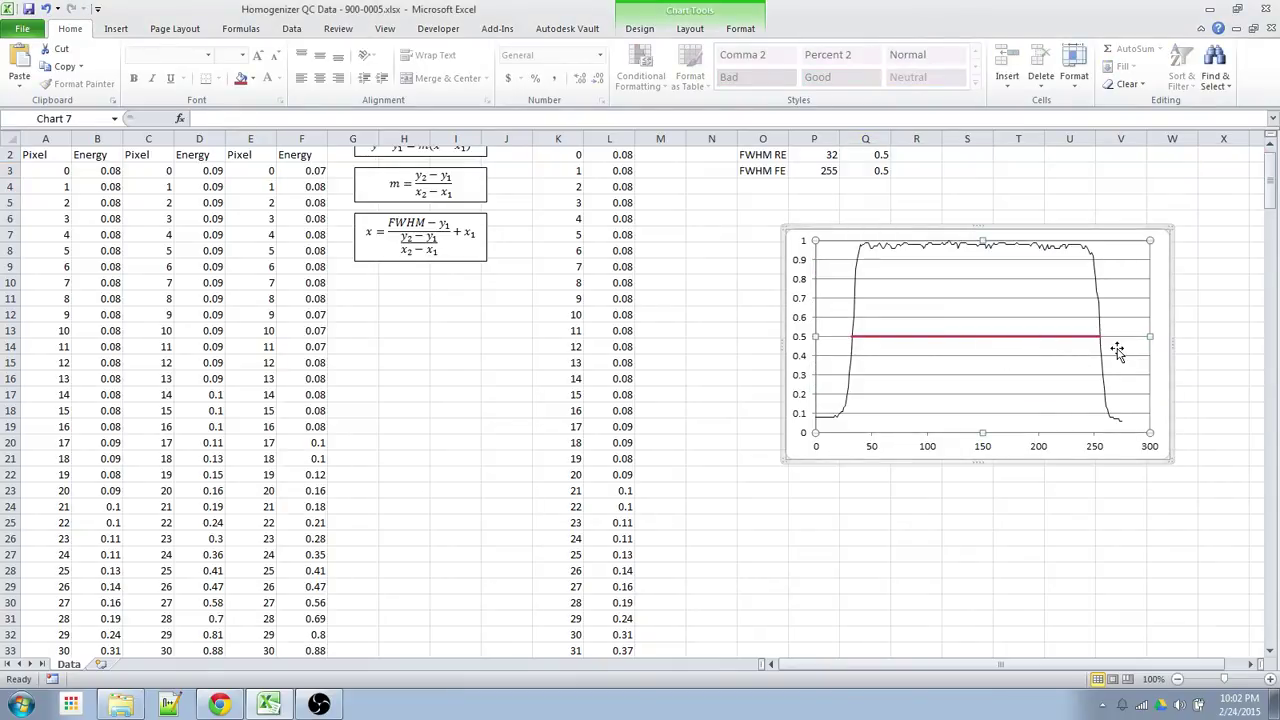
# - Enter =P3-P2 in P4 to get the width of 223
pyautogui.click(800, 187)
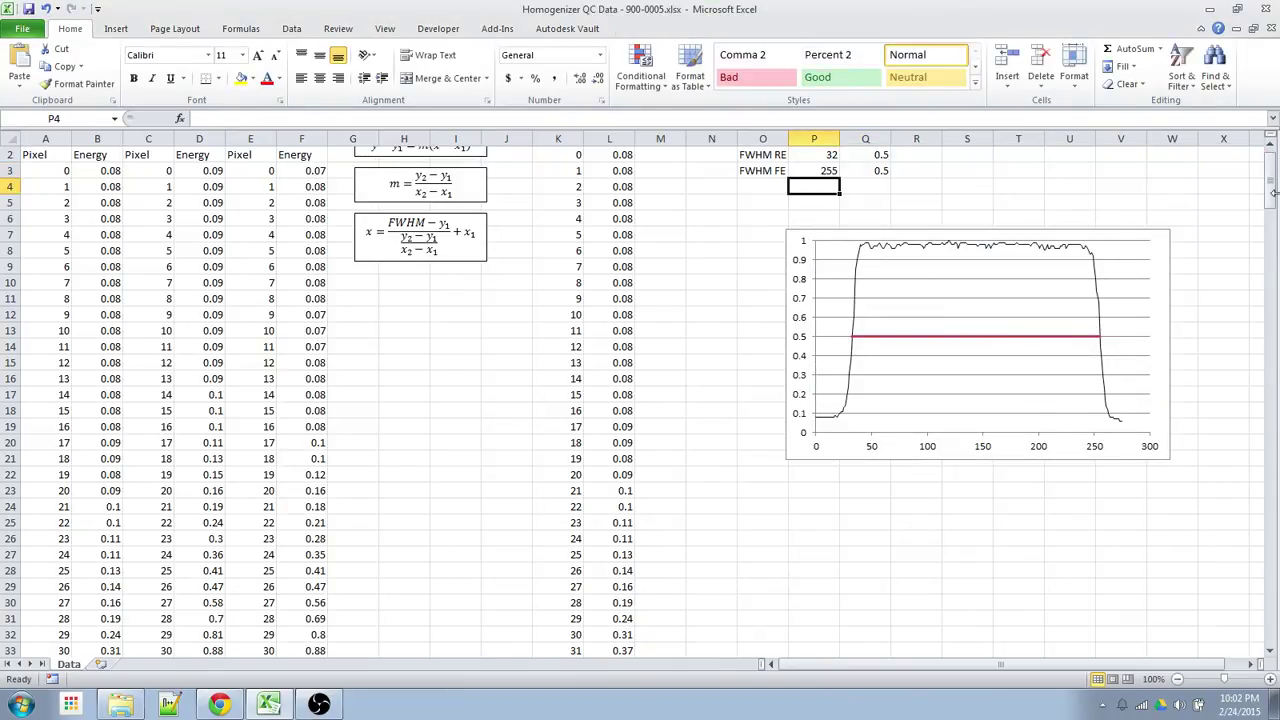
pyautogui.write('=')
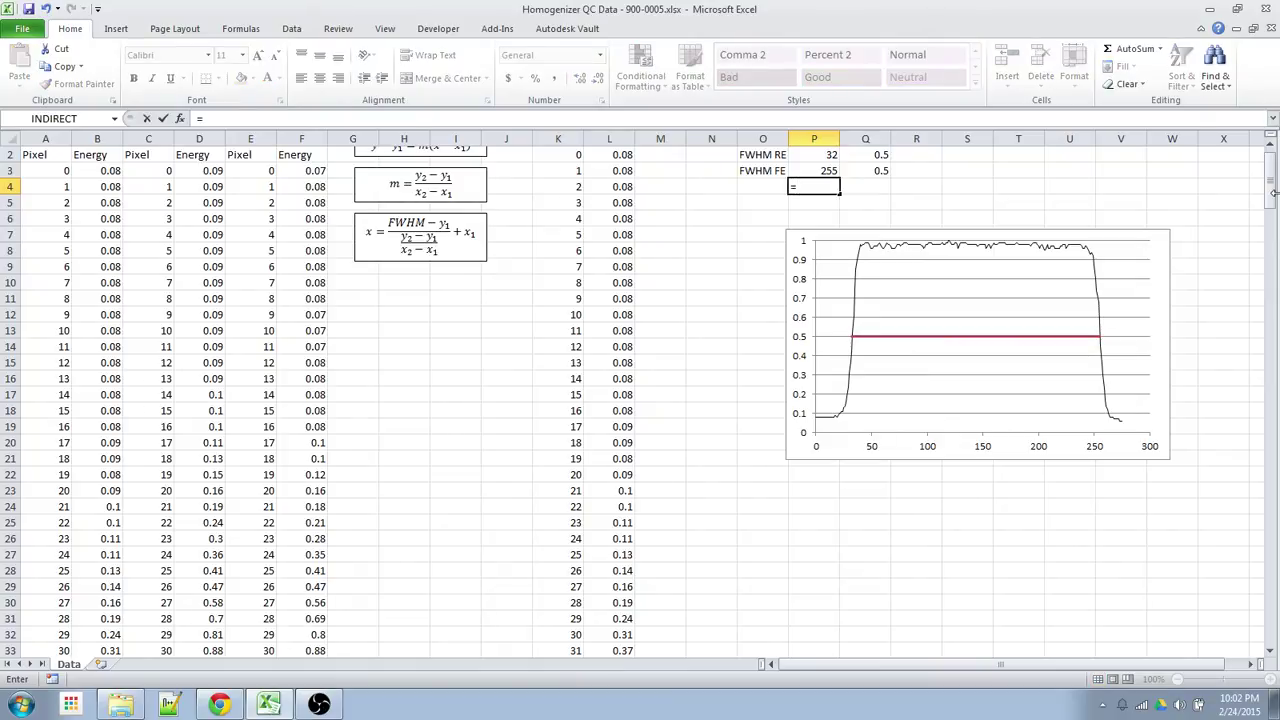
pyautogui.press('Up')
pyautogui.write('-')
pyautogui.press('Up')
pyautogui.press('Up')
pyautogui.press('Return')
pyautogui.press('Up')
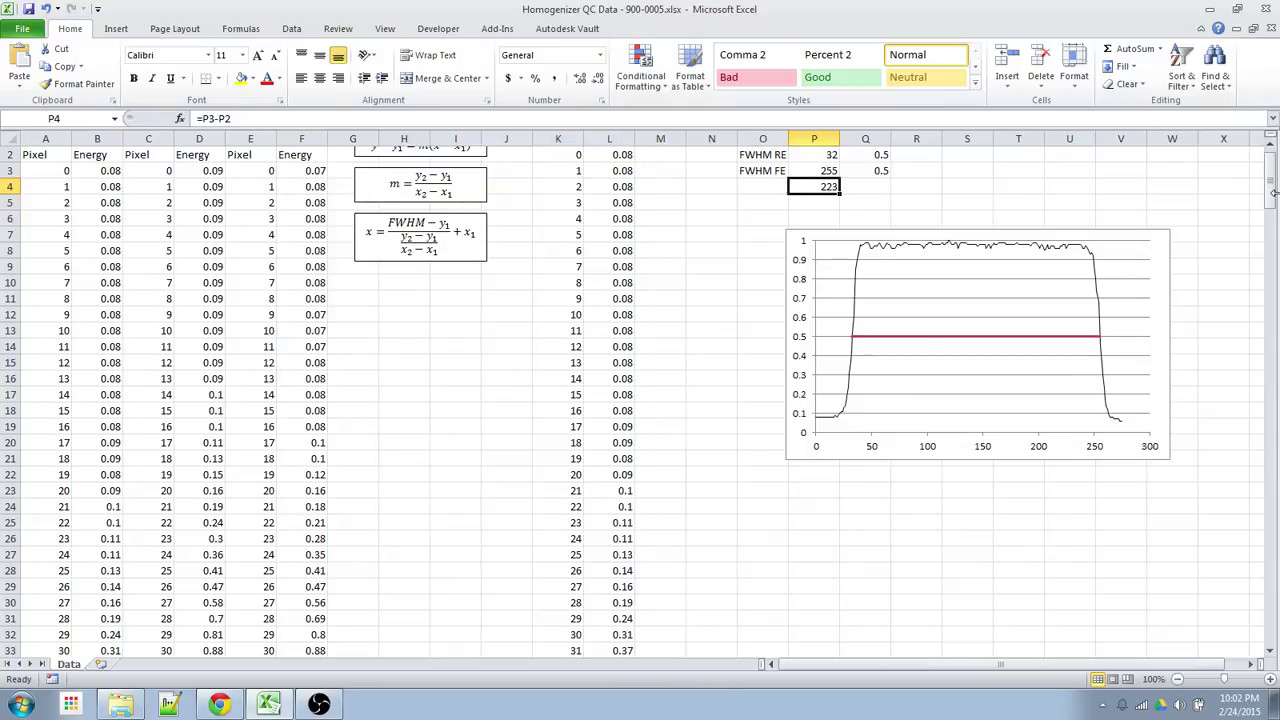
# - Shade the width result in P4 with a yellow fill
pyautogui.click(241, 79)
pyautogui.click(807, 214)
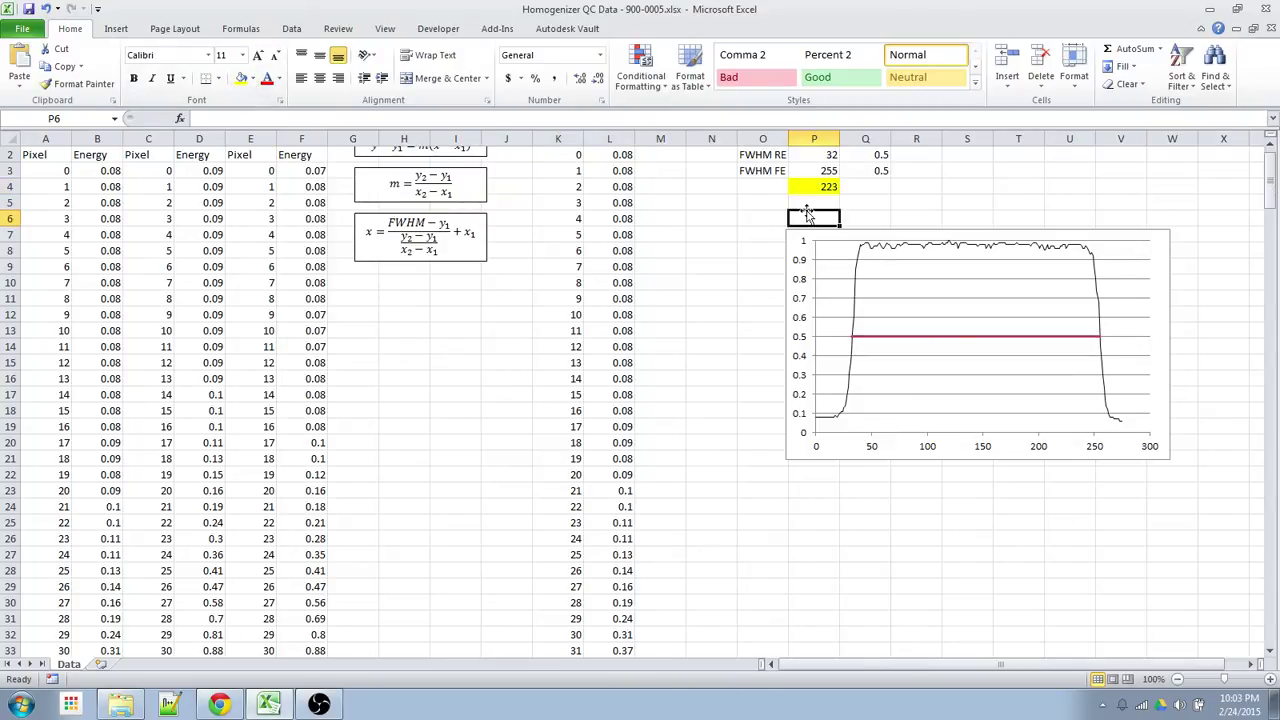
pyautogui.click(872, 156)
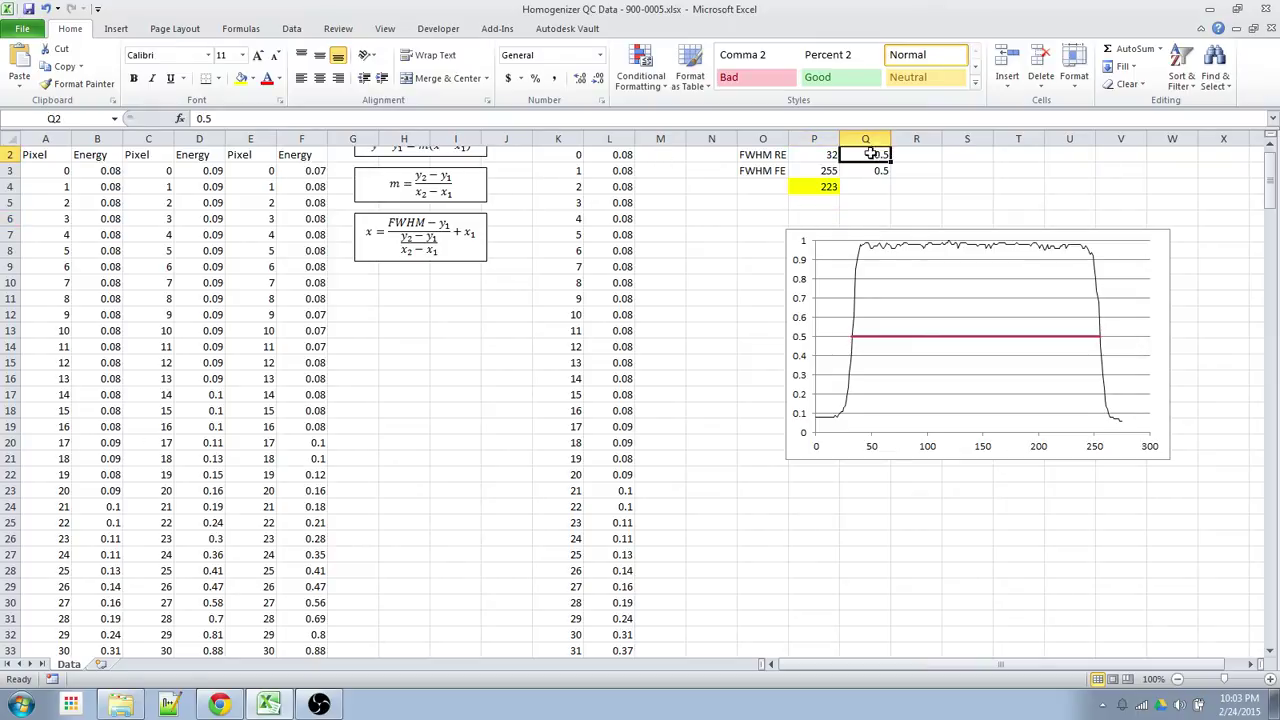
pyautogui.scroll(1, 870, 156)
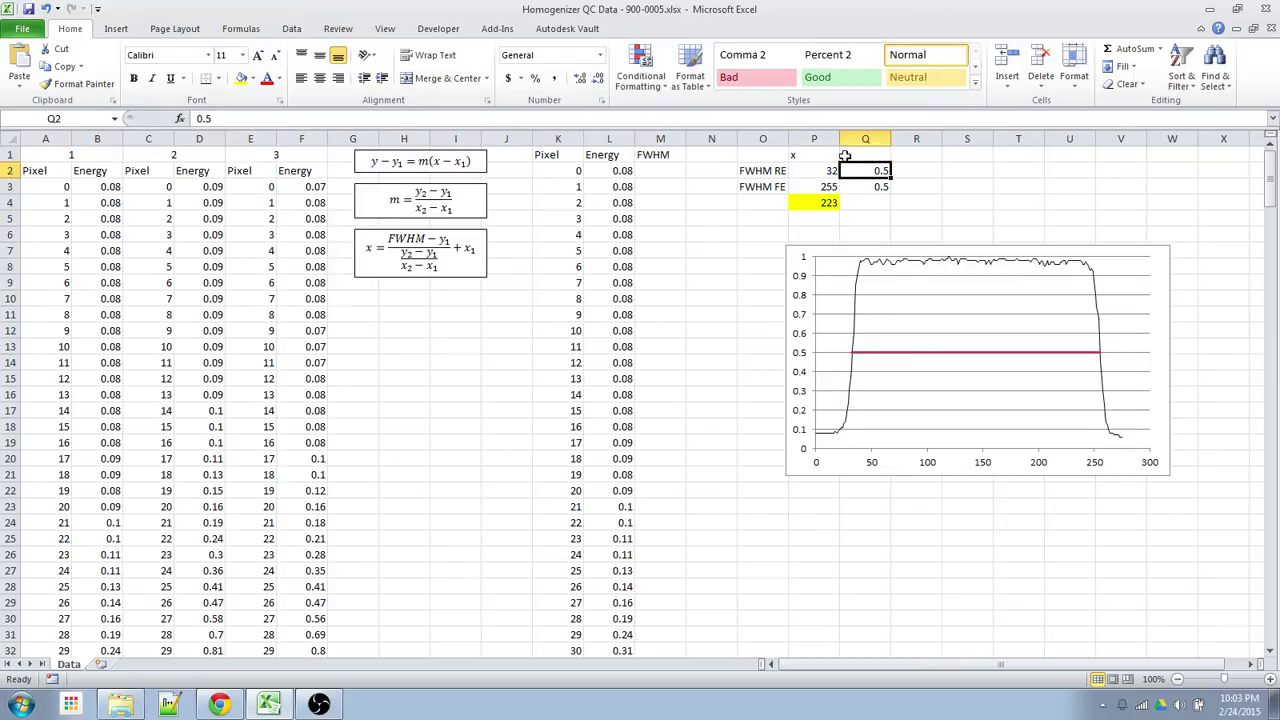
# - Start M2's formula as =if(L2=$Q$2,K2,if( to return the pixel on an exact 0.5 match
pyautogui.click(668, 168)
pyautogui.write('=')
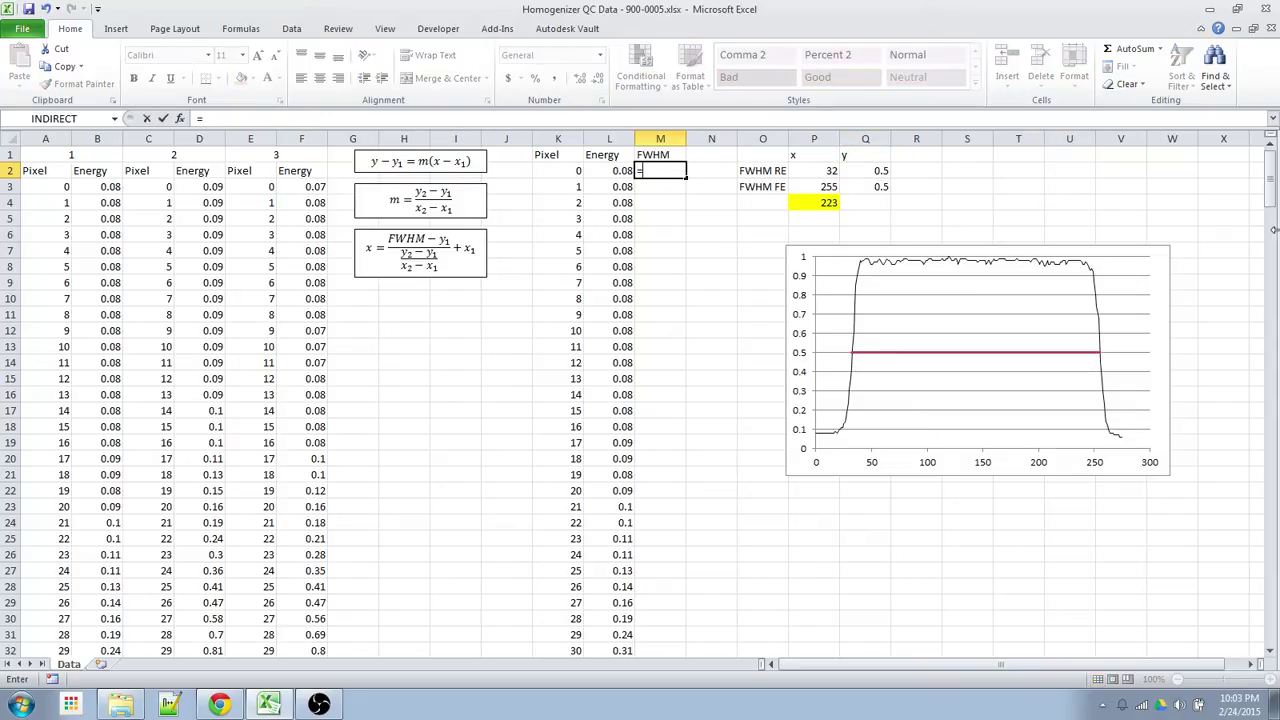
pyautogui.write('if(')
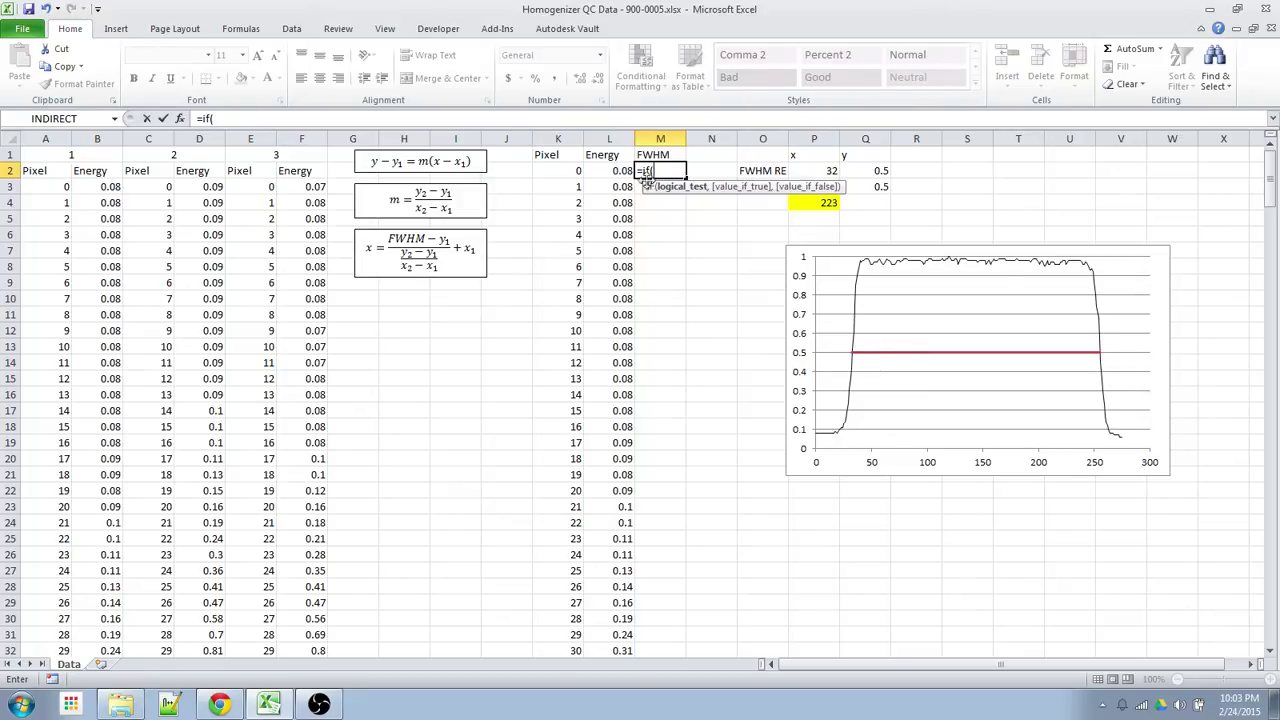
pyautogui.click(615, 171)
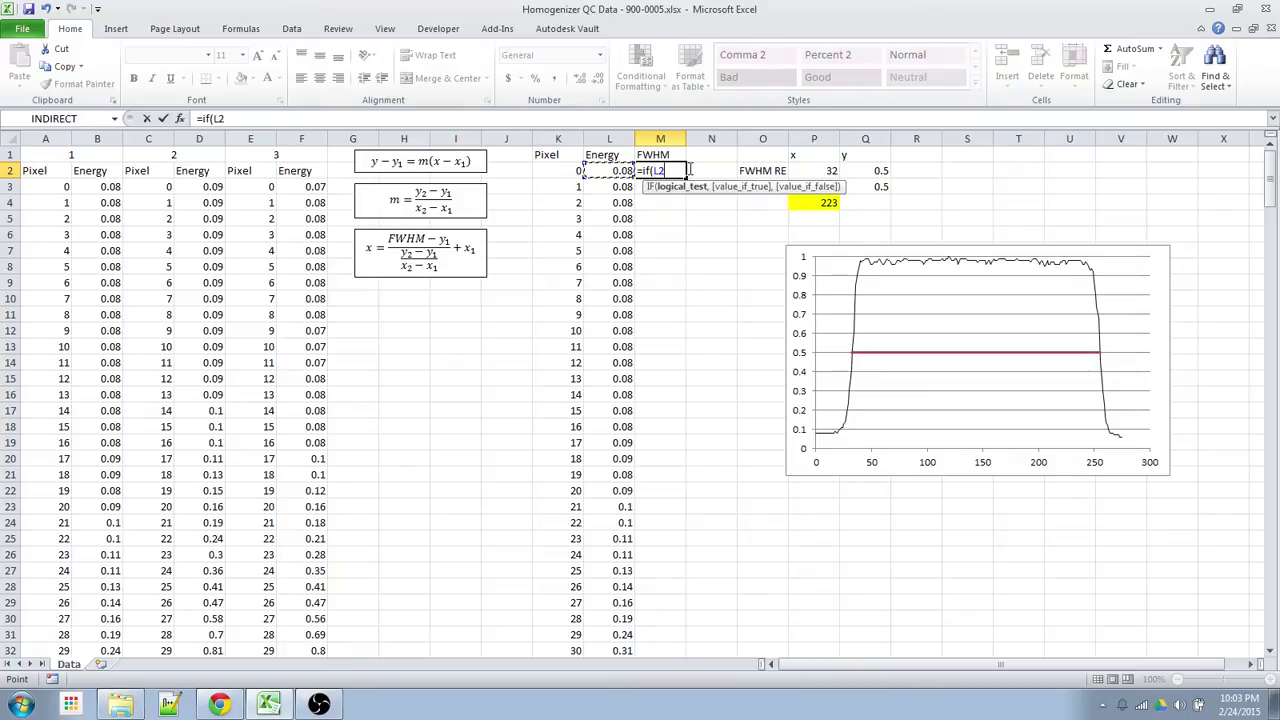
pyautogui.write('=')
pyautogui.click(871, 170)
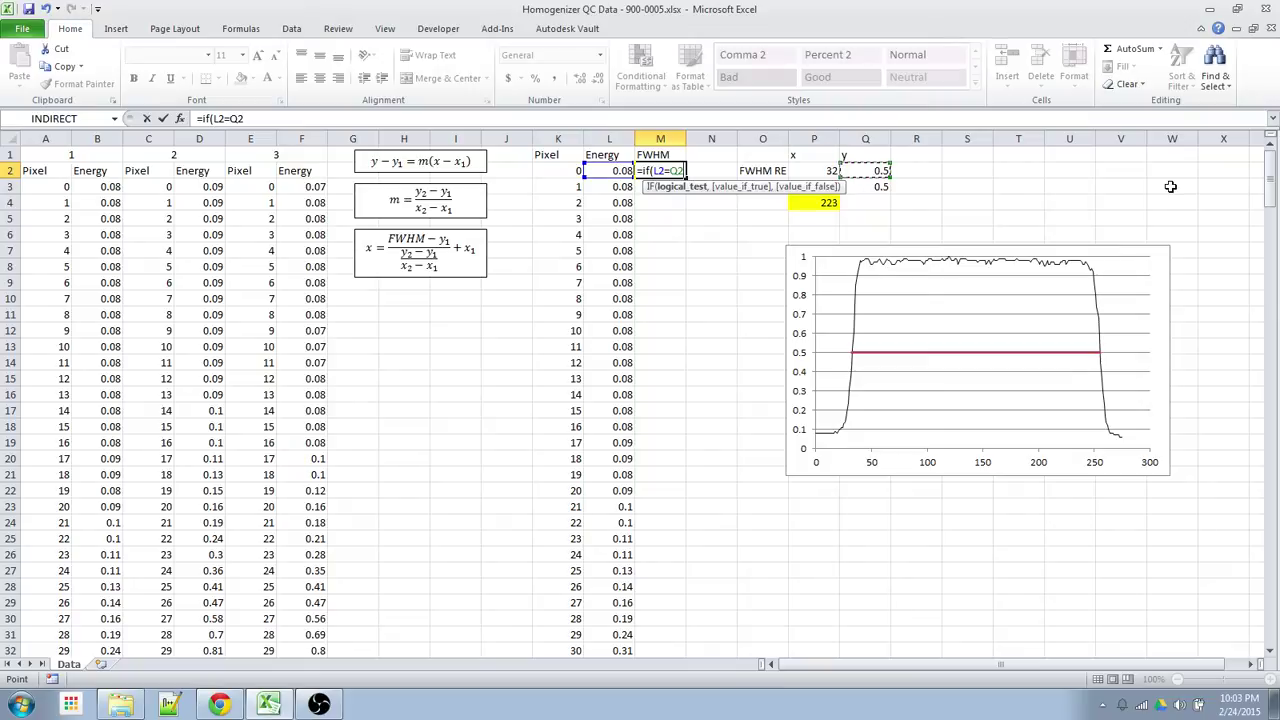
pyautogui.press('F4')
pyautogui.write(',')
pyautogui.click(565, 170)
pyautogui.write(',if(')
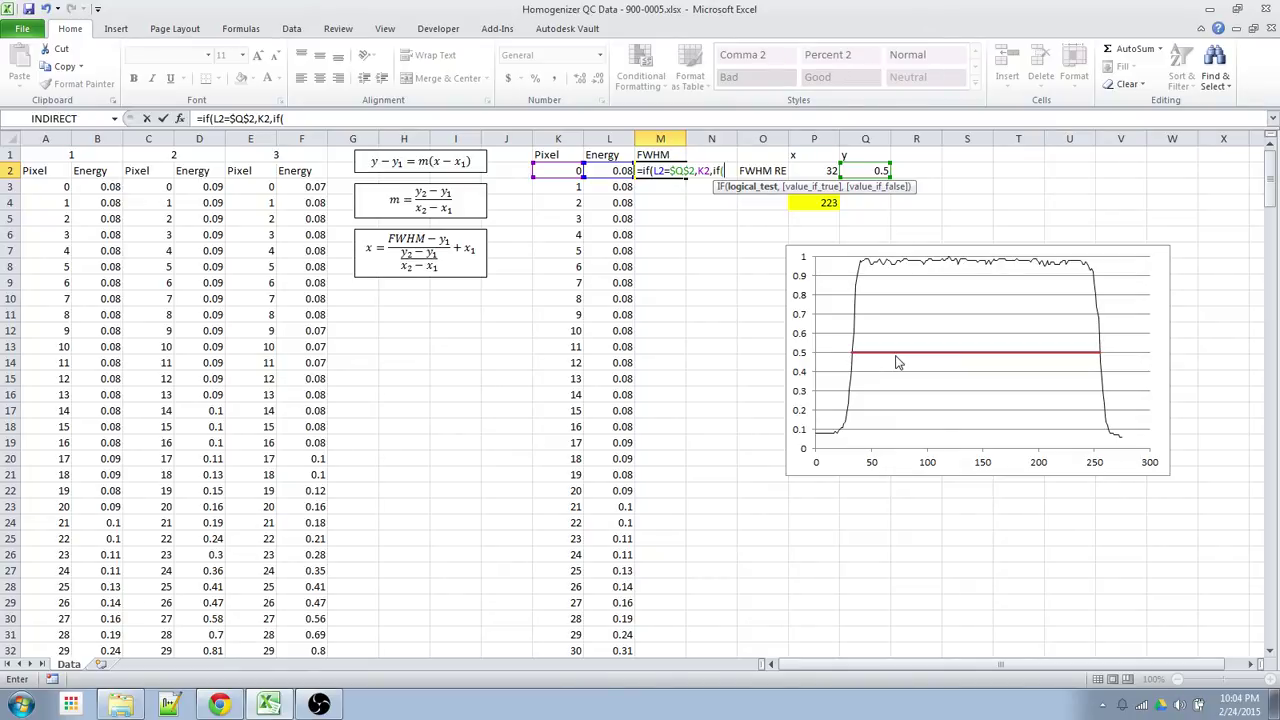
# - Extend M2 with and(L2<$Q$2,L3>$Q$2),($Q$2- to catch a rising crossing and begin interpolation
pyautogui.write('and(')
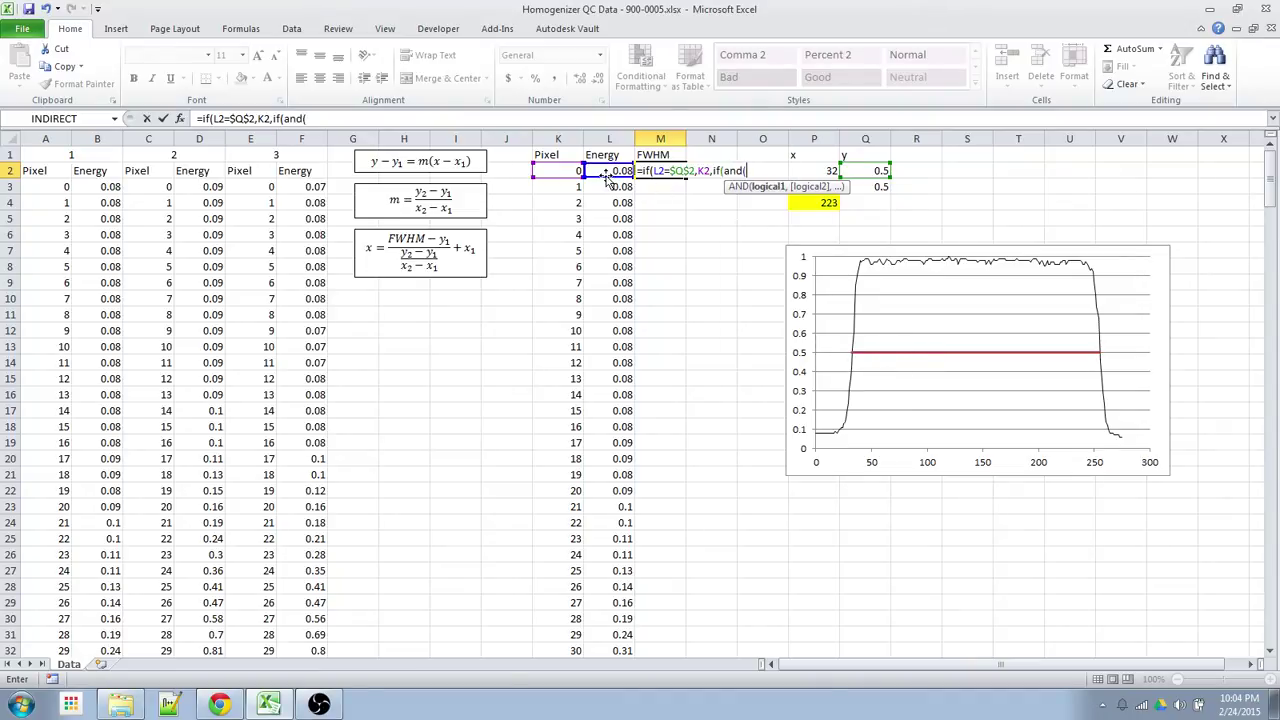
pyautogui.click(607, 172)
pyautogui.write('<q2')
pyautogui.press('F4')
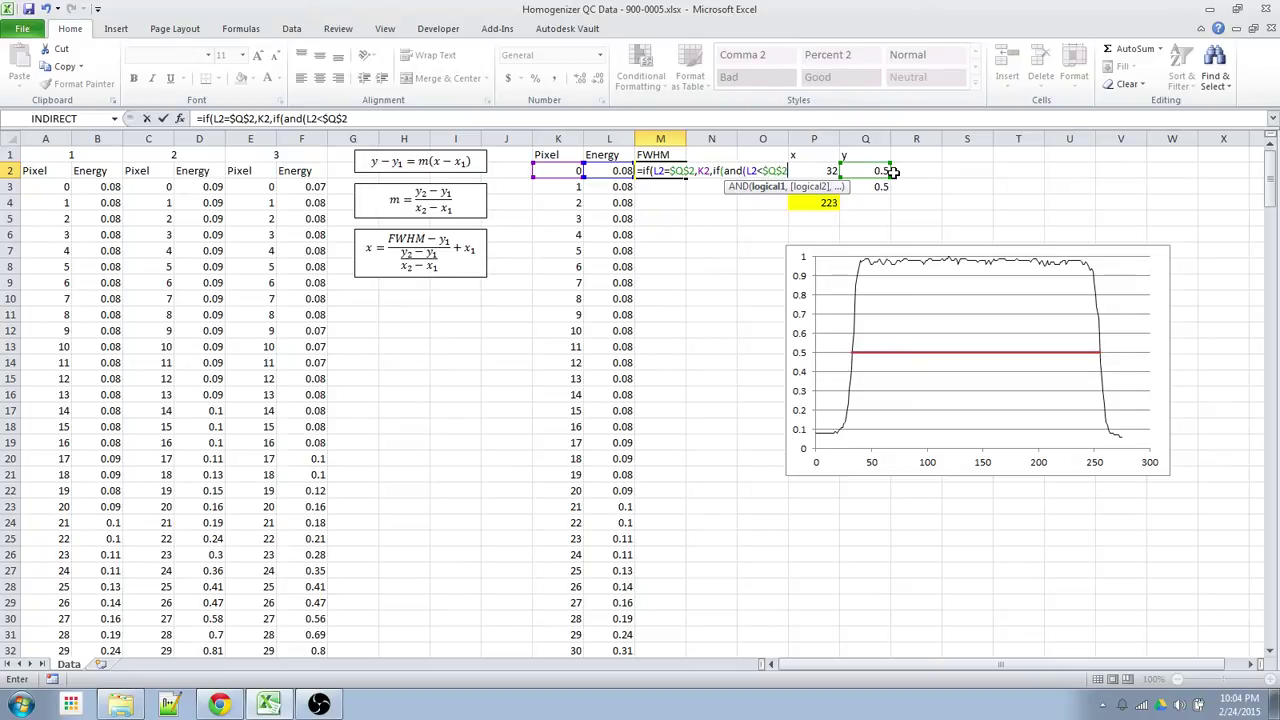
pyautogui.write(',')
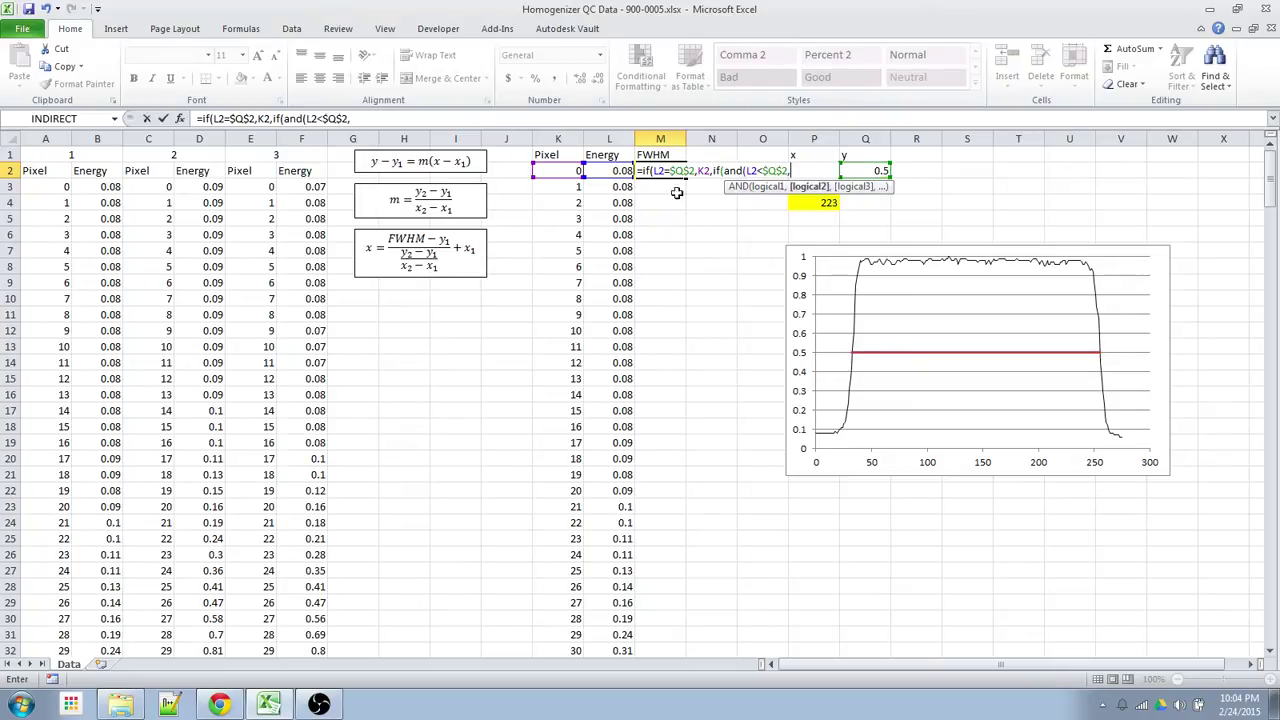
pyautogui.click(597, 187)
pyautogui.write('>$Q$2')
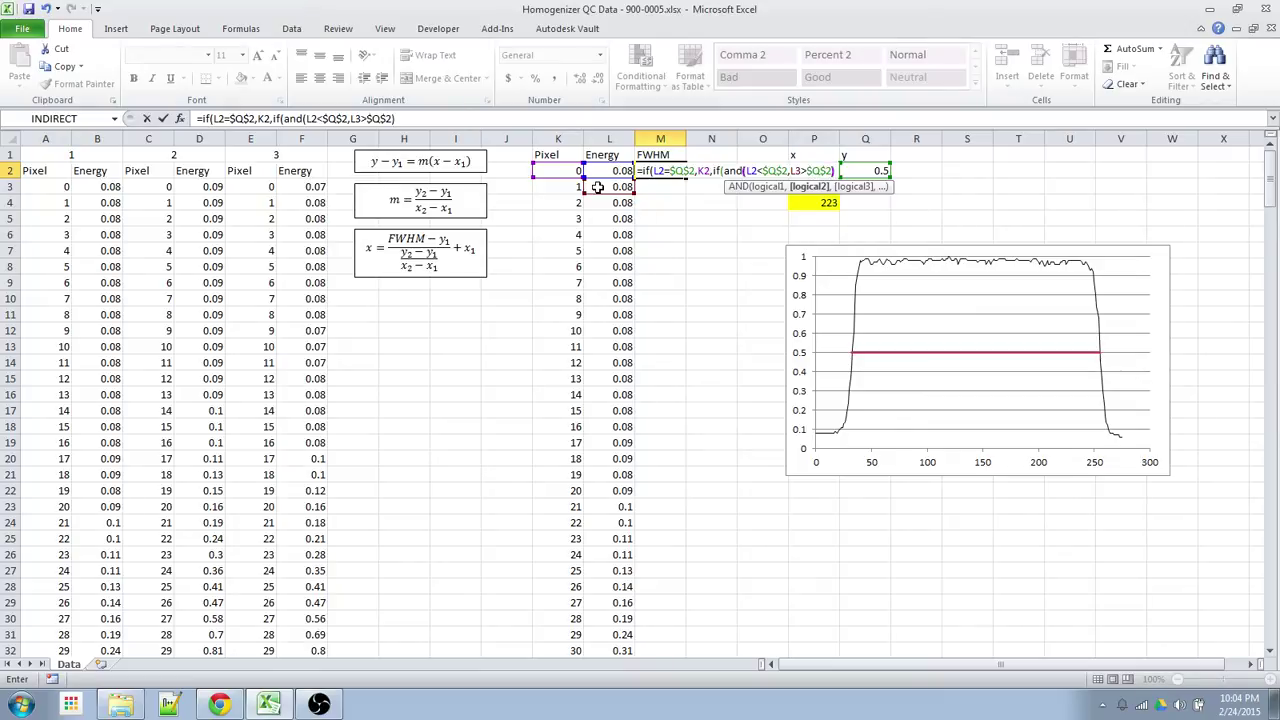
pyautogui.write(')')
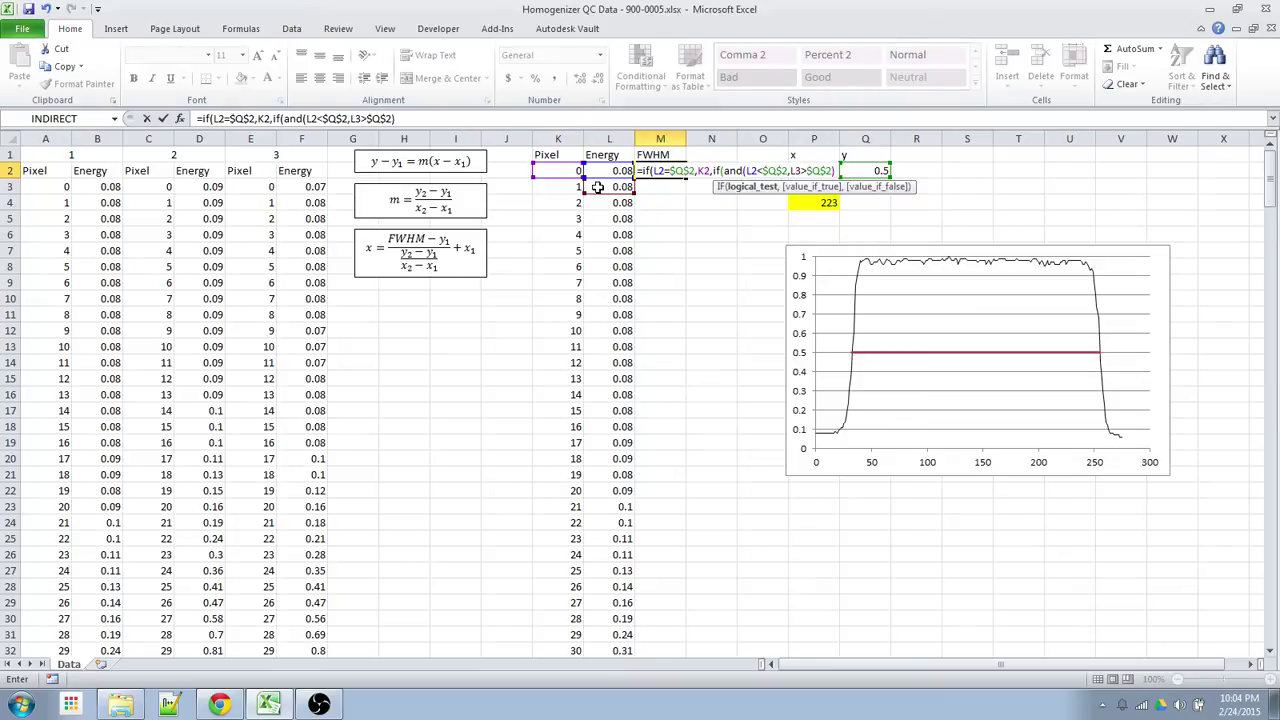
pyautogui.write(',')
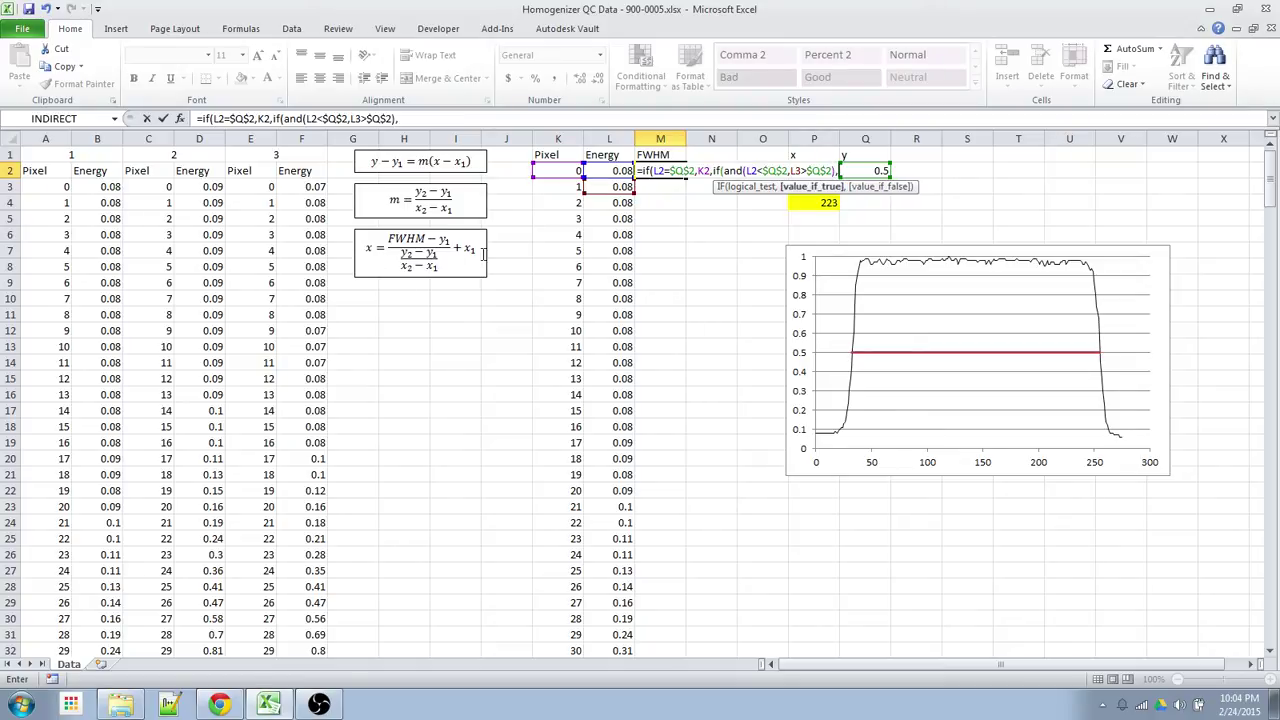
pyautogui.write('($Q$2')
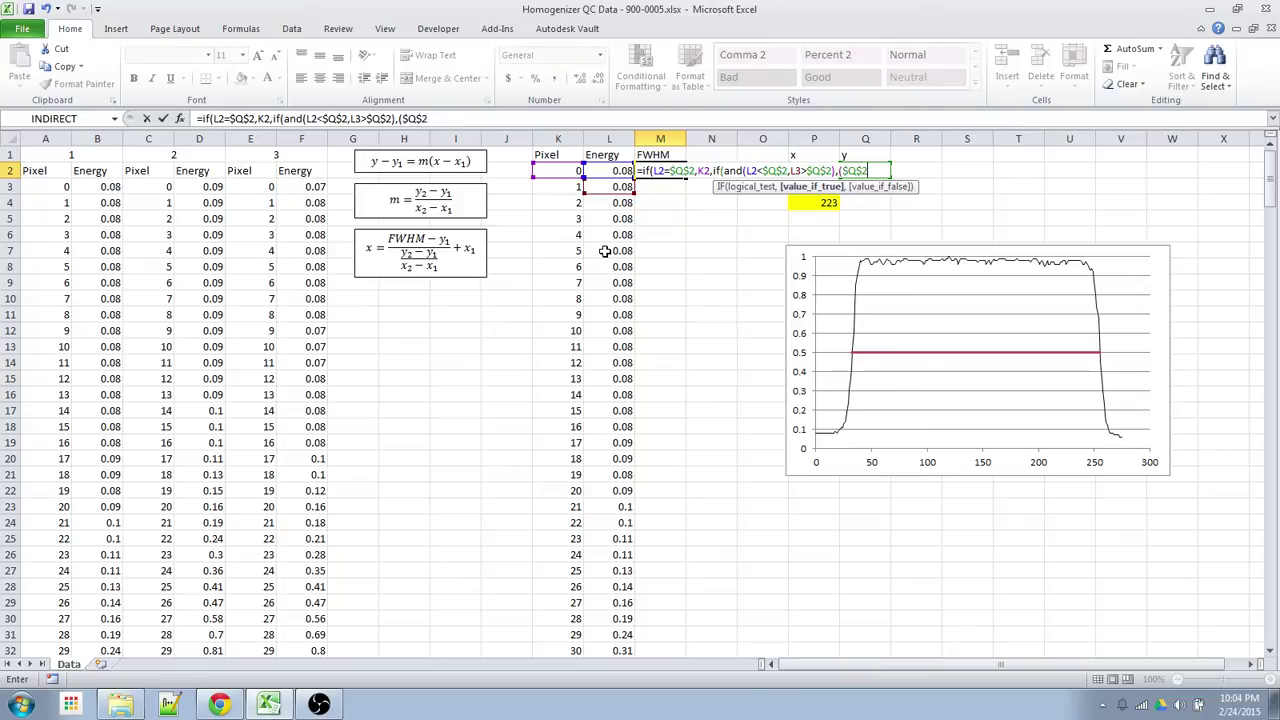
pyautogui.write('-')
# - Complete M2's formula with the interpolation ($Q$2-L2)/((L3-L2)/(K3-K2))+K2 and a blank fallback
pyautogui.click(612, 171)
pyautogui.write(')/((')
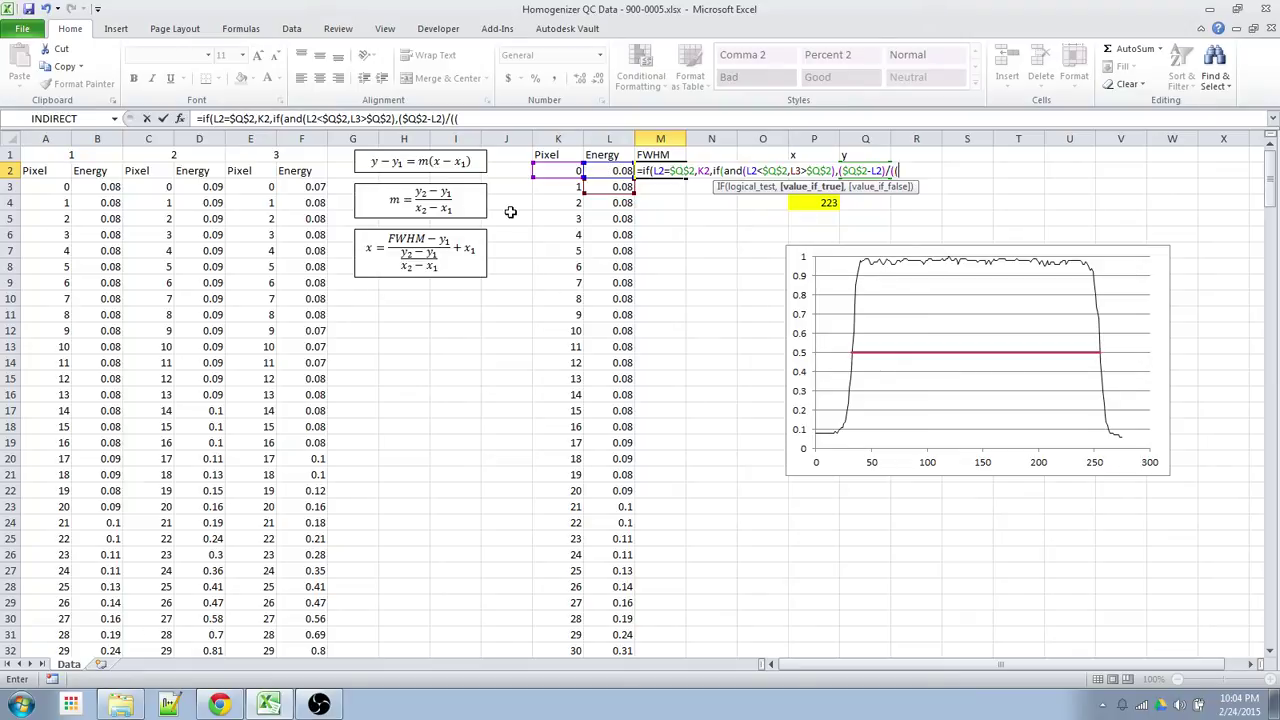
pyautogui.click(597, 188)
pyautogui.write('-')
pyautogui.click(610, 171)
pyautogui.write(')/(')
pyautogui.click(563, 186)
pyautogui.write('-')
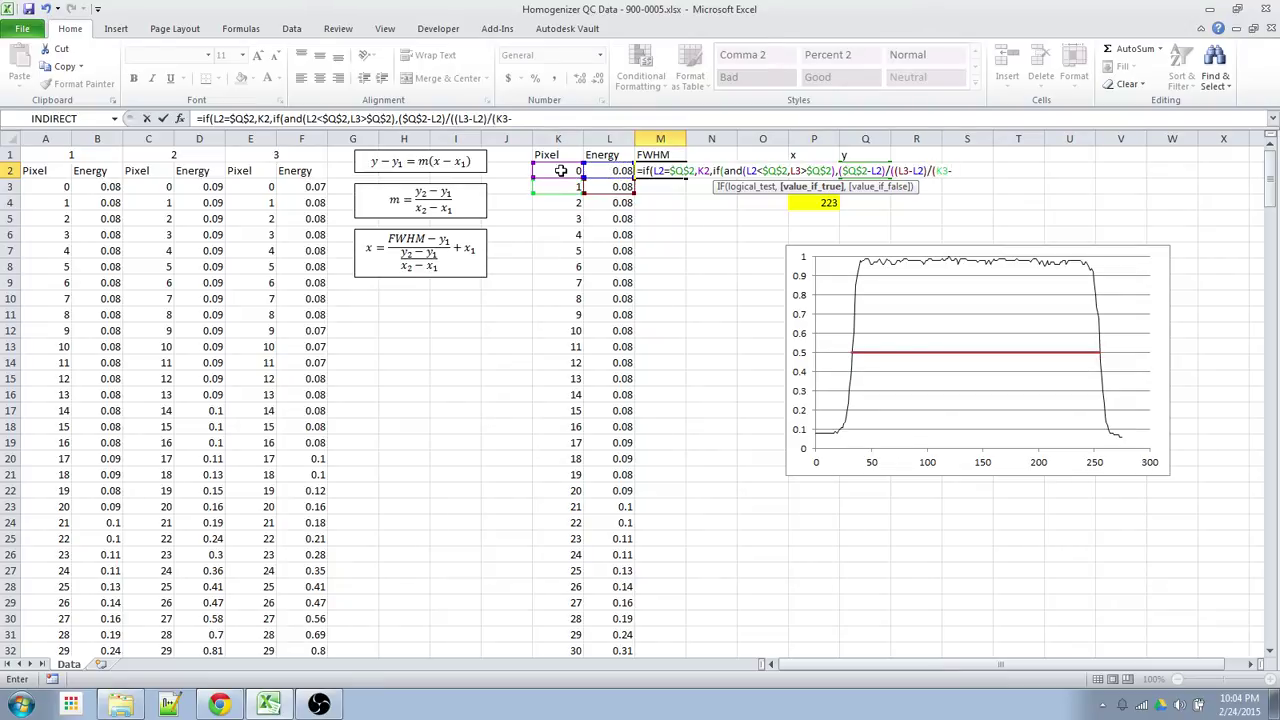
pyautogui.click(561, 171)
pyautogui.write('))+')
pyautogui.click(561, 171)
pyautogui.write(',')
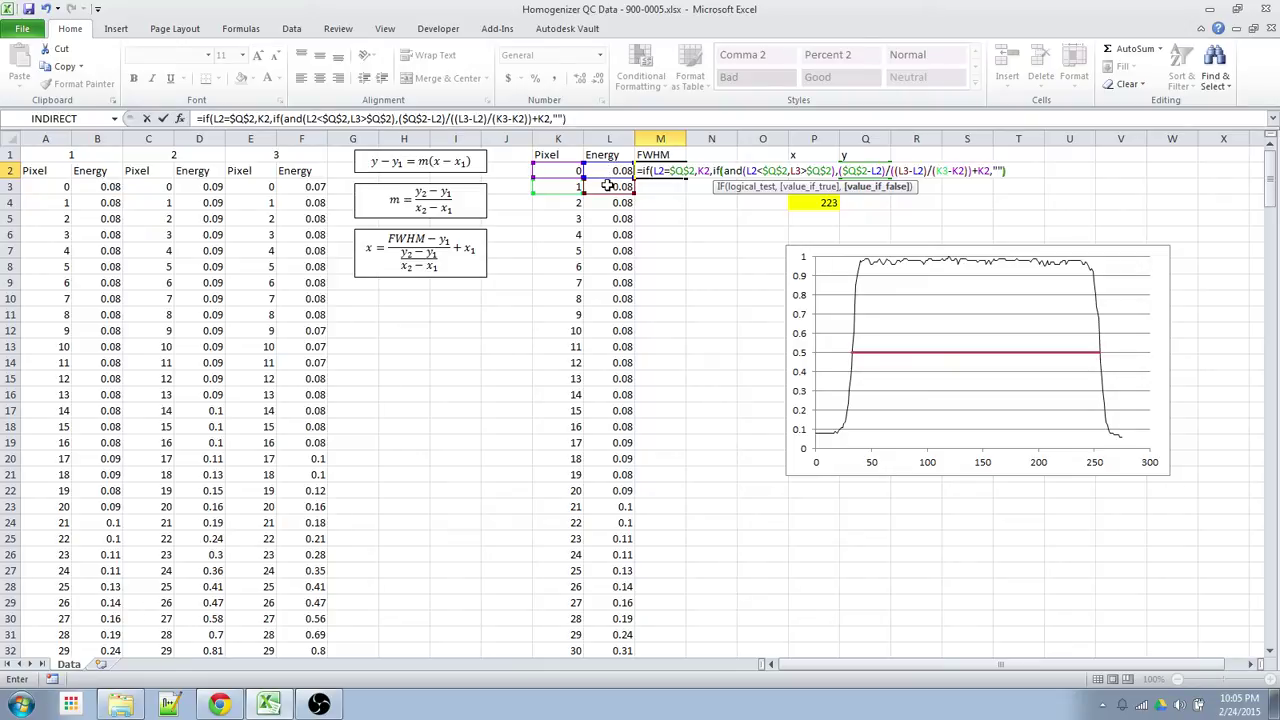
# - Commit the FWHM formula in M2 and fill it down column M
pyautogui.press('Right')
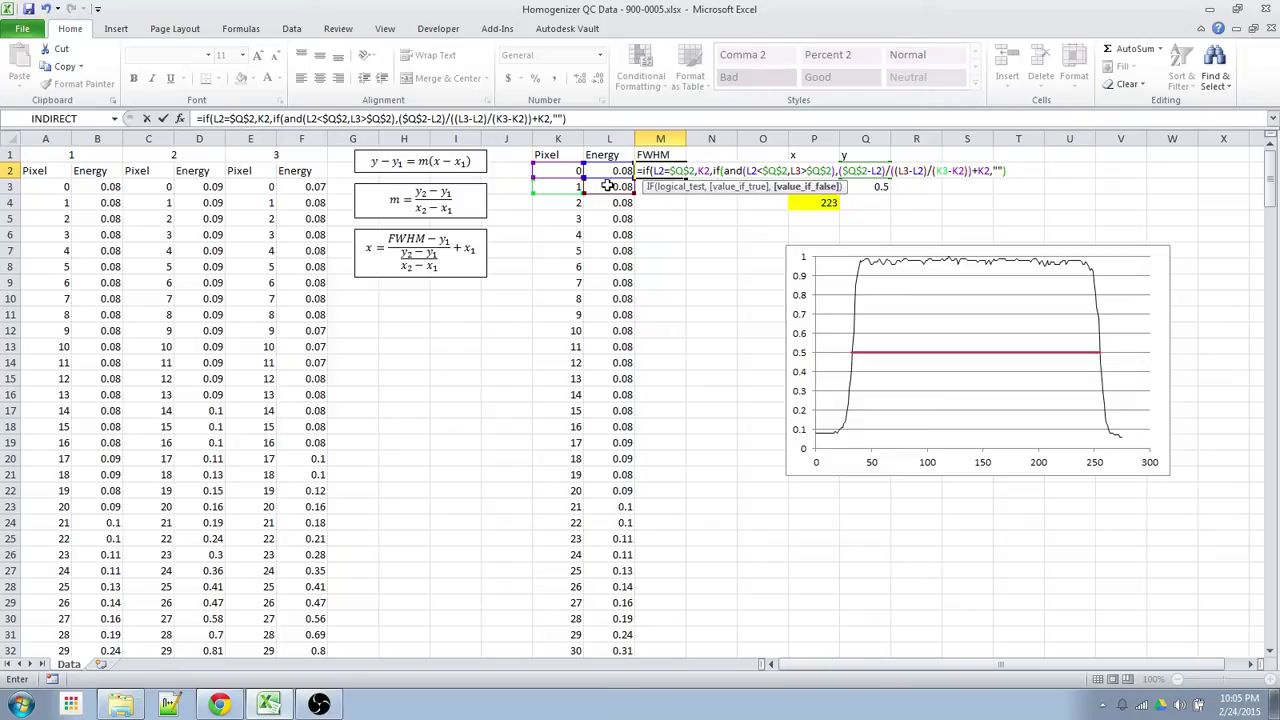
pyautogui.press('Return')
pyautogui.press('Up')
pyautogui.doubleClick(687, 178)
pyautogui.click(640, 172)
# - Add filters to the Pixel, Energy and FWHM headers, check FWHM's values, and begin P2's MIN formula
pyautogui.moveTo(566, 154); pyautogui.dragTo(658, 154)
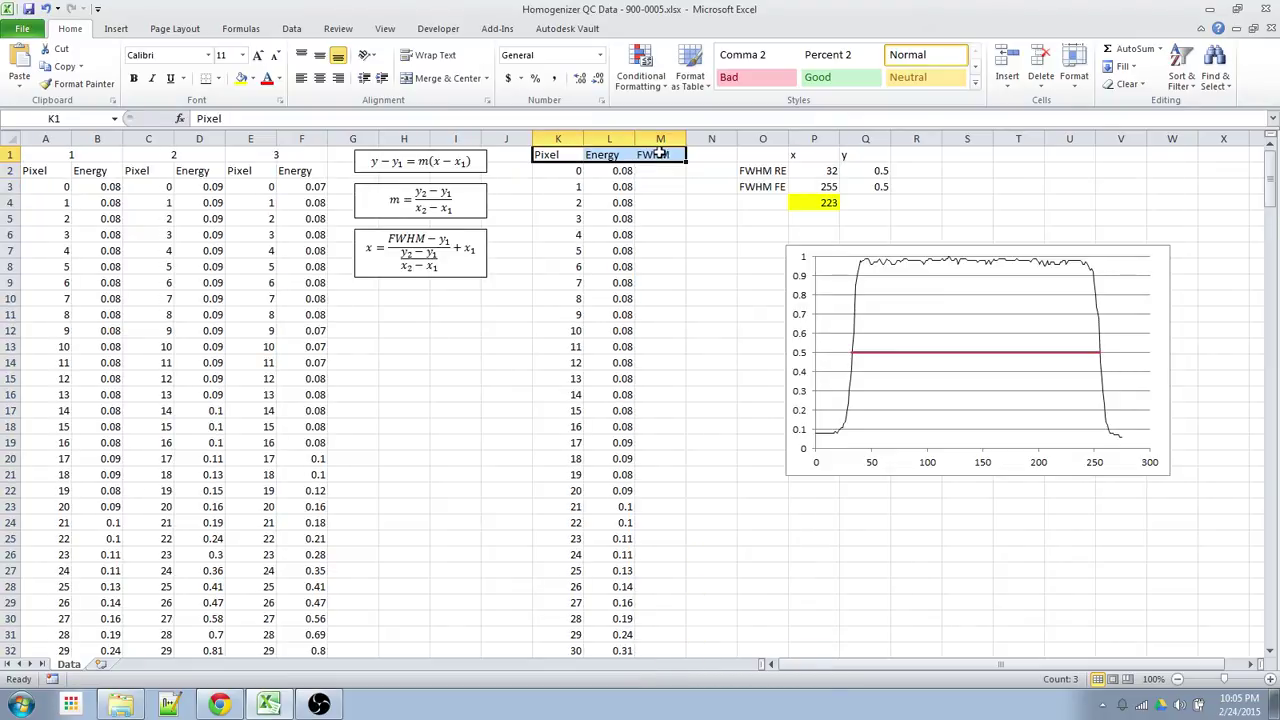
pyautogui.click(1180, 72)
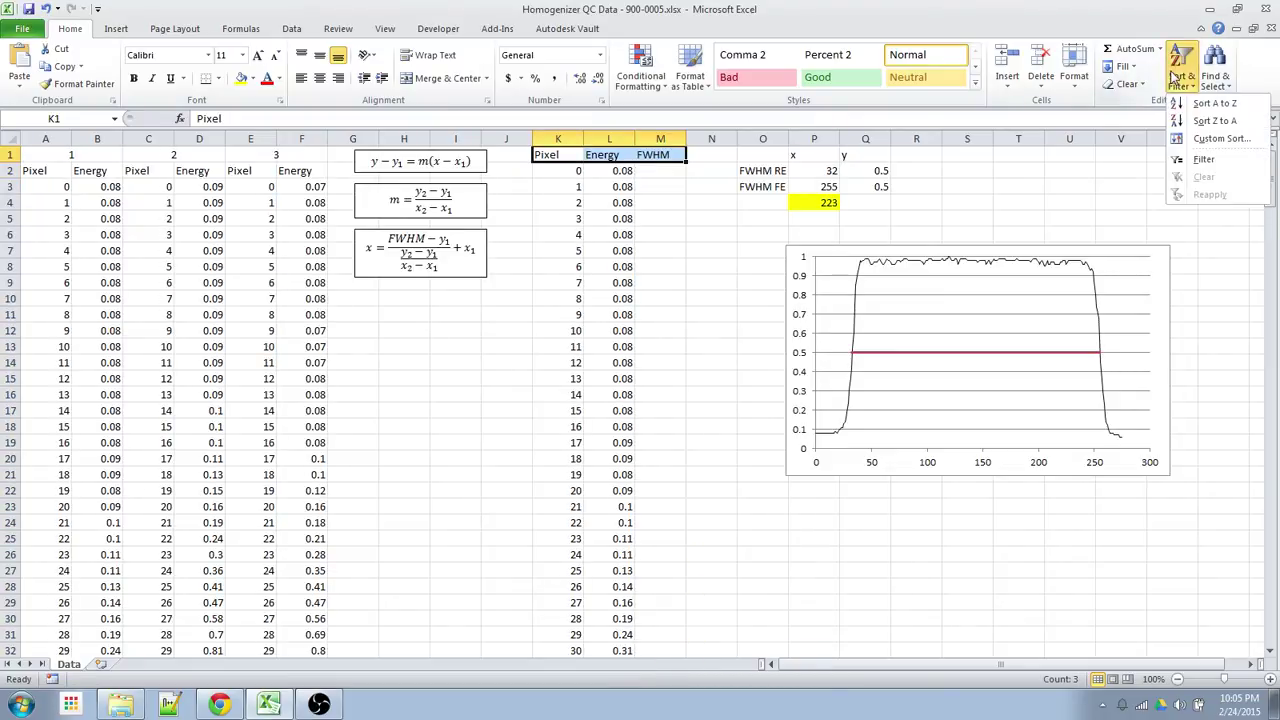
pyautogui.click(1205, 162)
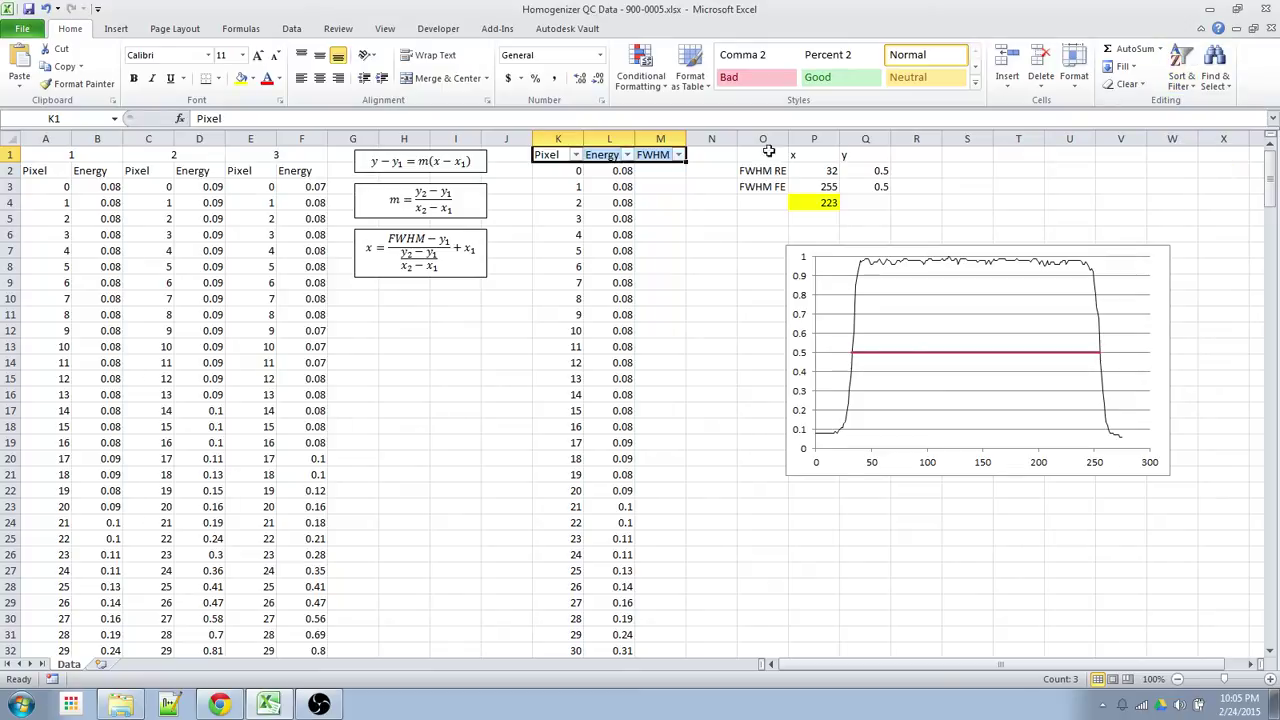
pyautogui.click(678, 155)
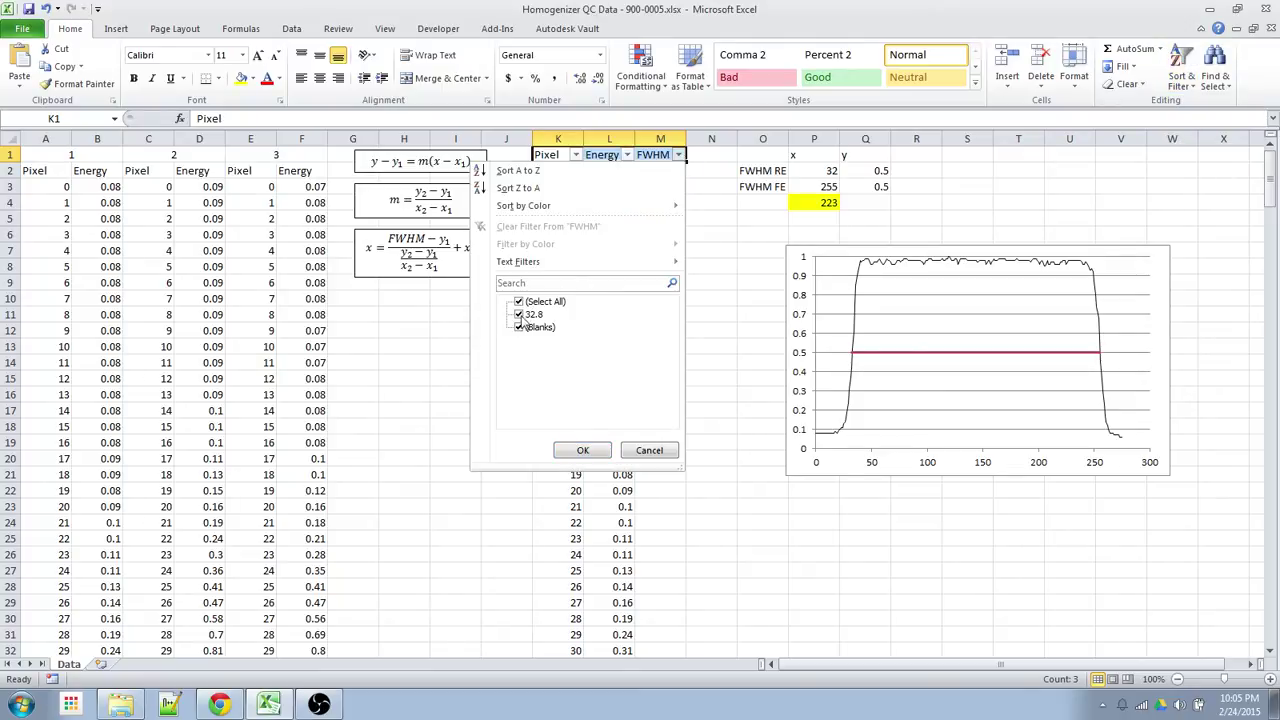
pyautogui.click(648, 451)
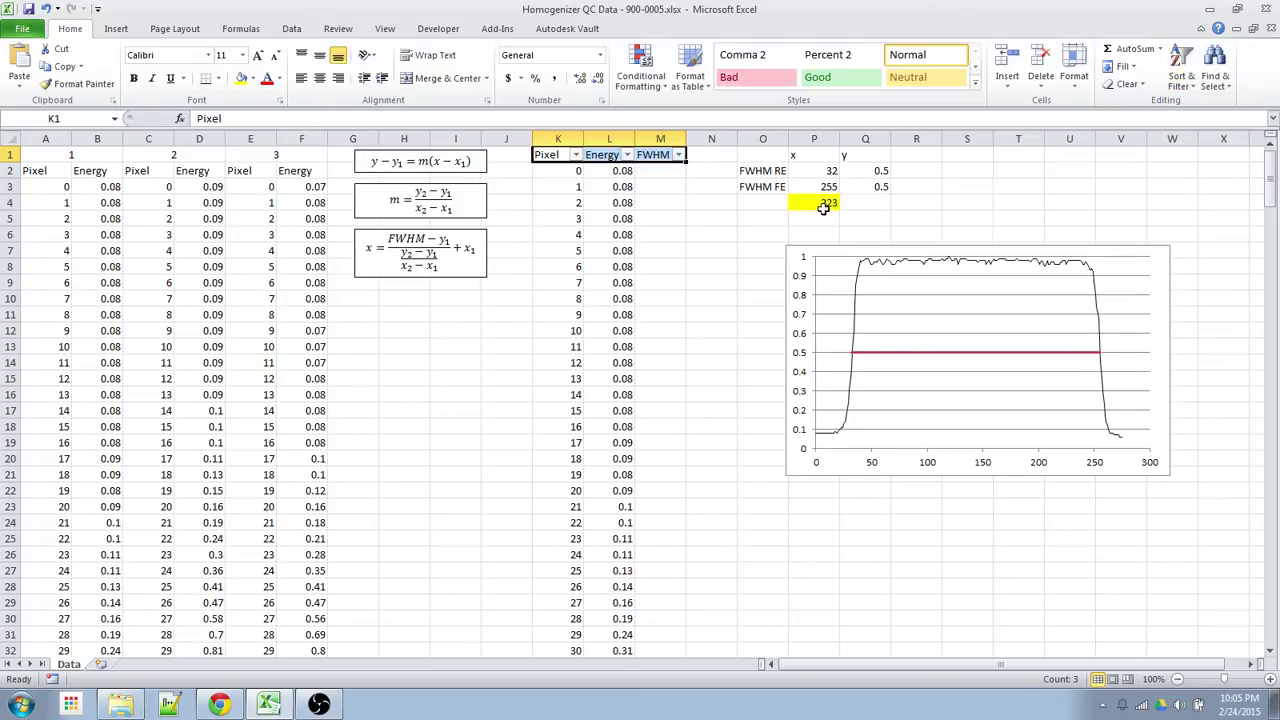
pyautogui.click(820, 170)
pyautogui.write('=min(')
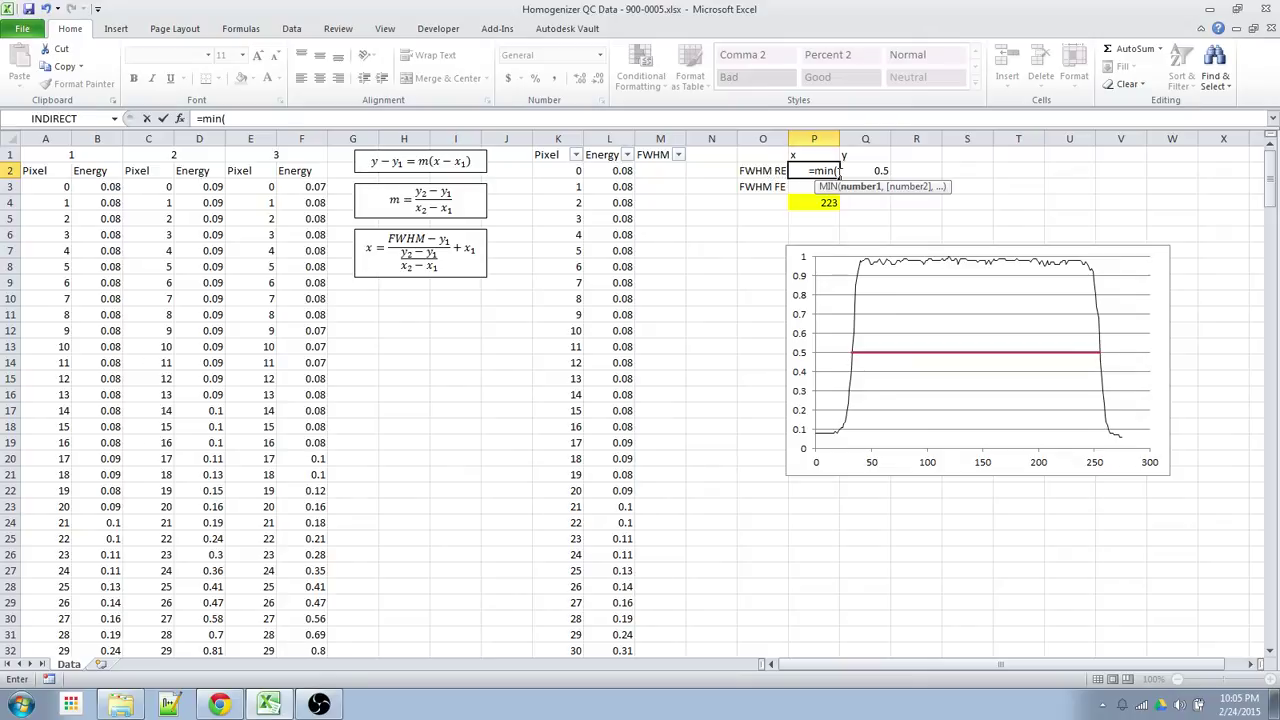
# - Set P2 to the minimum of column M (32.8, width 222.2), then begin P3's MAX formula
pyautogui.click(665, 135)
pyautogui.press('Return')
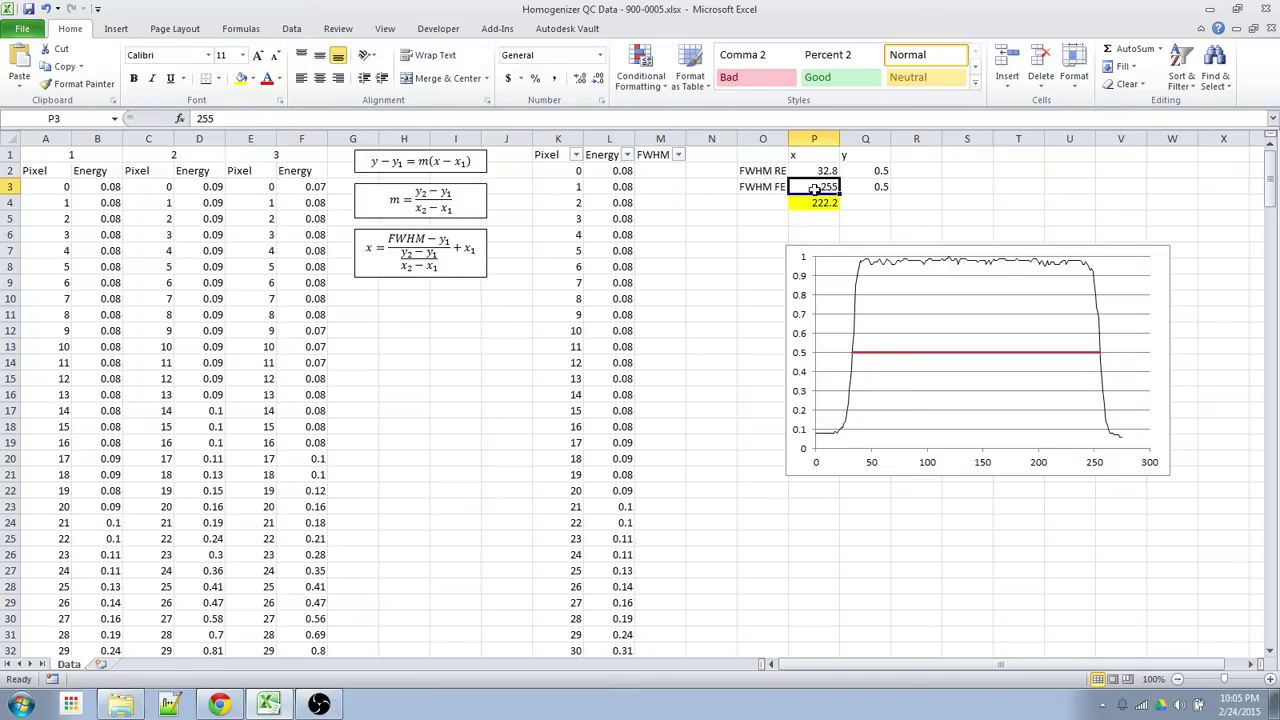
pyautogui.write('=max(')
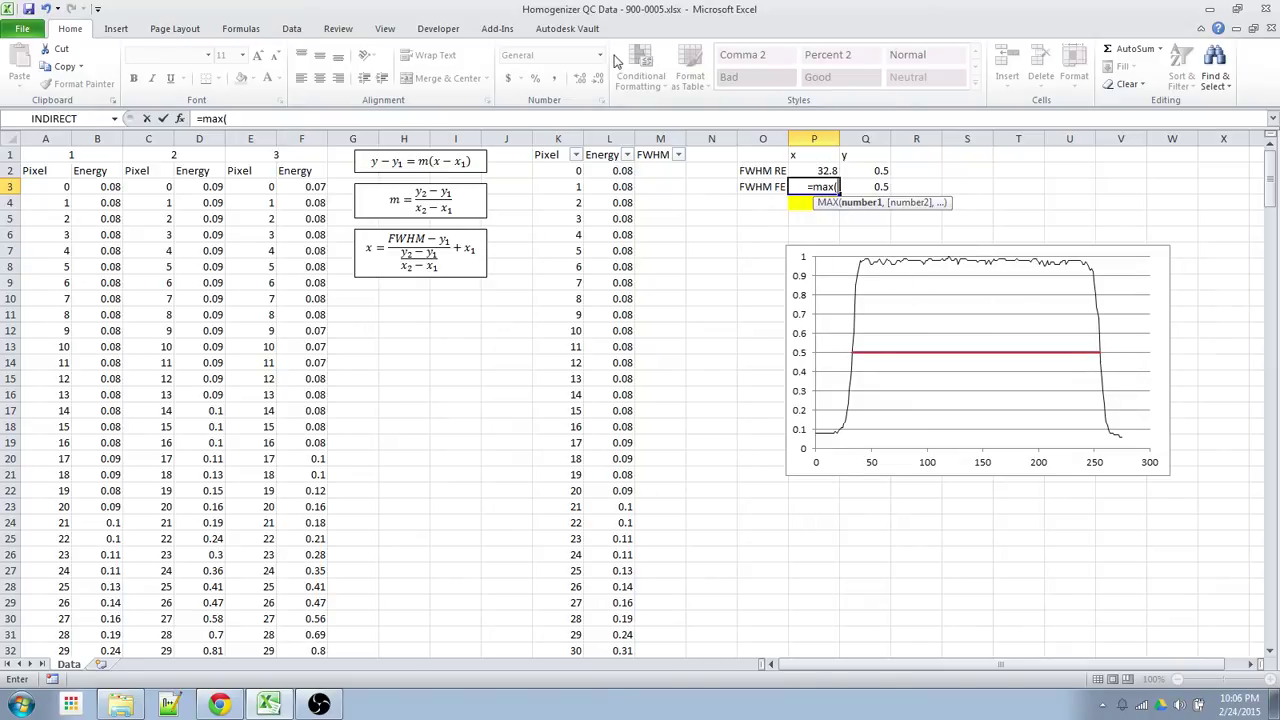
# - Set P3 to the maximum of column M, which also returns 32.8, and inspect M6's formula
pyautogui.click(659, 133)
pyautogui.write(')')
pyautogui.press('Return')
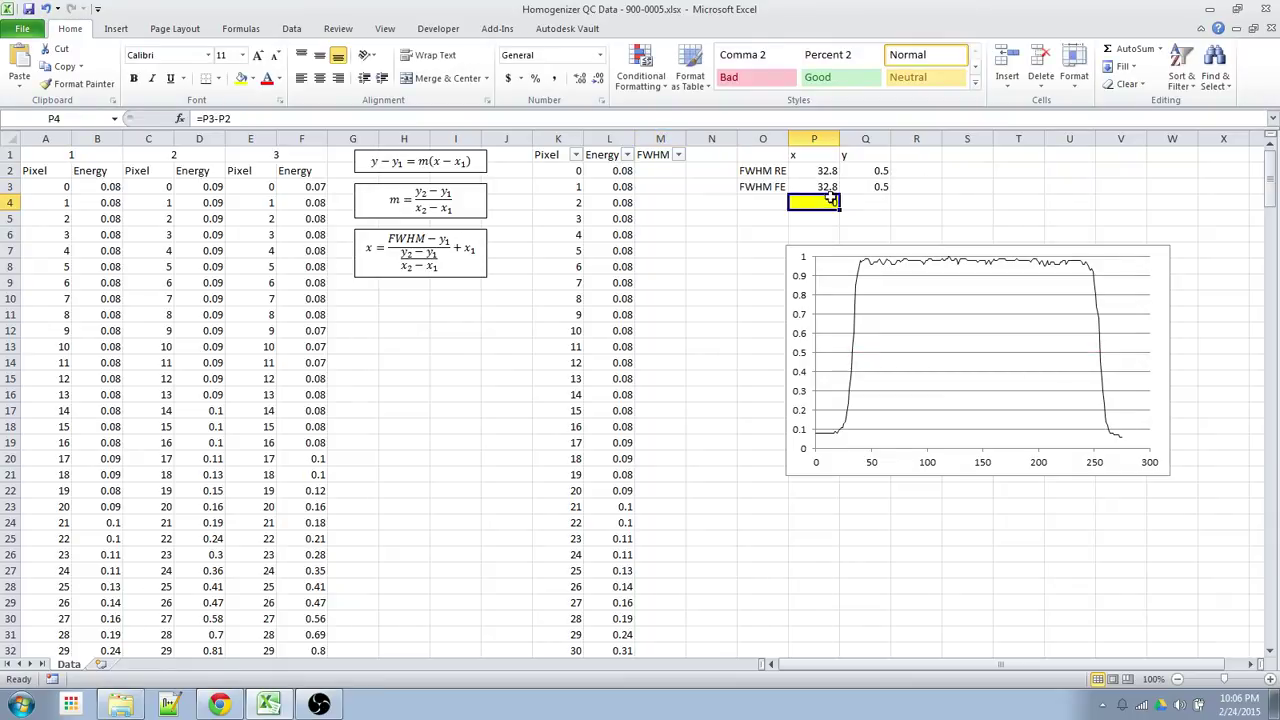
pyautogui.click(659, 238)
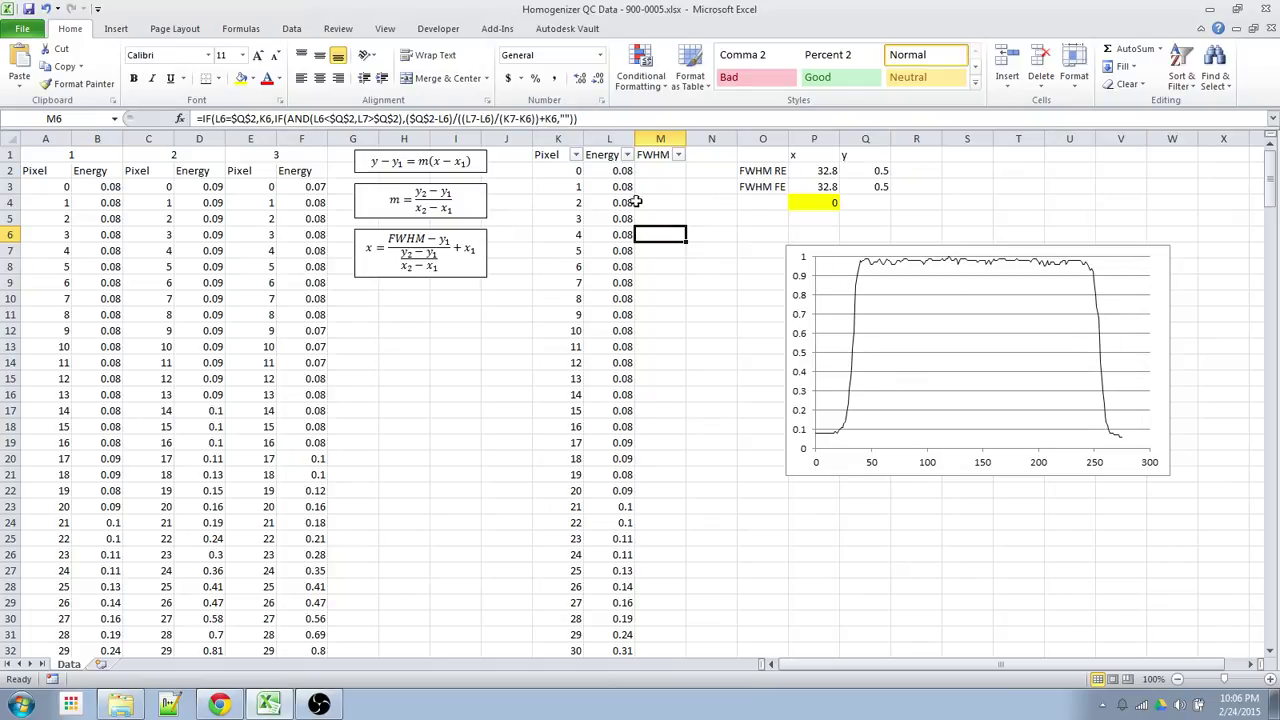
# - Wrap M2's AND test in an OR with a second AND test to catch falling crossings
pyautogui.click(672, 172)
pyautogui.moveTo(288, 118); pyautogui.dragTo(406, 119)
pyautogui.hotkey('ctrl', 'c')
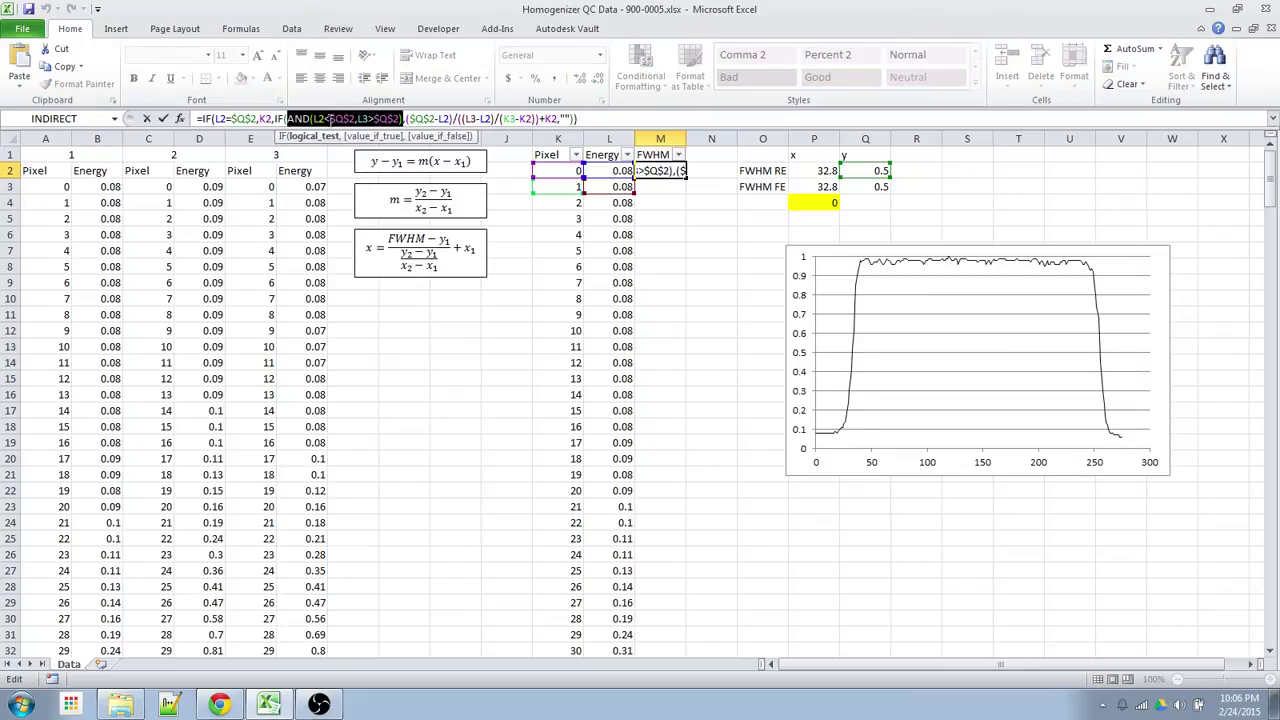
pyautogui.click(288, 118)
pyautogui.write('OR(')
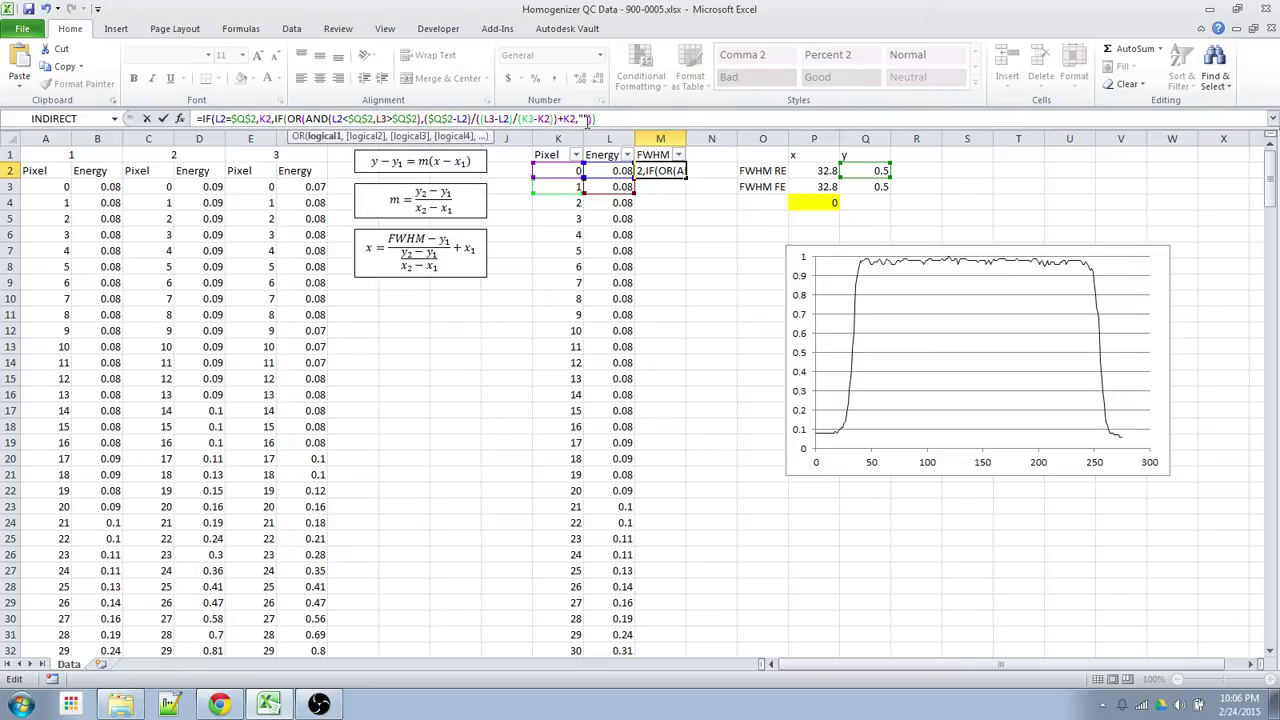
pyautogui.hotkey('ctrl', 'v')
pyautogui.write(',')
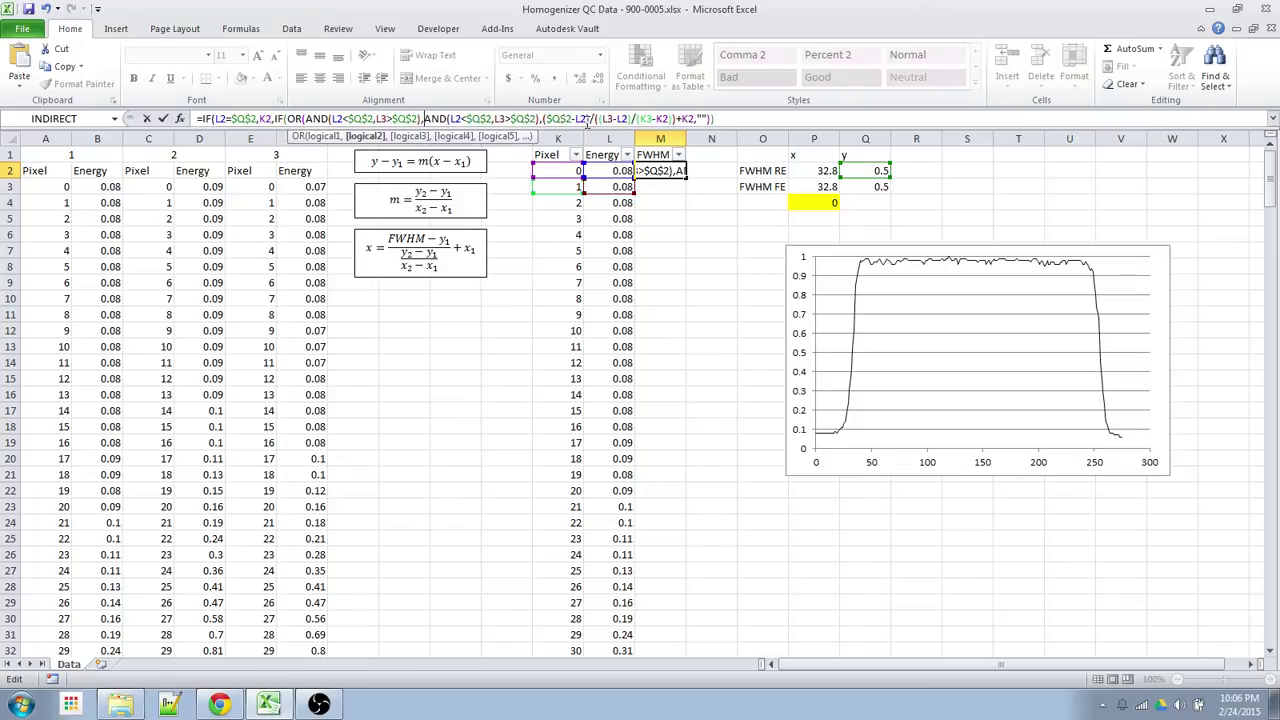
pyautogui.click(542, 118)
pyautogui.write(')')
pyautogui.press('Right')
pyautogui.click(463, 118)
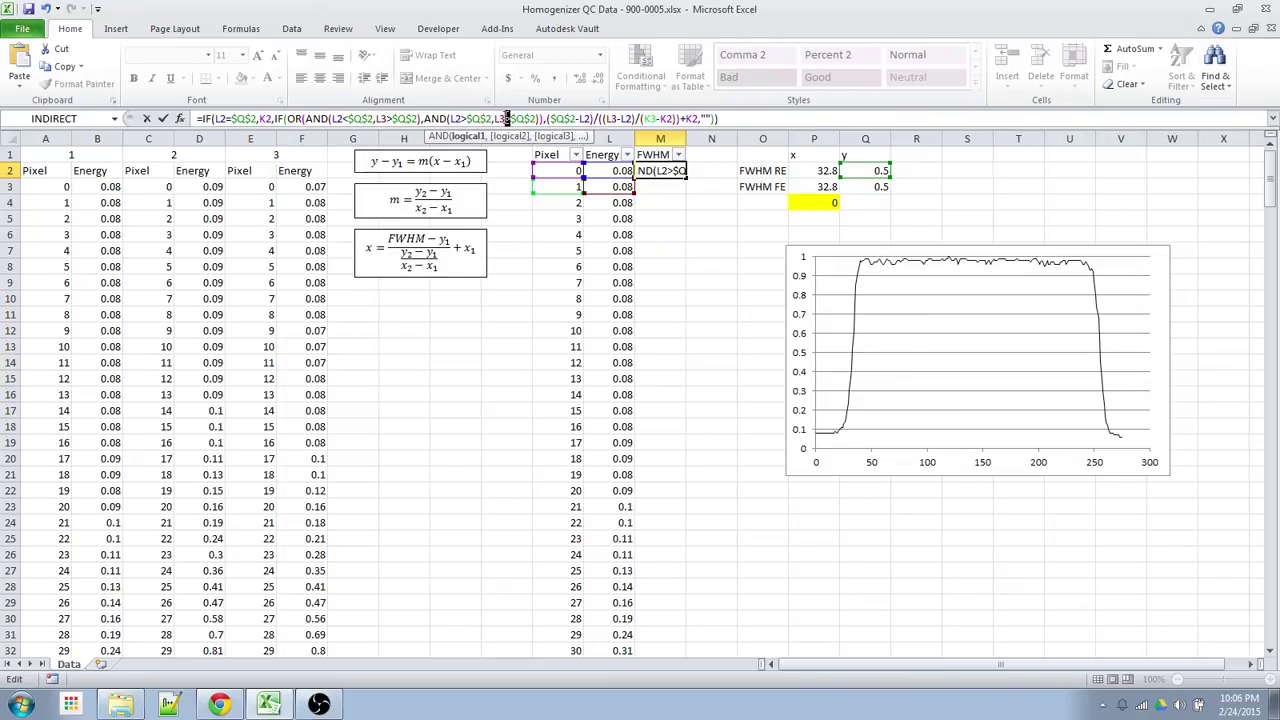
pyautogui.hotkey('ctrl', 'Return')
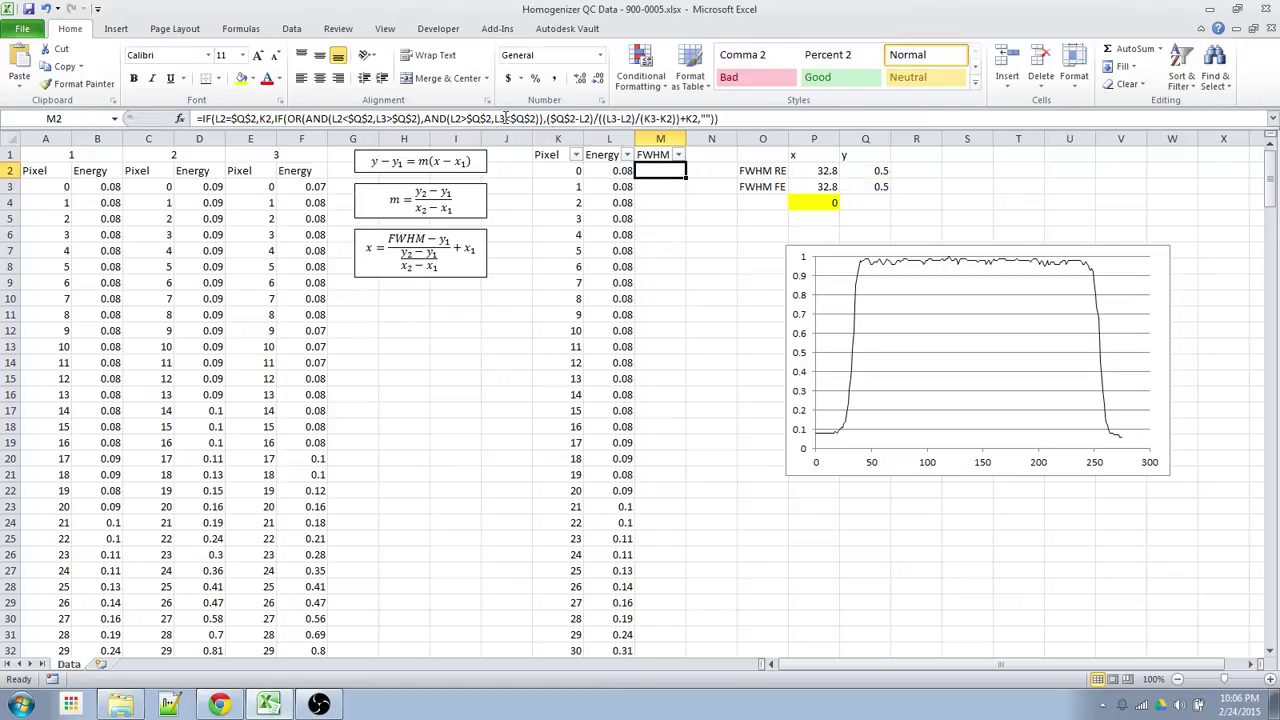
# - Fill the revised formula down the FWHM column, giving edges 32.8 and 255.5833, width 222.7833
pyautogui.hotkey('ctrl', 'c')
pyautogui.press('Down')
pyautogui.hotkey('ctrl', 'shift', 'Down')
pyautogui.hotkey('ctrl', 'v')
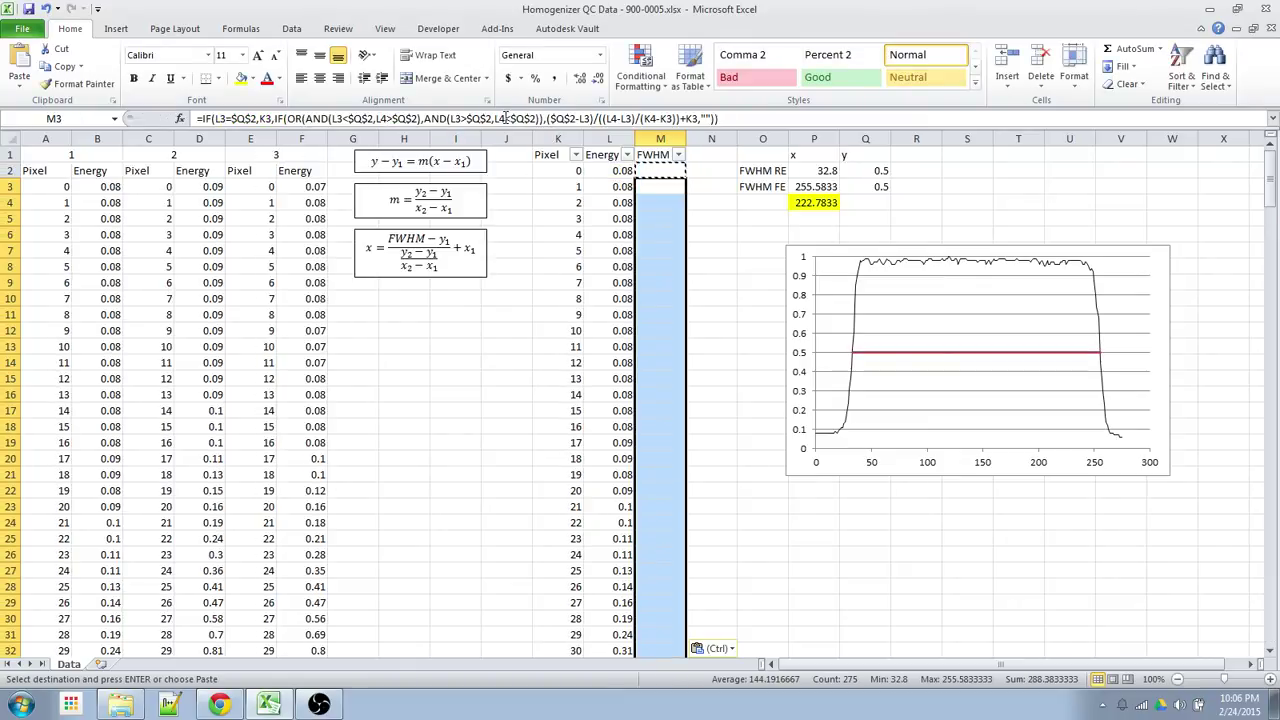
pyautogui.click(835, 186)
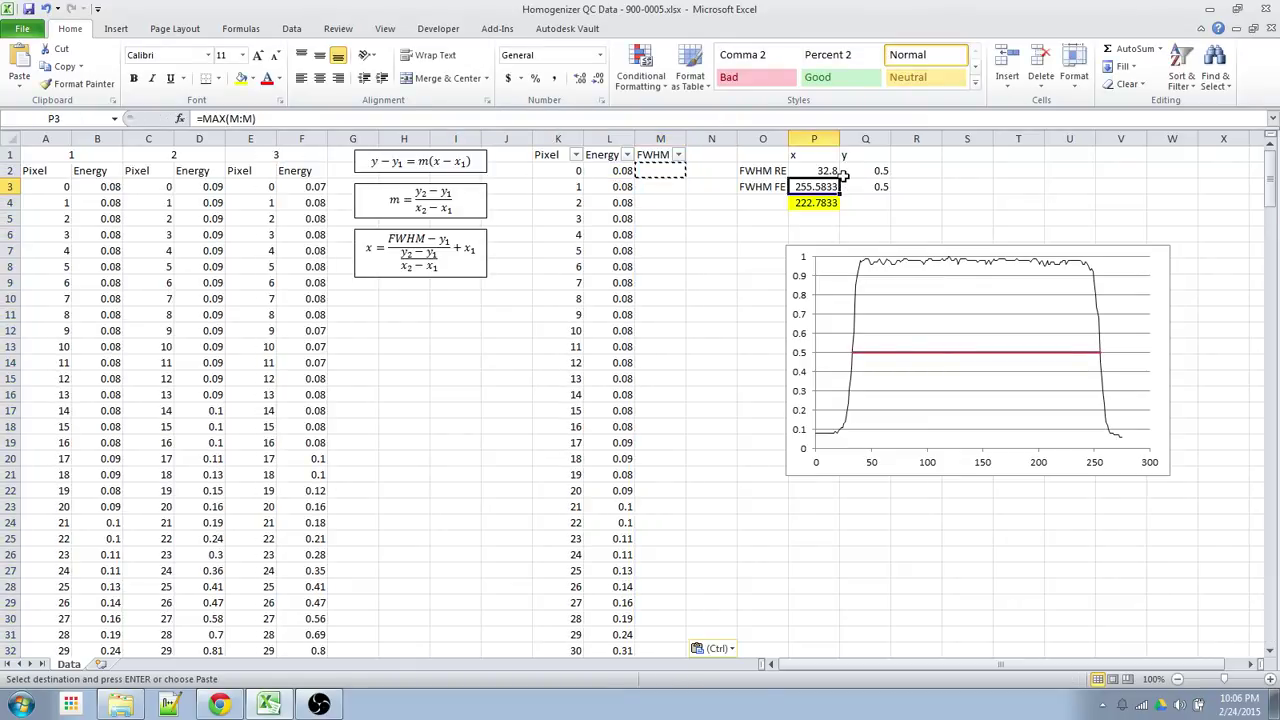
pyautogui.click(845, 174)
pyautogui.click(835, 187)
# - Copy data set 2's Pixel and Energy values (C3:D278) into the analysis table at K2
pyautogui.moveTo(165, 187); pyautogui.dragTo(168, 190)
pyautogui.hotkey('shift', 'Right')
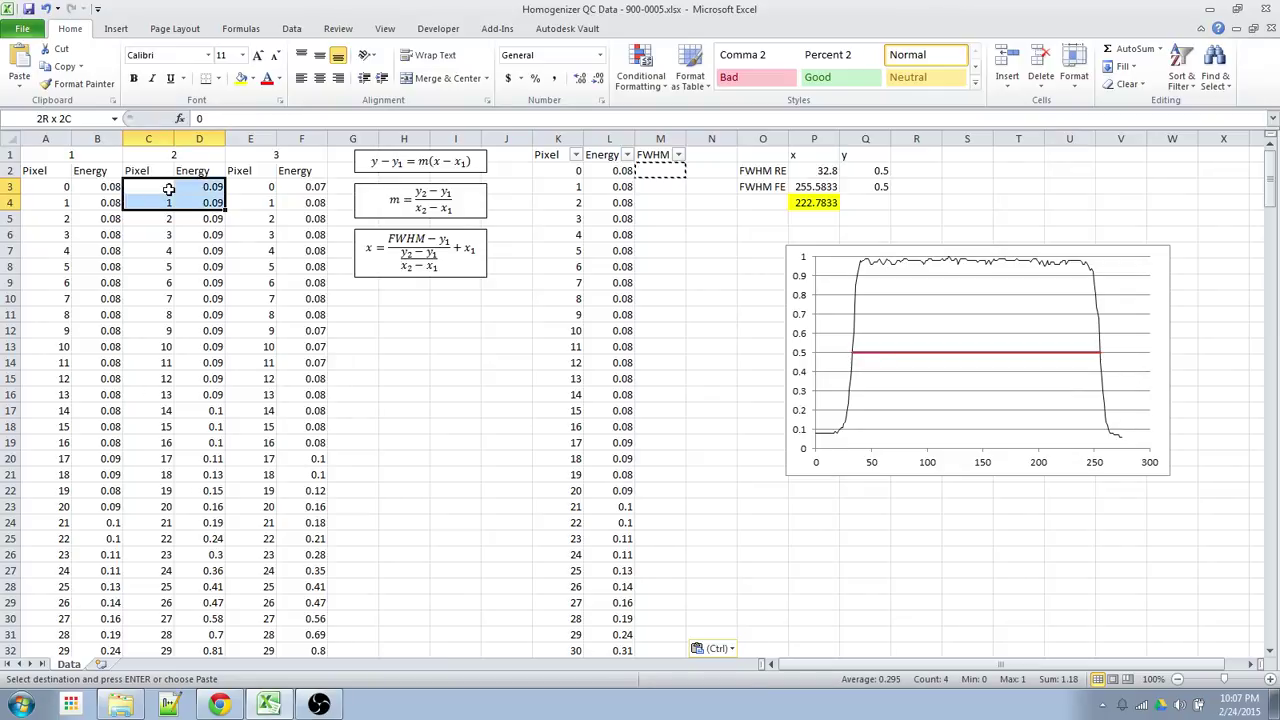
pyautogui.press('ctrl')
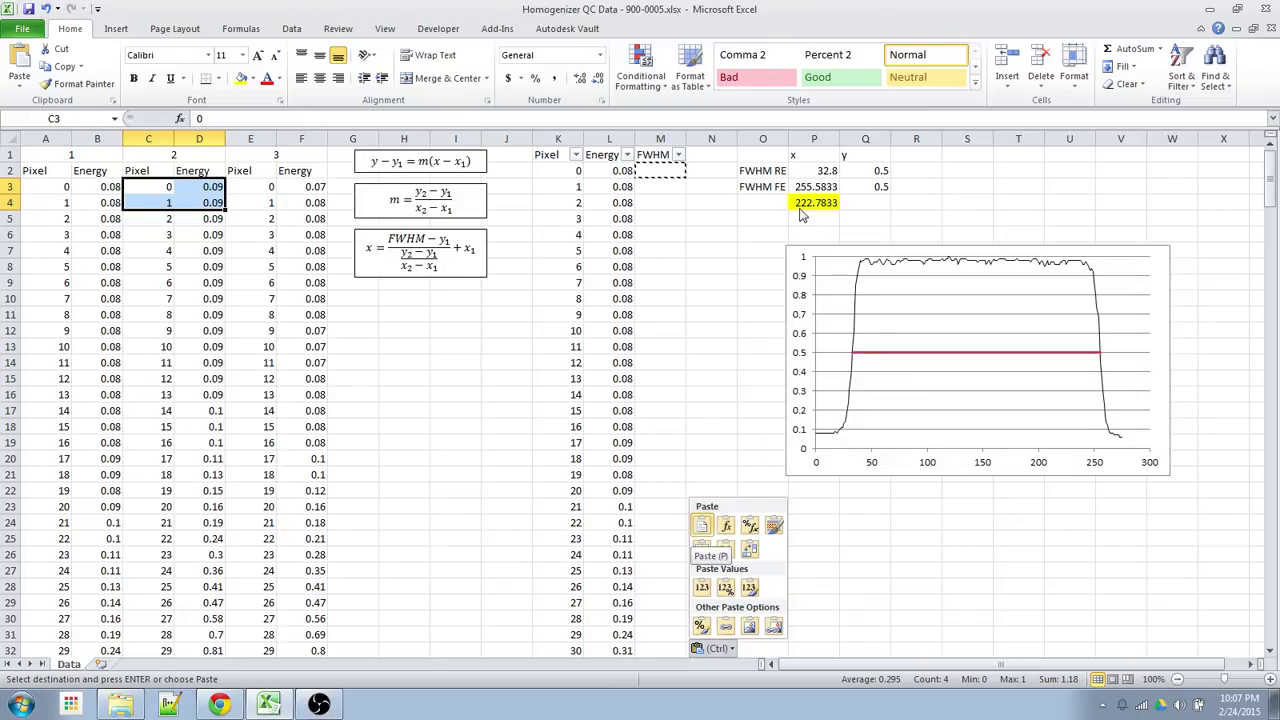
pyautogui.press('Down')
pyautogui.click(142, 187)
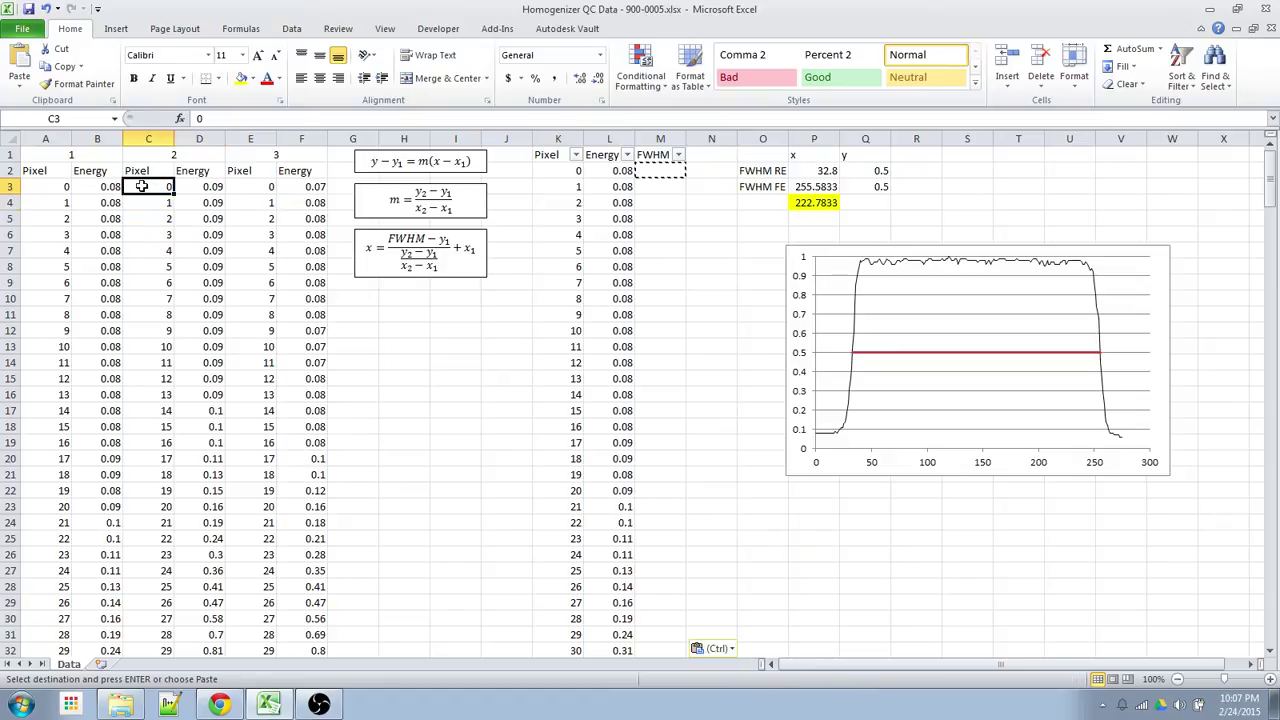
pyautogui.hotkey('shift', 'Right')
pyautogui.hotkey('ctrl', 'shift', 'Down')
pyautogui.hotkey('ctrl', 'c')
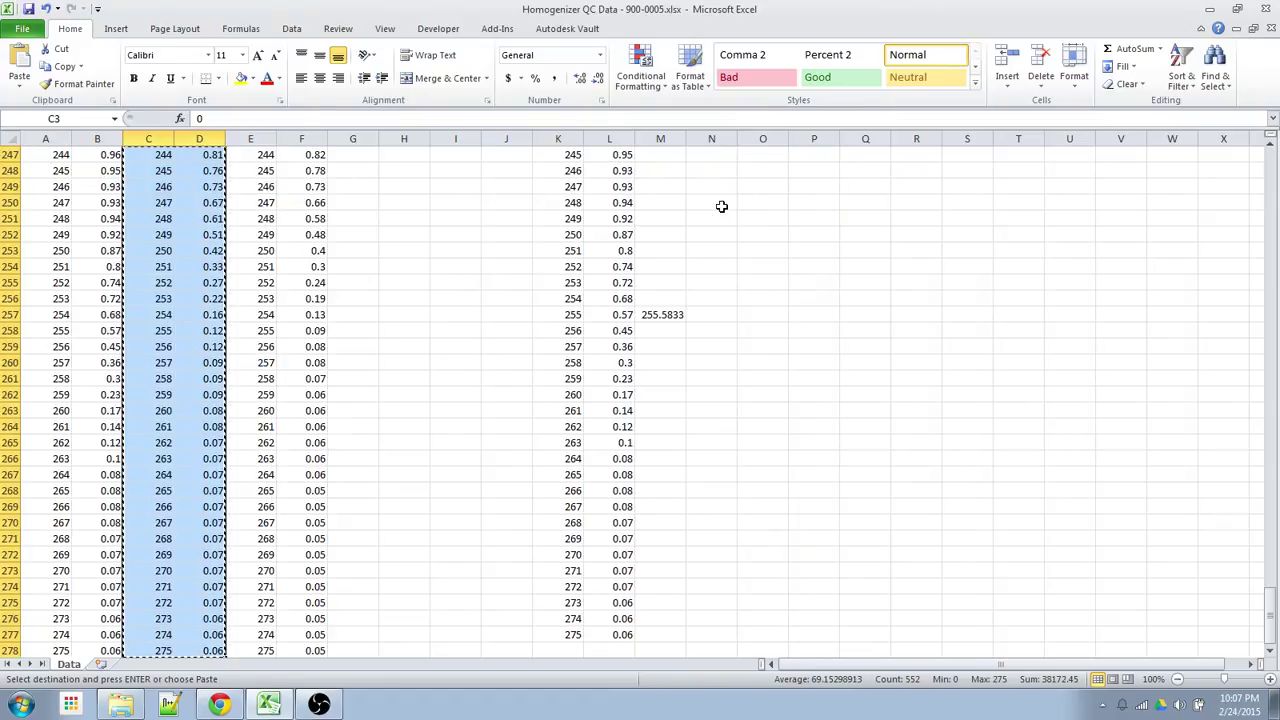
pyautogui.hotkey('ctrl', 'Up')
pyautogui.hotkey('ctrl', 'Right')
pyautogui.hotkey('ctrl', 'Right')
pyautogui.press('Down')
pyautogui.hotkey('ctrl', 'v')
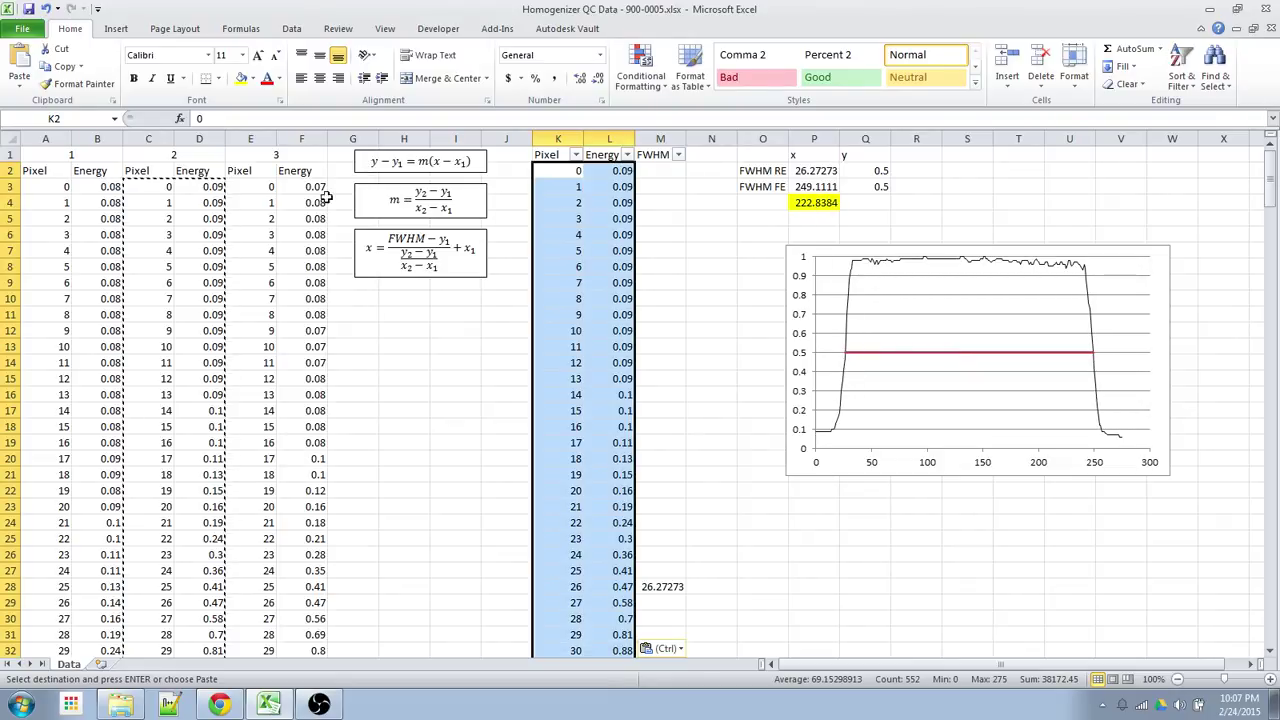
# - Paste data set 3 (E3:F278) into K2, giving edges 26.33333 and 248.8, and copy P4's 222.4667 width
pyautogui.click(255, 188)
pyautogui.hotkey('shift', 'Right')
pyautogui.hotkey('ctrl', 'shift', 'Down')
pyautogui.hotkey('ctrl', 'c')
pyautogui.hotkey('ctrl', 'Up')
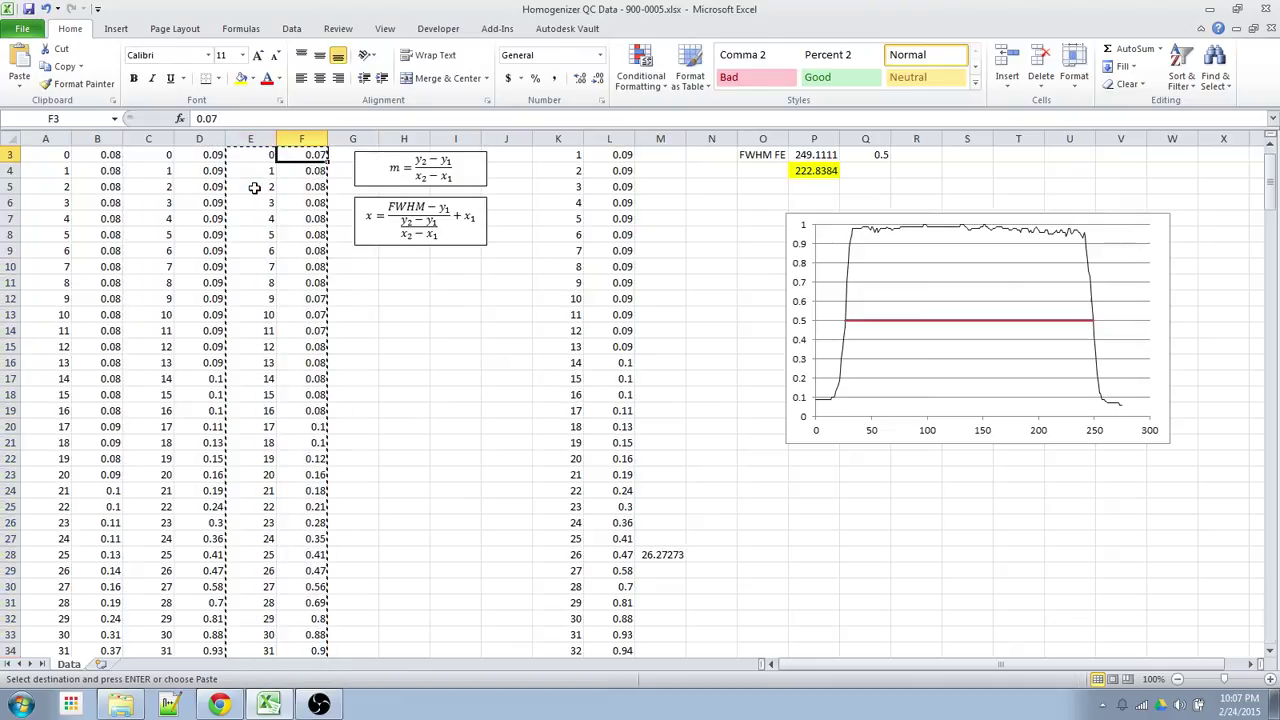
pyautogui.press('Right')
pyautogui.press('Right')
pyautogui.press('Right')
pyautogui.press('Right')
pyautogui.press('Right')
pyautogui.press('Up')
pyautogui.press('Up')
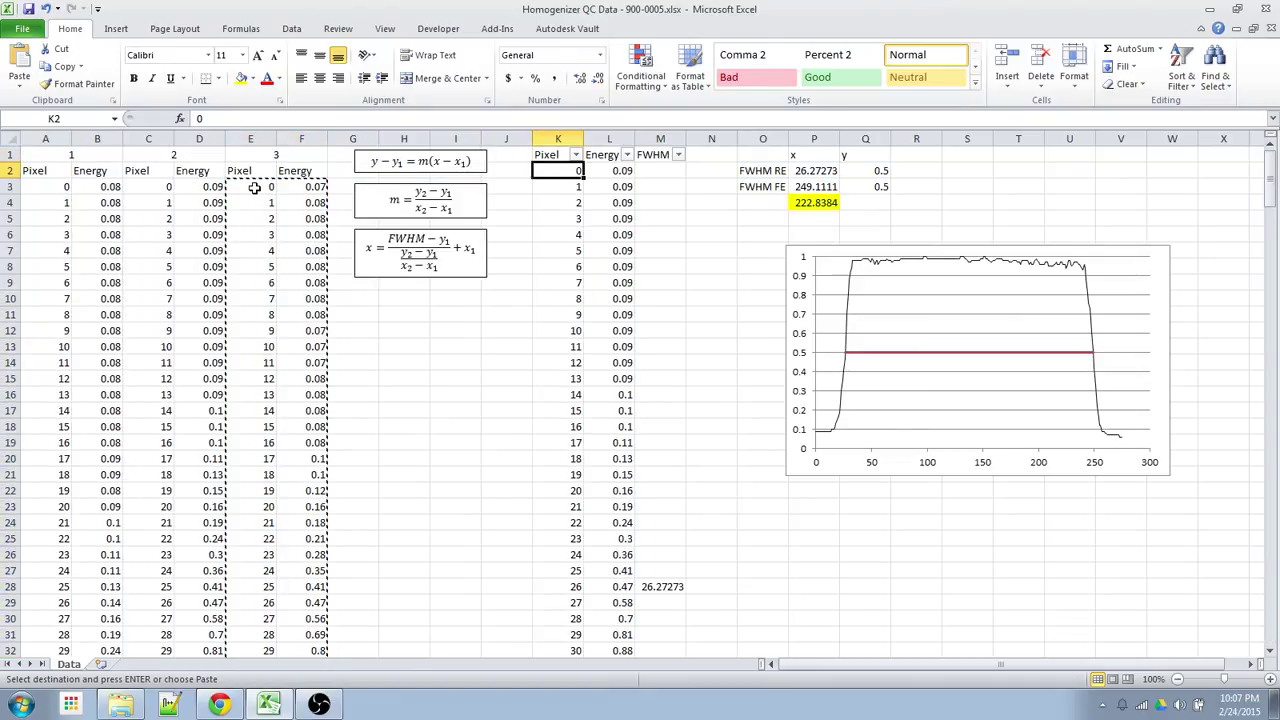
pyautogui.press('Down')
pyautogui.hotkey('ctrl', 'v')
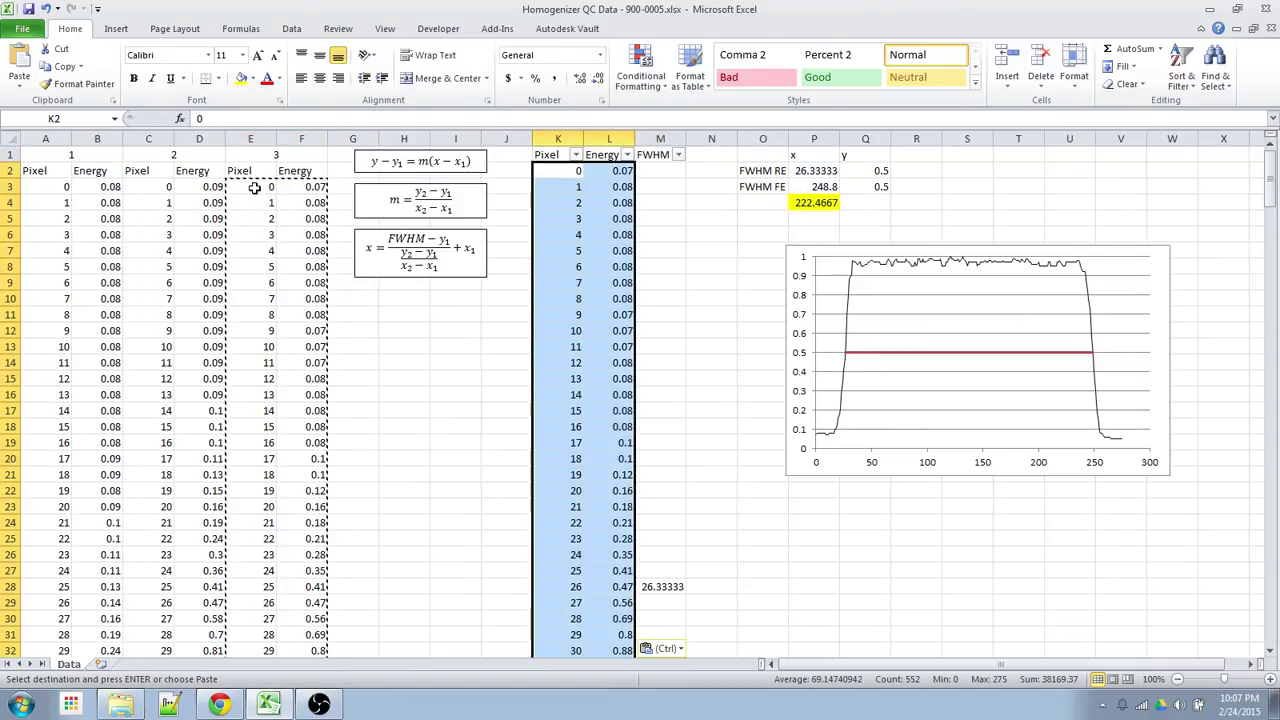
pyautogui.click(820, 204)
pyautogui.hotkey('ctrl', 'c')
# - Paste data set 3's width 222.4667 as a value into U3, labelled 3 in T3
pyautogui.click(1070, 187)
pyautogui.hotkey('alt', 'h')
pyautogui.press('v')
pyautogui.press('v')
pyautogui.press('Left')
pyautogui.write('3')
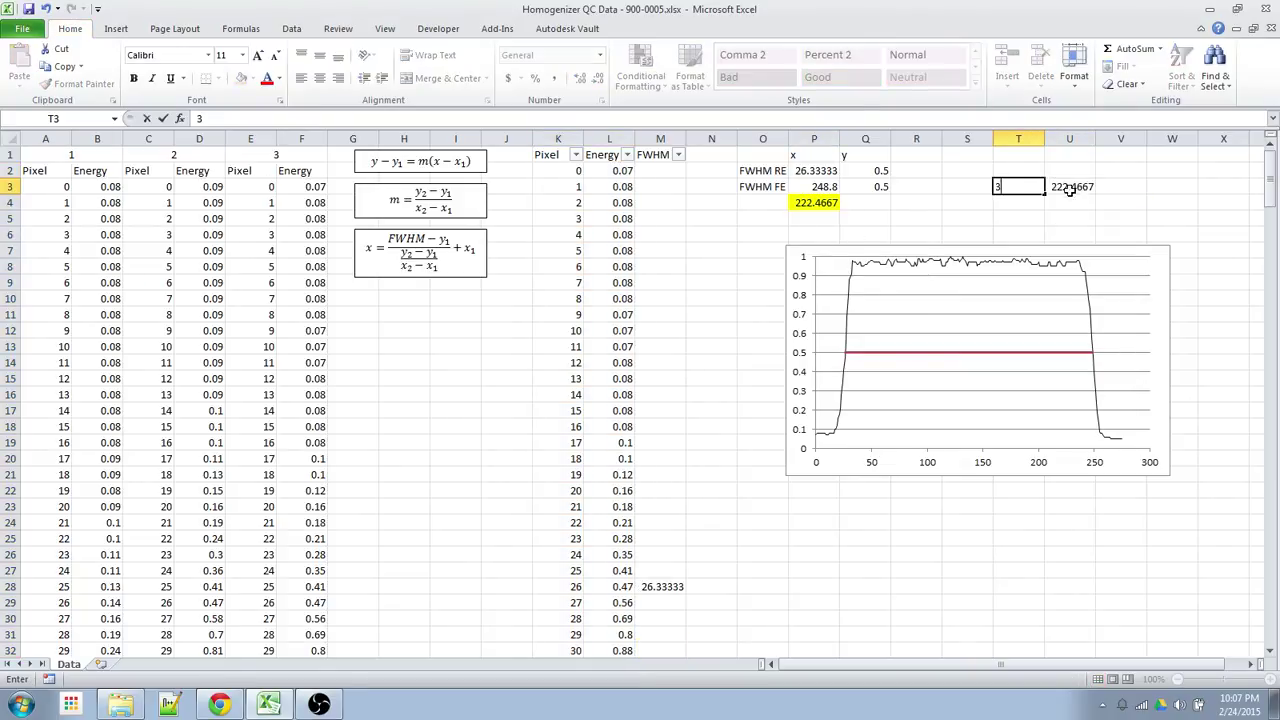
# - Load data set 2 (C3 onward) into the analysis table at K2
pyautogui.click(157, 187)
pyautogui.hotkey('shift', 'Right')
pyautogui.hotkey('ctrl', 'shift', 'Down')
pyautogui.hotkey('ctrl', 'c')
pyautogui.click(568, 219)
pyautogui.hotkey('ctrl', 'Up')
pyautogui.press('Down')
pyautogui.hotkey('ctrl', 'v')
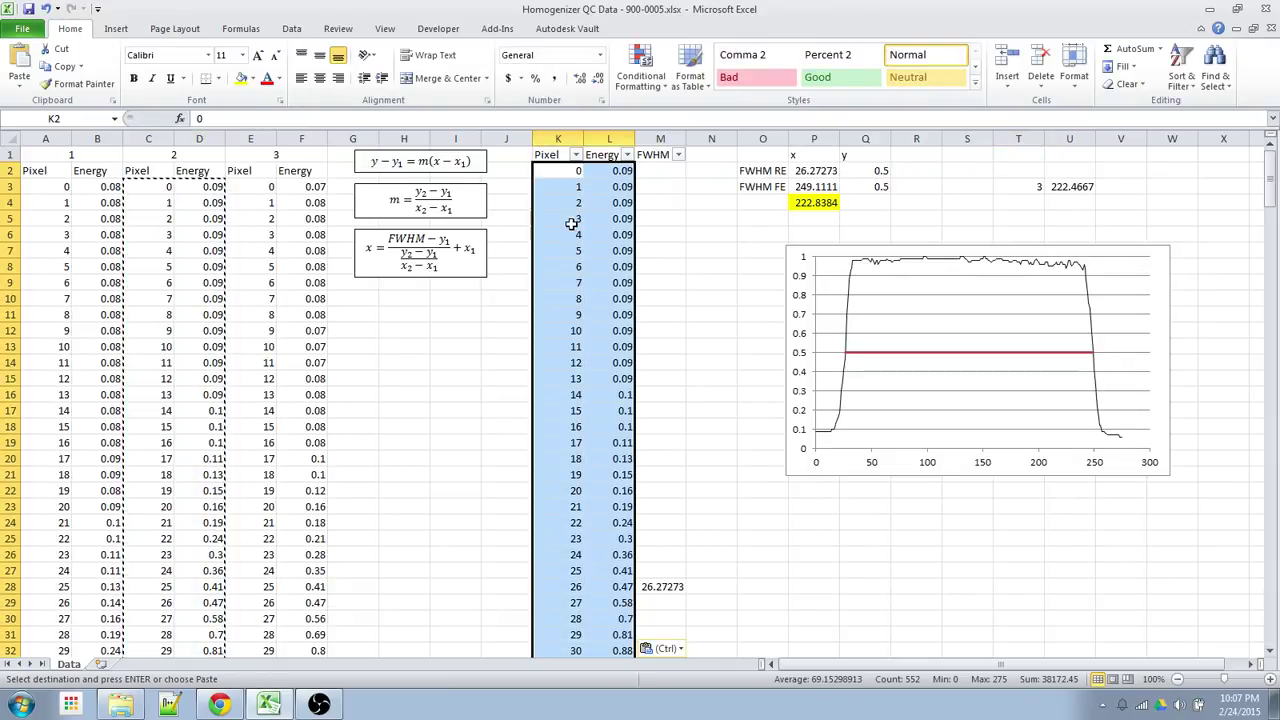
# - Record data set 2's width 222.8384 in U2 with label 2 in T2
pyautogui.click(822, 202)
pyautogui.hotkey('ctrl', 'c')
pyautogui.click(1068, 176)
pyautogui.hotkey('ctrl', 'v')
pyautogui.click(1018, 170)
pyautogui.write('2')
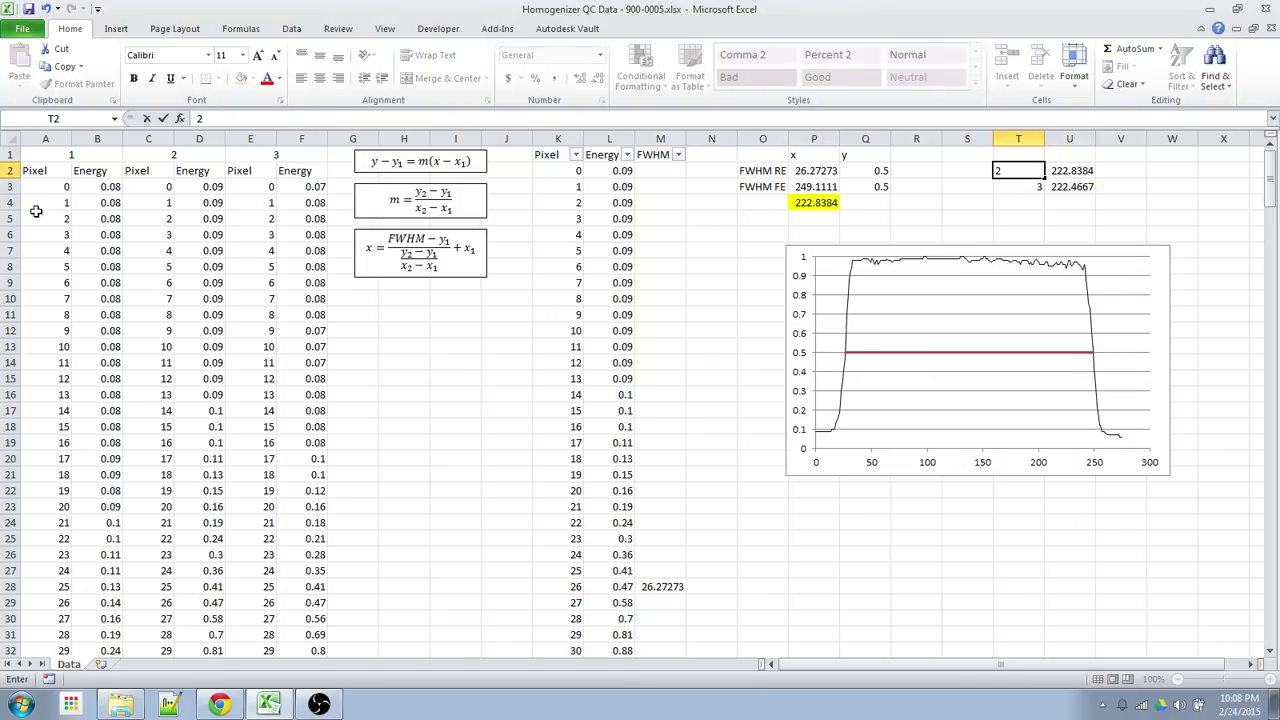
# - Load data set 1 (A3 onward) back into the analysis table at K2
pyautogui.click(34, 187)
pyautogui.hotkey('shift', 'Right')
pyautogui.hotkey('ctrl', 'shift', 'Down')
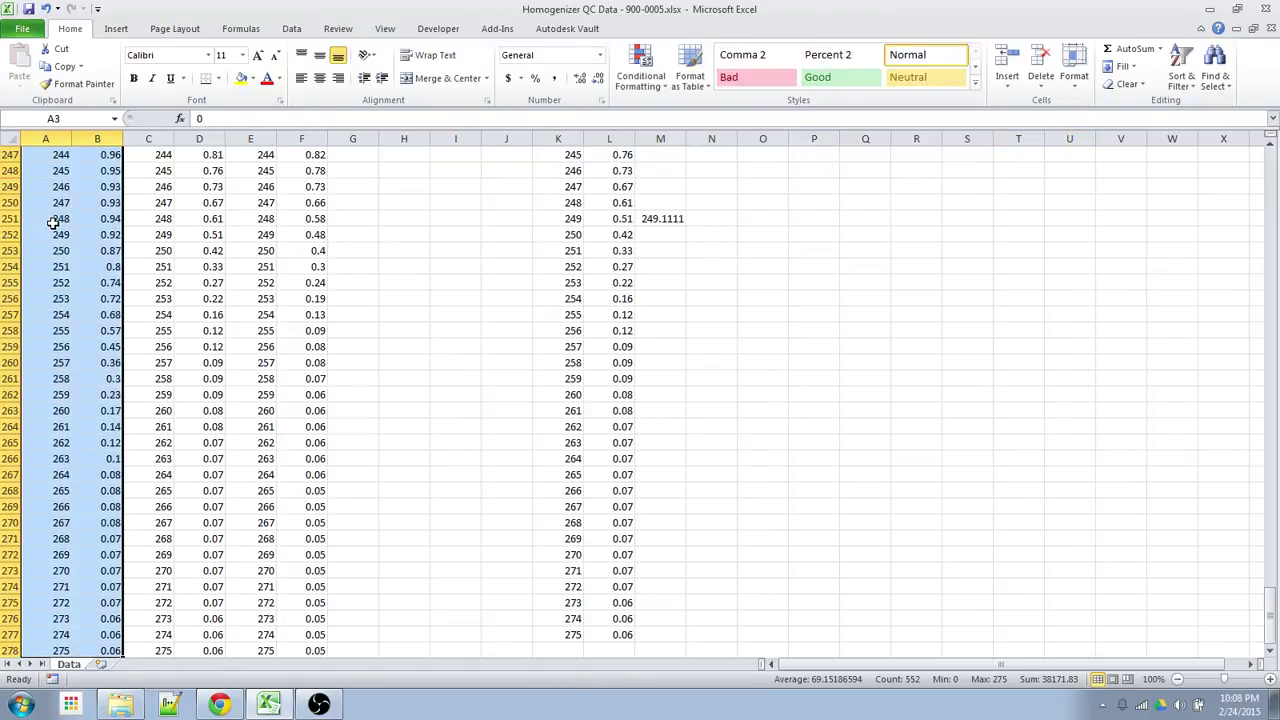
pyautogui.hotkey('ctrl', 'c')
pyautogui.click(592, 217)
pyautogui.hotkey('ctrl', 'Up')
pyautogui.press('Left')
pyautogui.press('Down')
pyautogui.hotkey('ctrl', 'v')
# - Paste data set 1's width 222.7833 as a value into U1, labelled 1 in T1
pyautogui.click(815, 201)
pyautogui.hotkey('ctrl', 'c')
pyautogui.click(1074, 155)
pyautogui.hotkey('alt', 'h')
pyautogui.press('v')
pyautogui.press('v')
pyautogui.press('Left')
pyautogui.write('1')
pyautogui.press('Return')
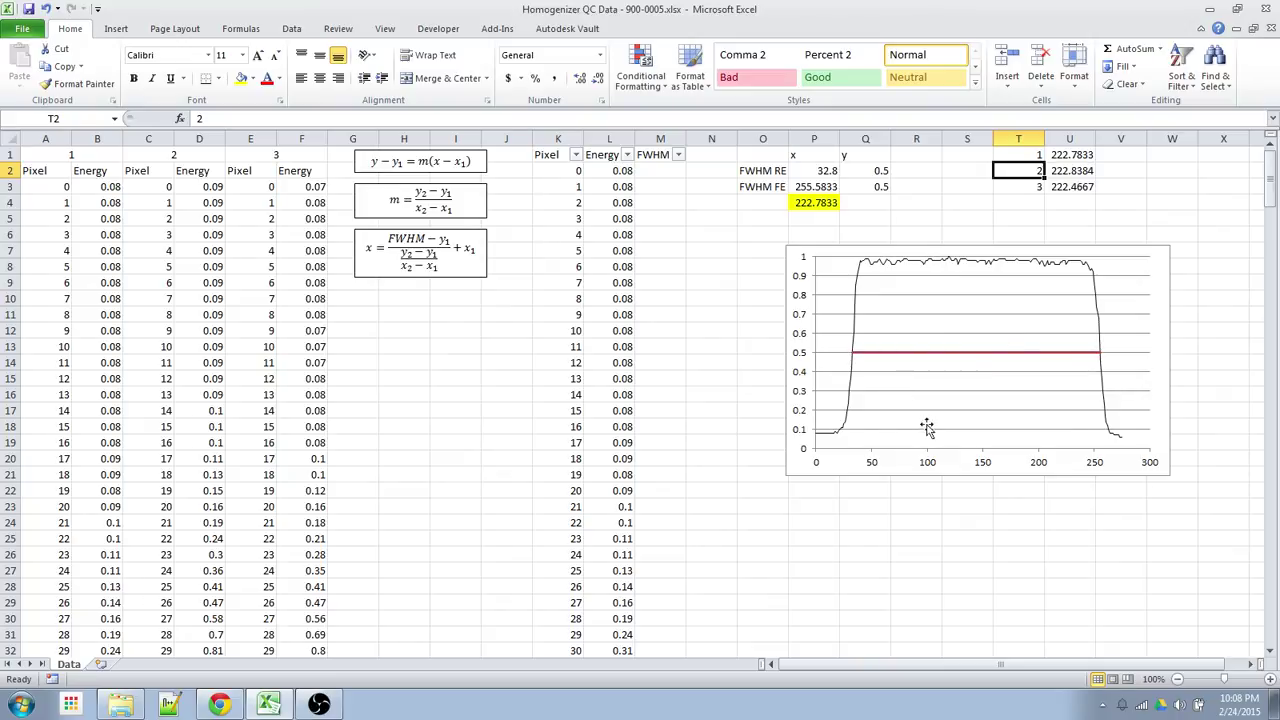
pyautogui.click(1080, 155)
pyautogui.click(1083, 171)
pyautogui.click(1080, 187)
pyautogui.click(1080, 155)
pyautogui.click(1081, 171)
pyautogui.click(1080, 187)
pyautogui.click(1082, 155)
pyautogui.click(1081, 171)
pyautogui.click(1080, 187)
pyautogui.click(1080, 155)
pyautogui.click(1073, 171)
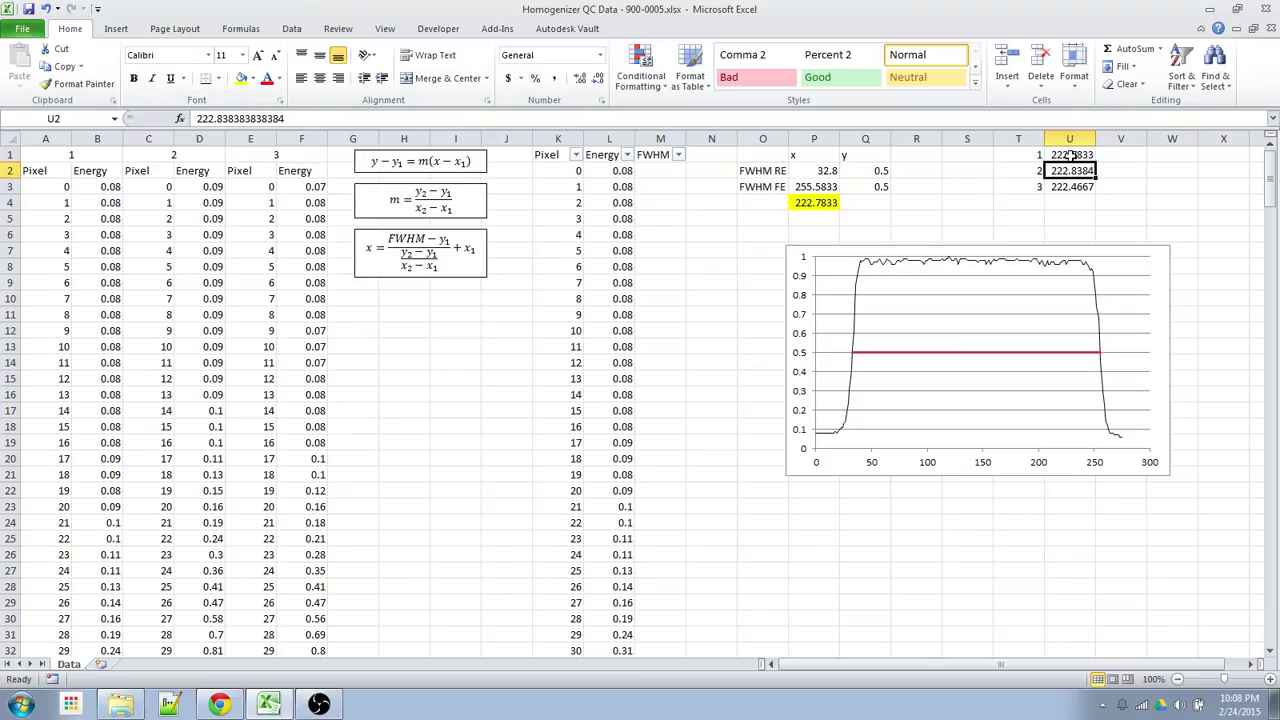
pyautogui.click(1071, 155)
pyautogui.click(1071, 171)
pyautogui.click(1071, 188)
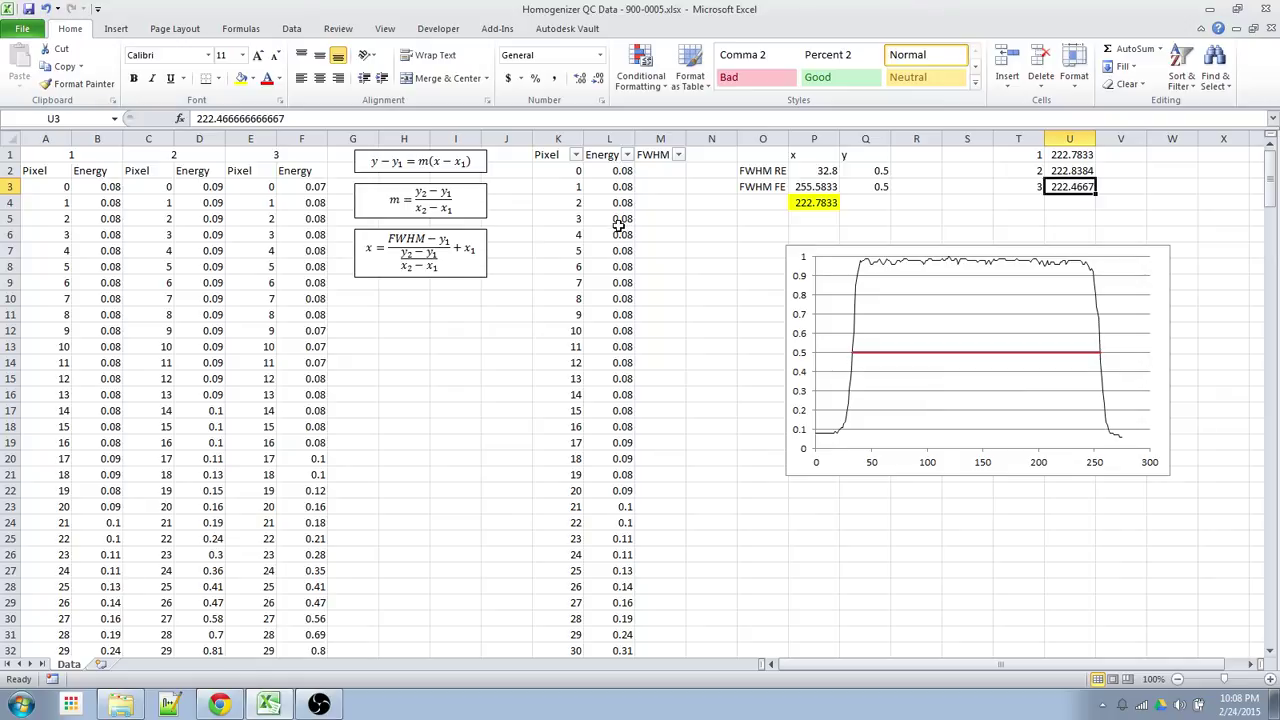
pyautogui.click(650, 185)
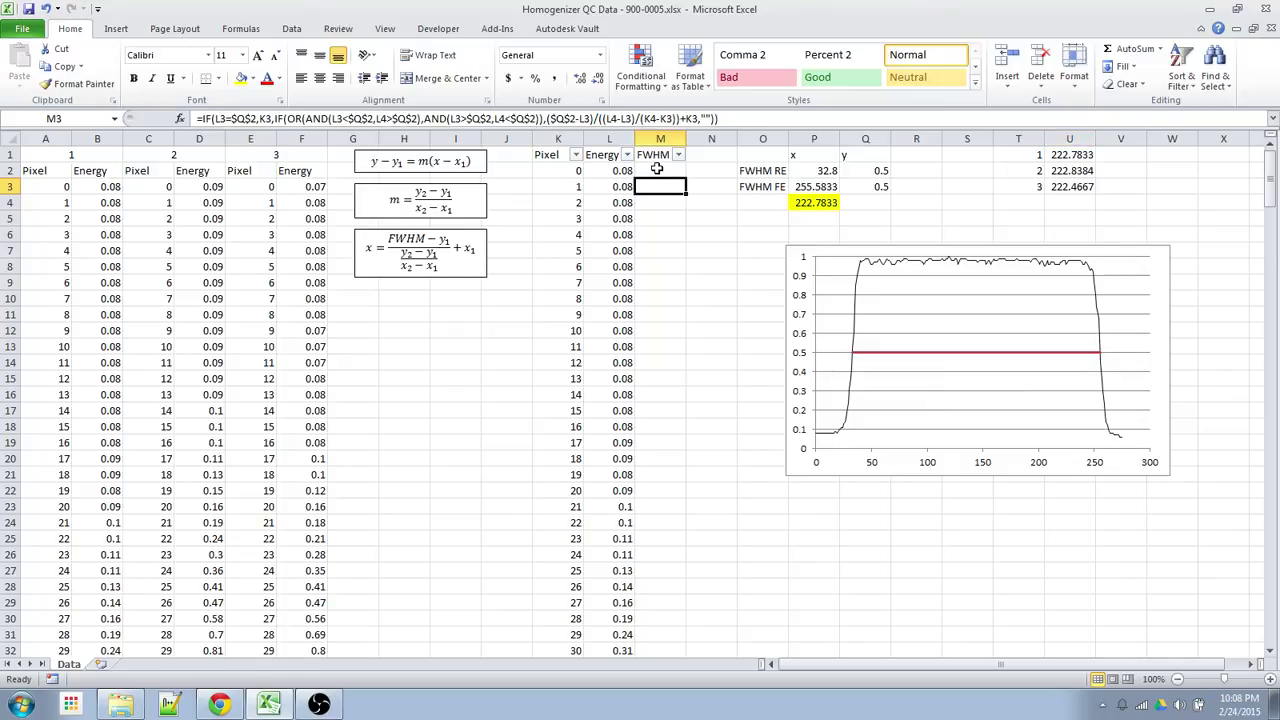
pyautogui.click(657, 169)
pyautogui.scroll(-20, 651, 203)
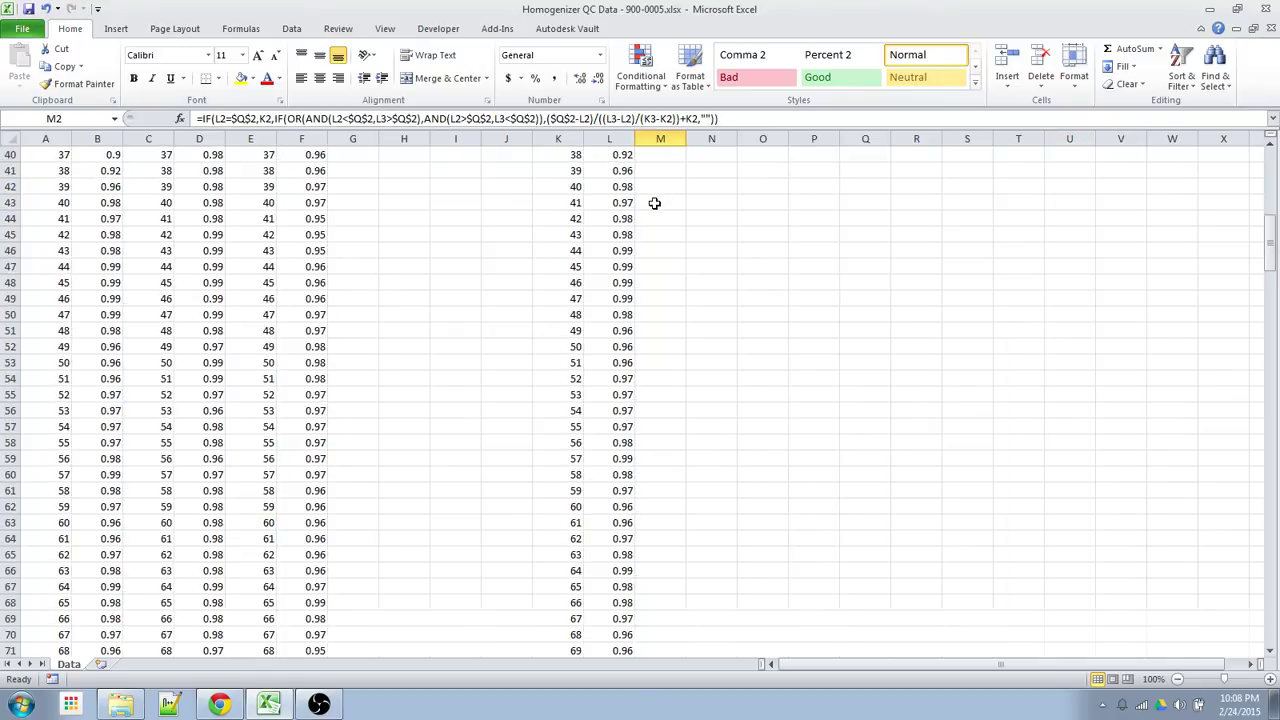
pyautogui.scroll(-7, 648, 255)
pyautogui.scroll(20, 648, 255)
pyautogui.scroll(5, 649, 254)
pyautogui.click(812, 171)
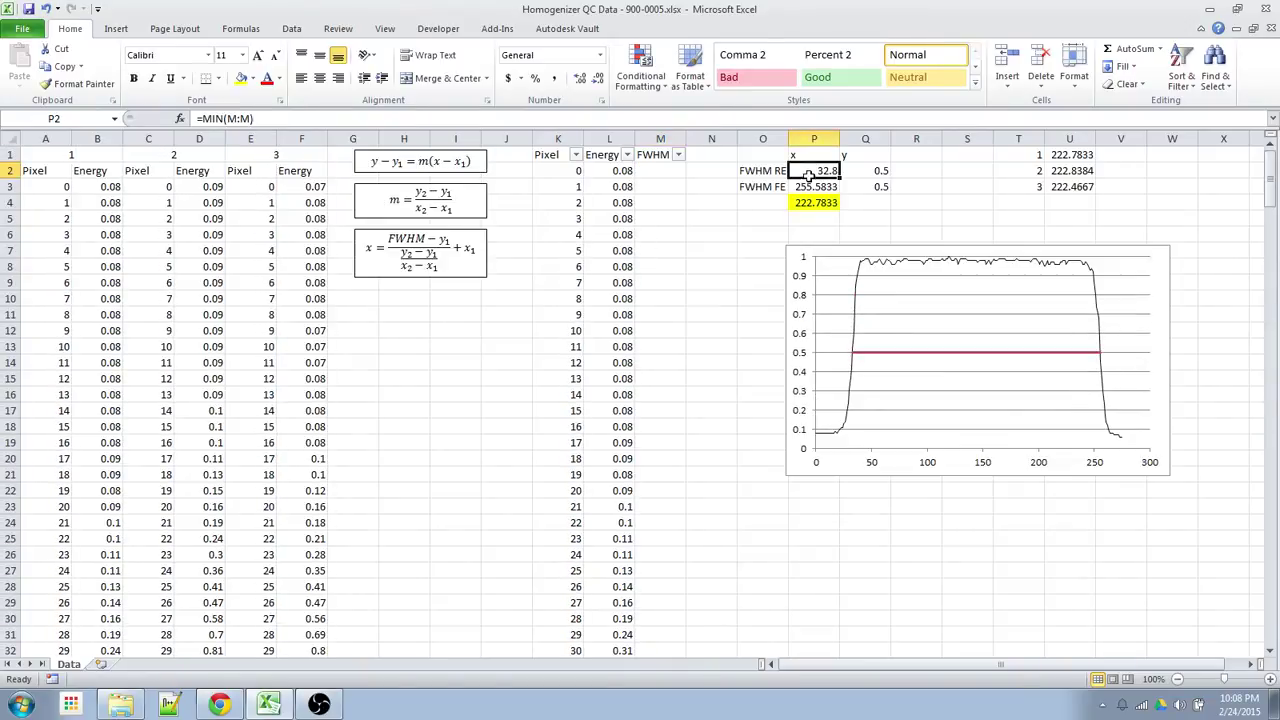
pyautogui.click(815, 187)
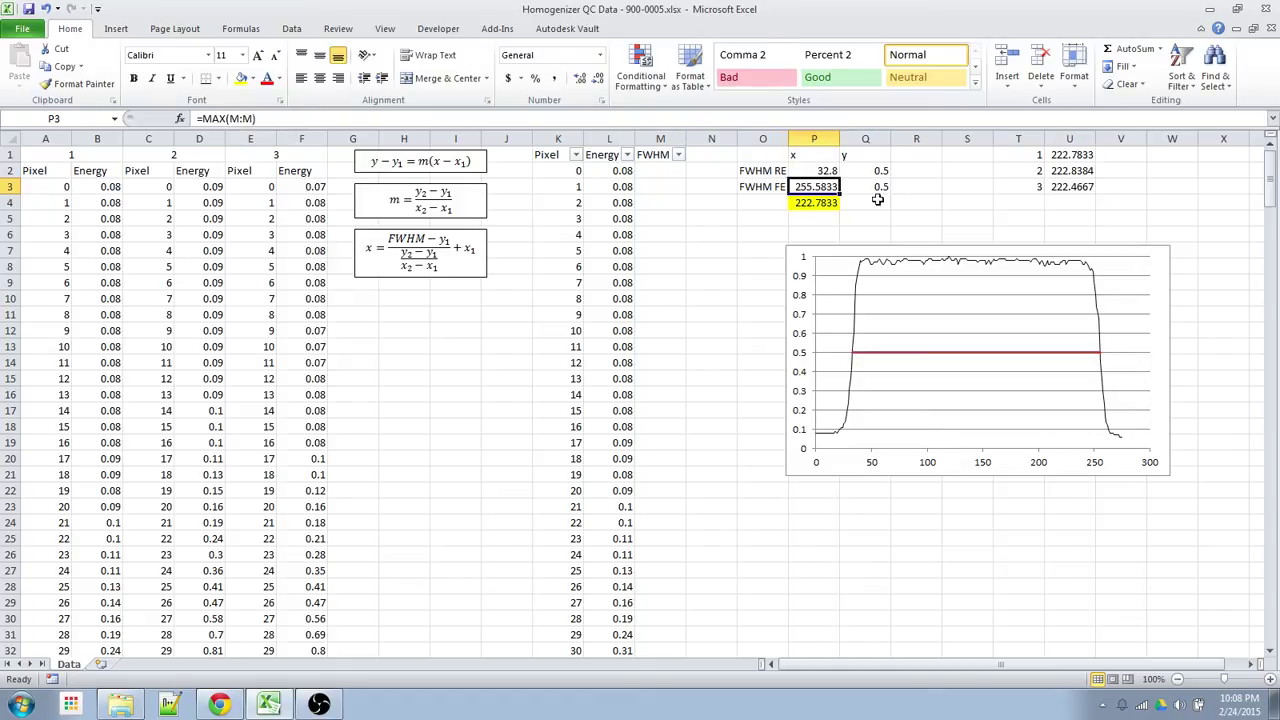
pyautogui.click(659, 171)
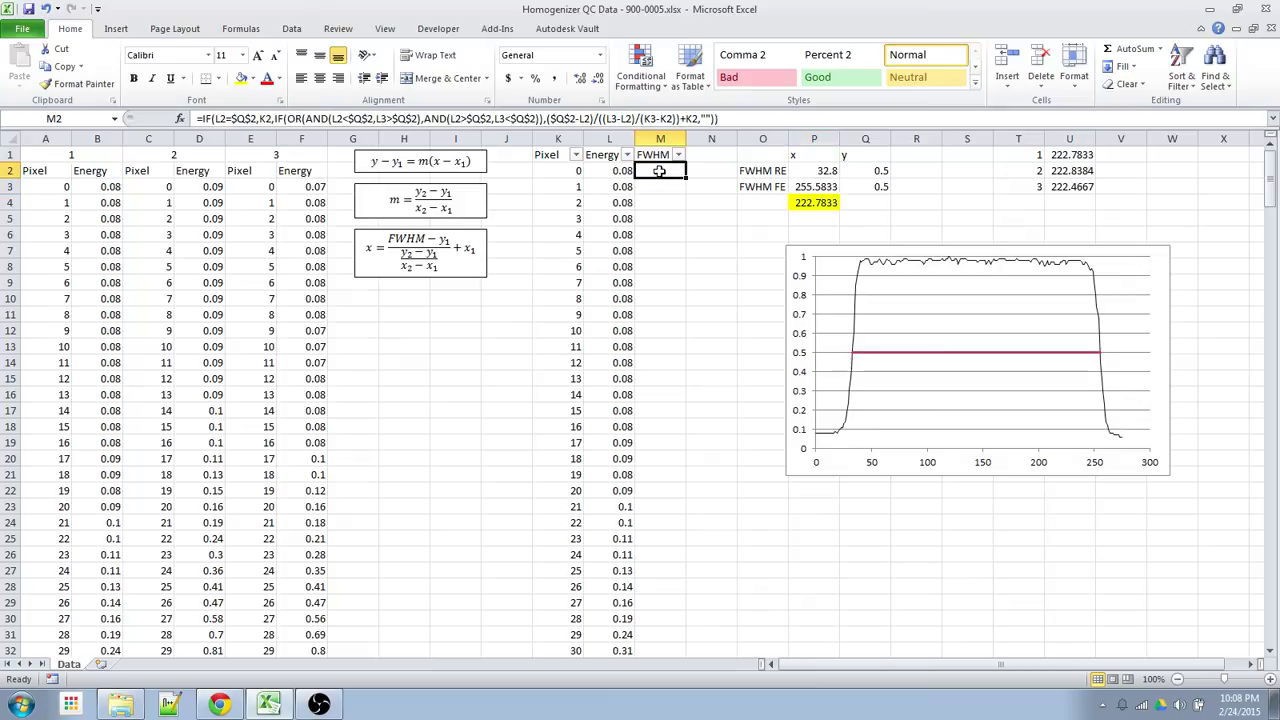